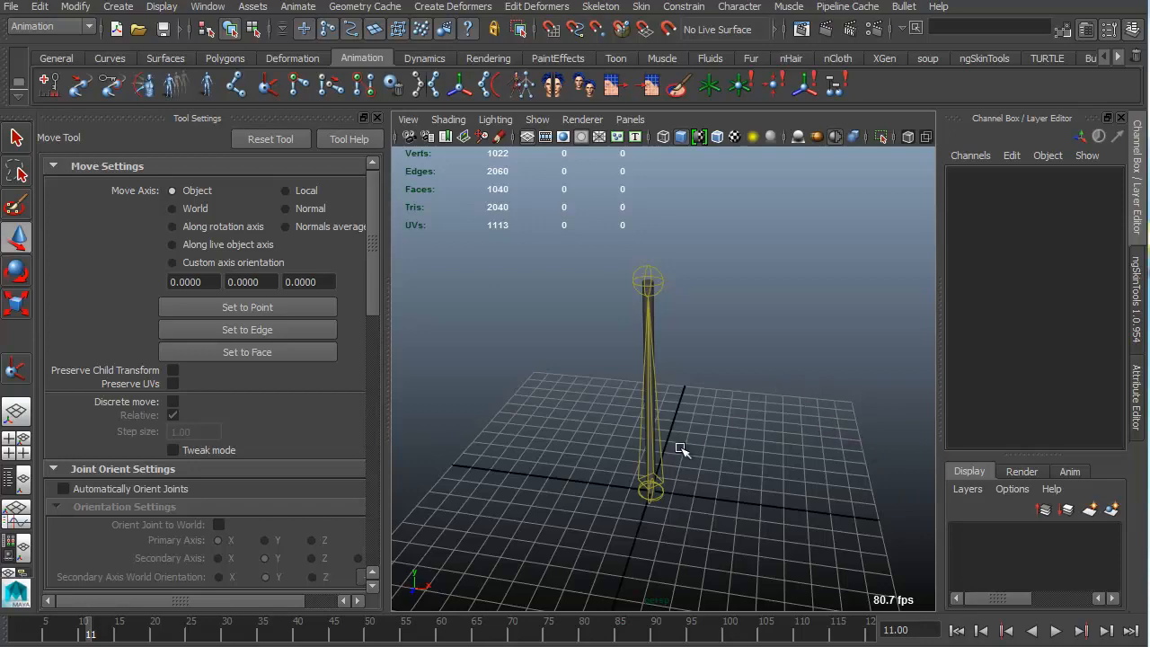
Create an IK handle running from the base joint to the top joint of the cylinder's chain.
left_click_drag(680, 456, 710, 355, "alt")
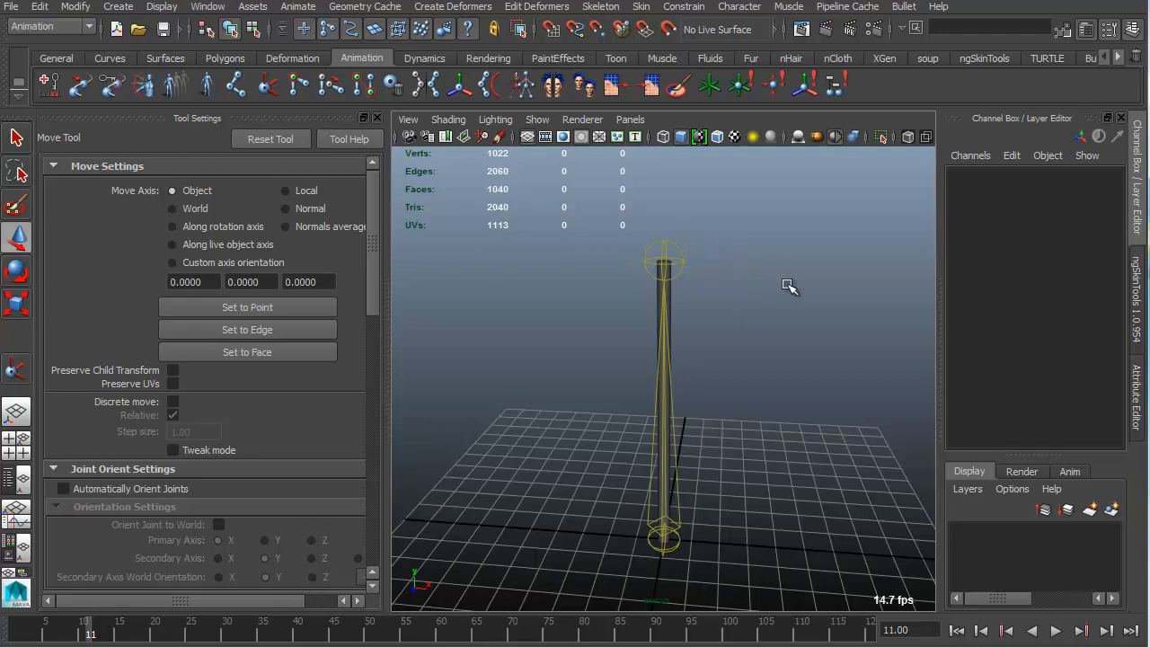
left_click(682, 252)
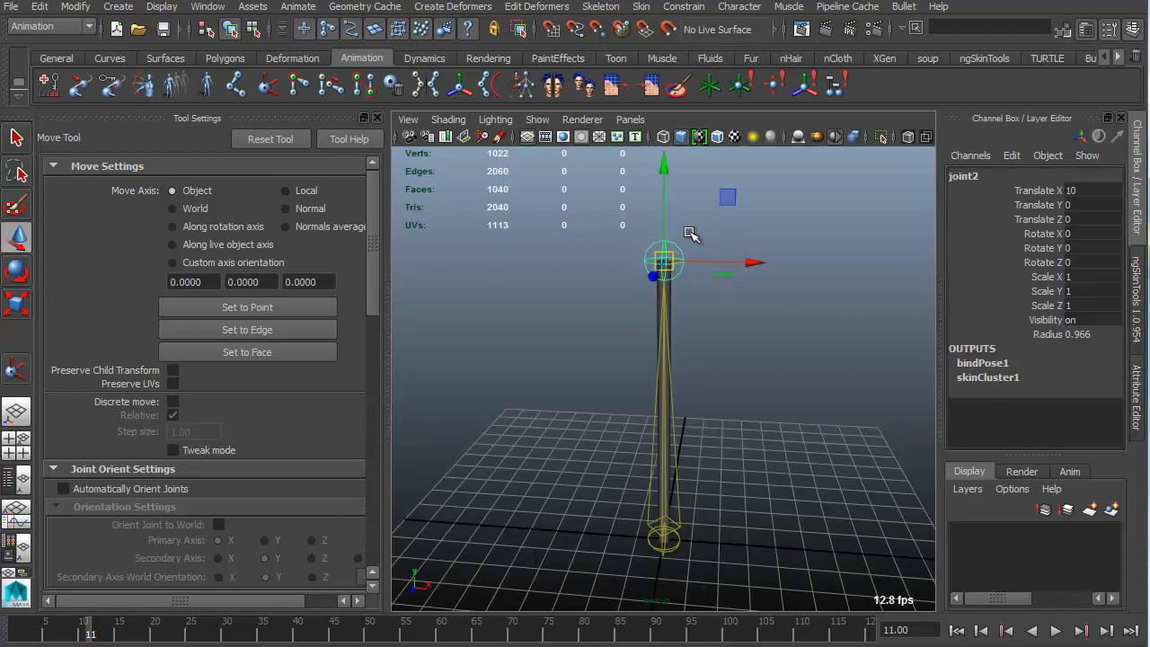
left_click(733, 236)
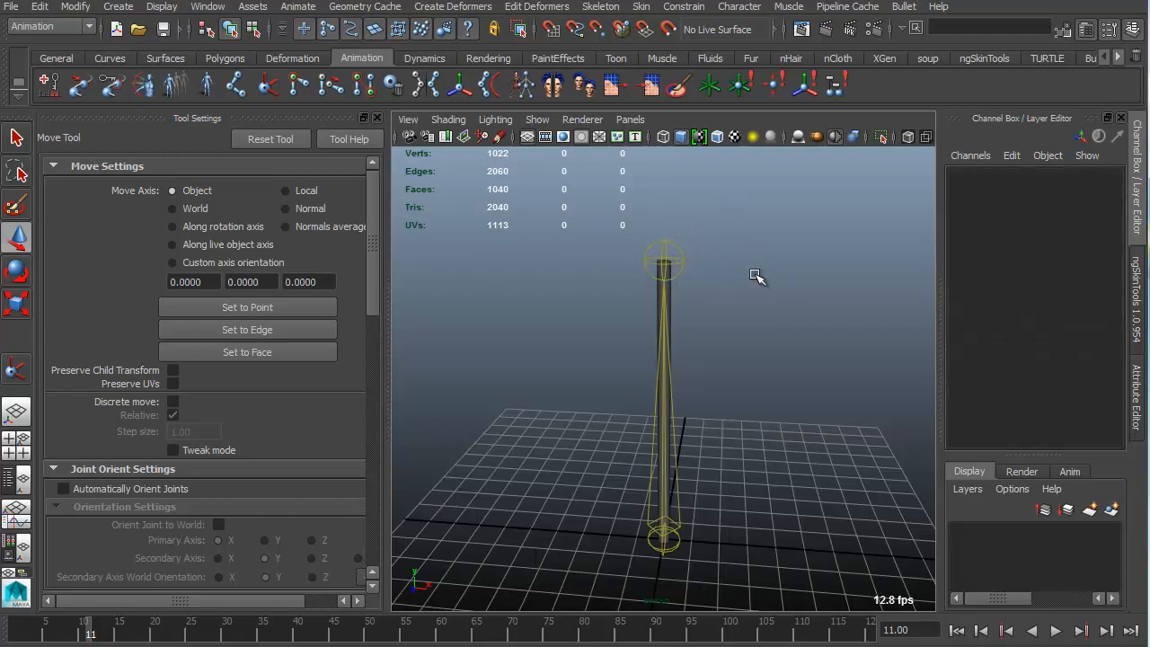
left_click(267, 86)
left_click(679, 541)
left_click(672, 259)
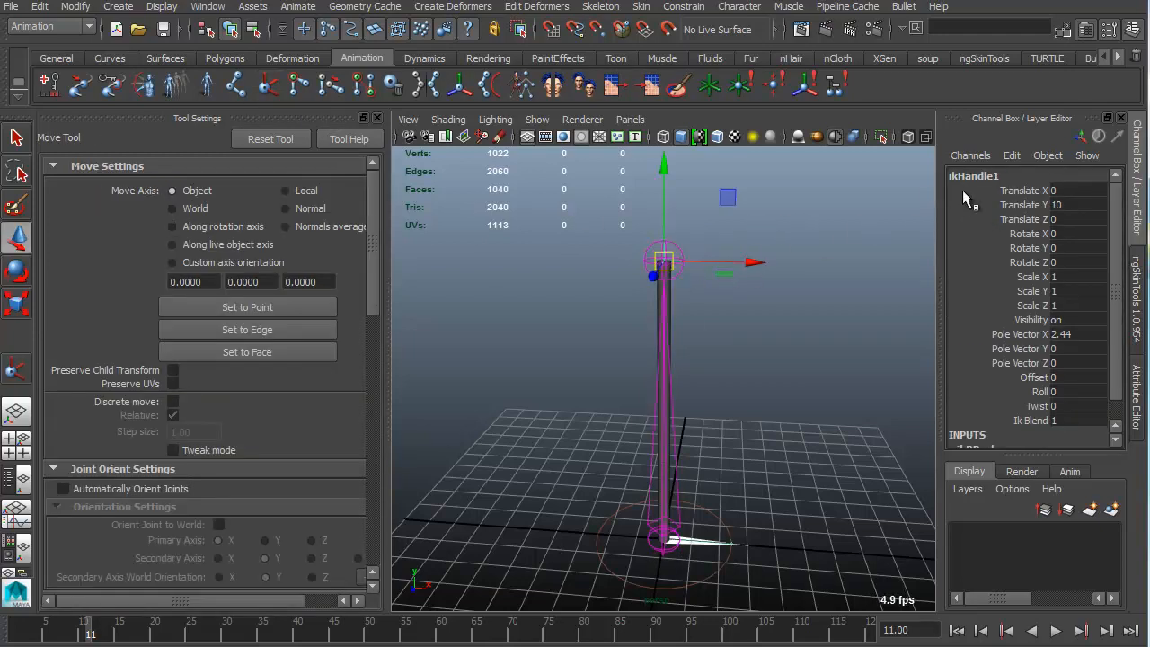
Create a locator and snap it to the top joint at the end of the chain.
left_click(710, 83)
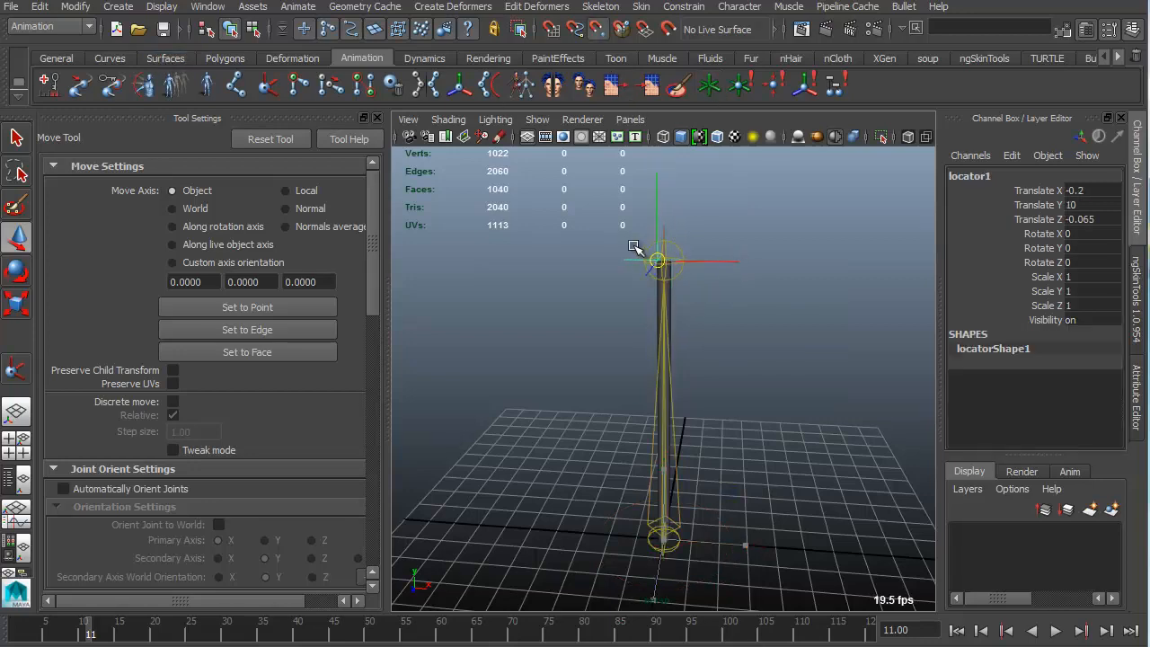
middle_click_drag(634, 246, 667, 243)
key("f")
left_click_drag(663, 337, 559, 404, "alt")
key("v")
left_click_drag(663, 378, 644, 388)
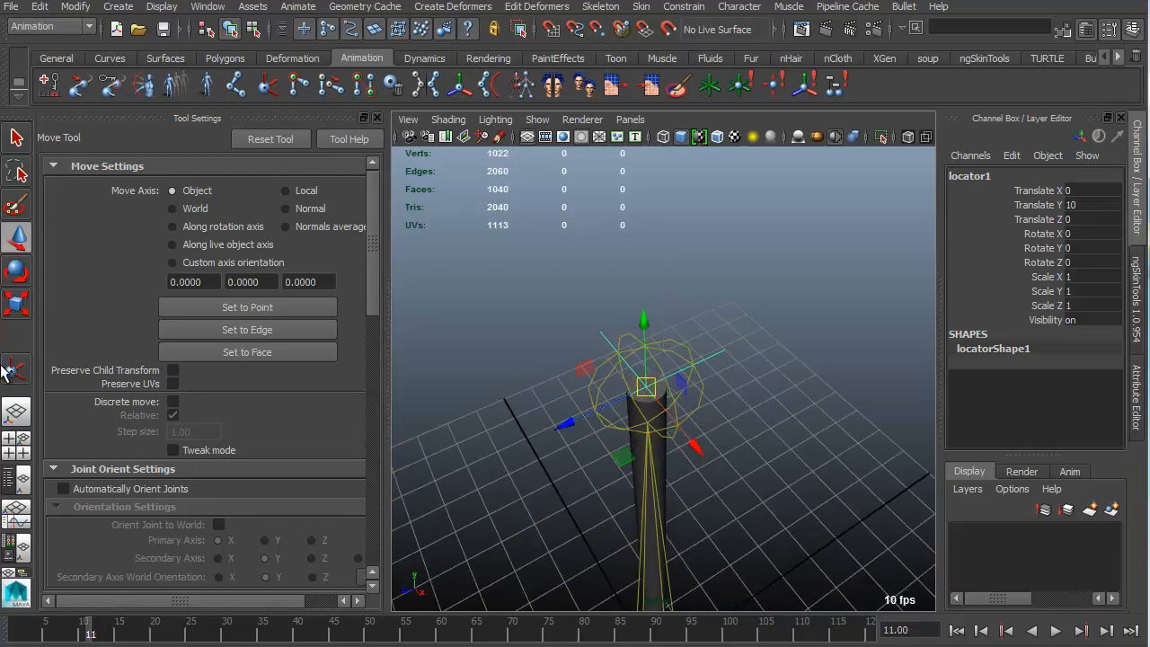
Parent ikHandle1 under locator1 in the Outliner and select the locator.
left_click(18, 479)
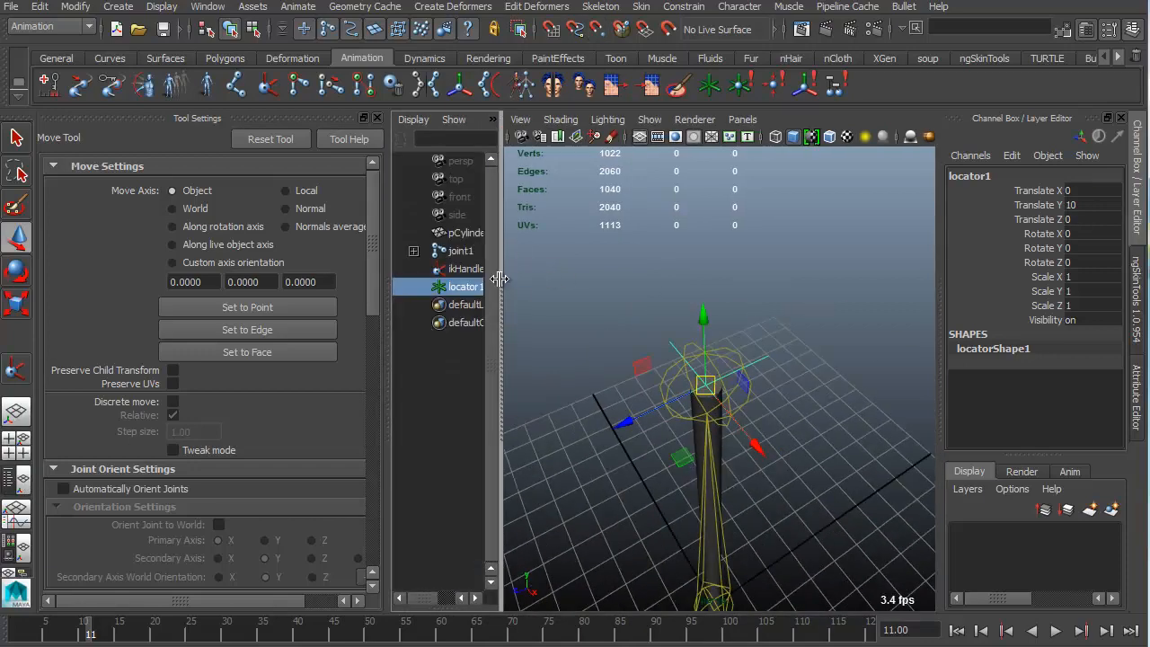
left_click_drag(500, 279, 585, 279)
left_click(470, 270)
middle_click_drag(470, 270, 473, 289)
left_click(485, 263)
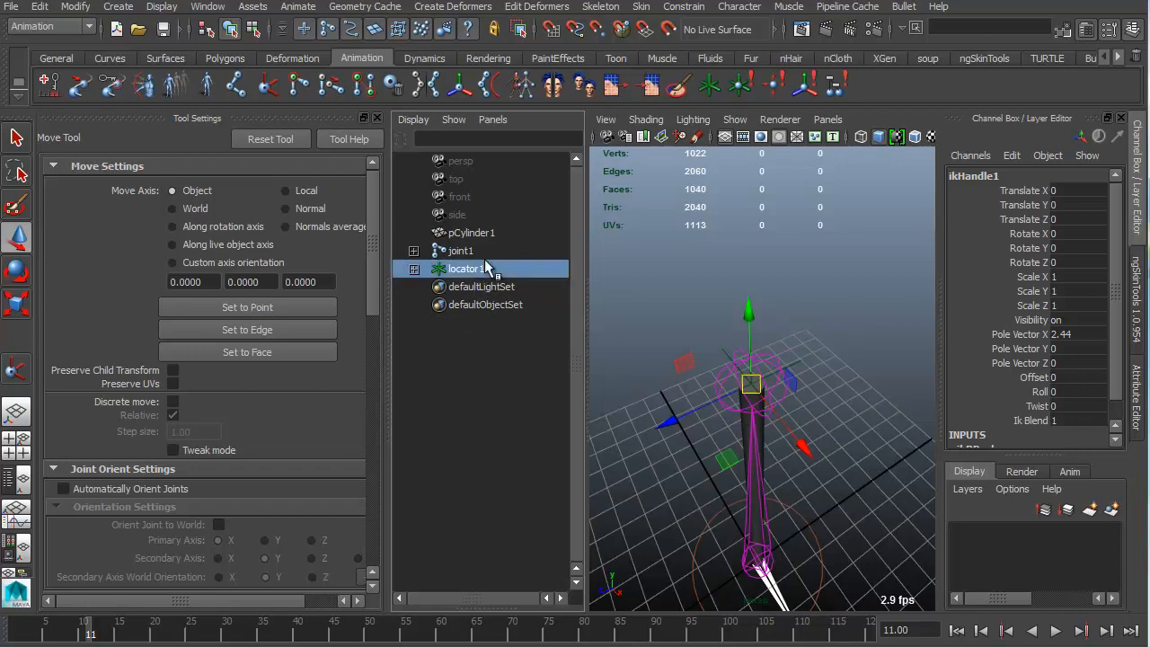
Try moving the locator to the side to test the IK, and undo the move.
left_click_drag(667, 310, 736, 273, "alt")
key("space")
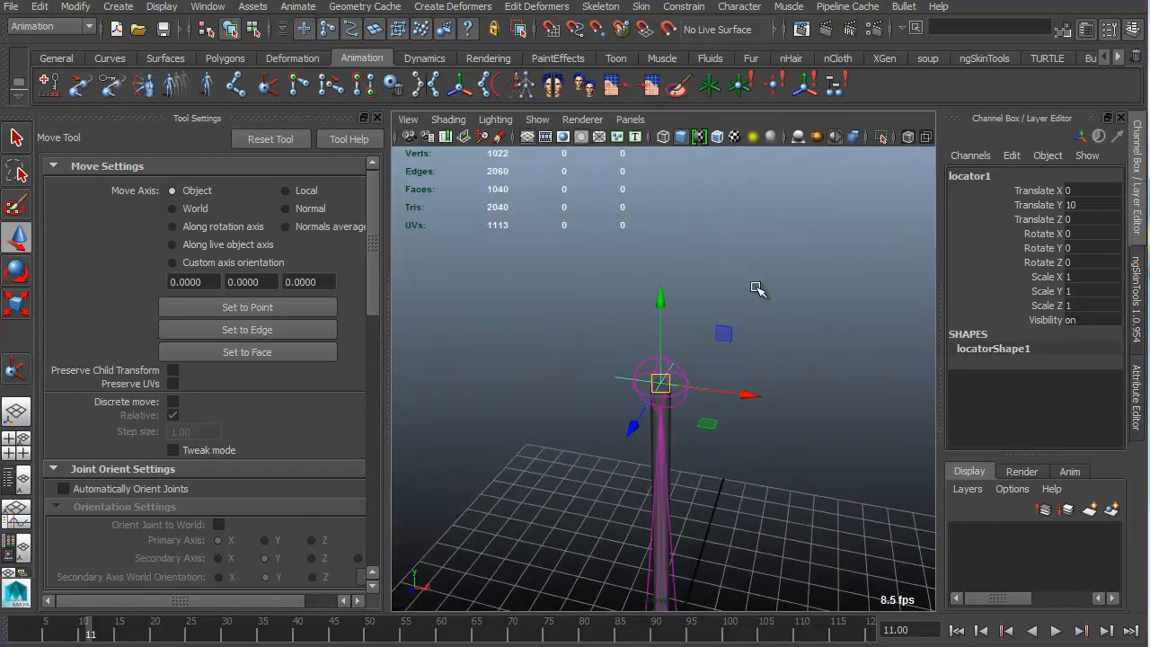
left_click_drag(736, 322, 724, 293, "alt")
middle_click_drag(692, 266, 618, 275)
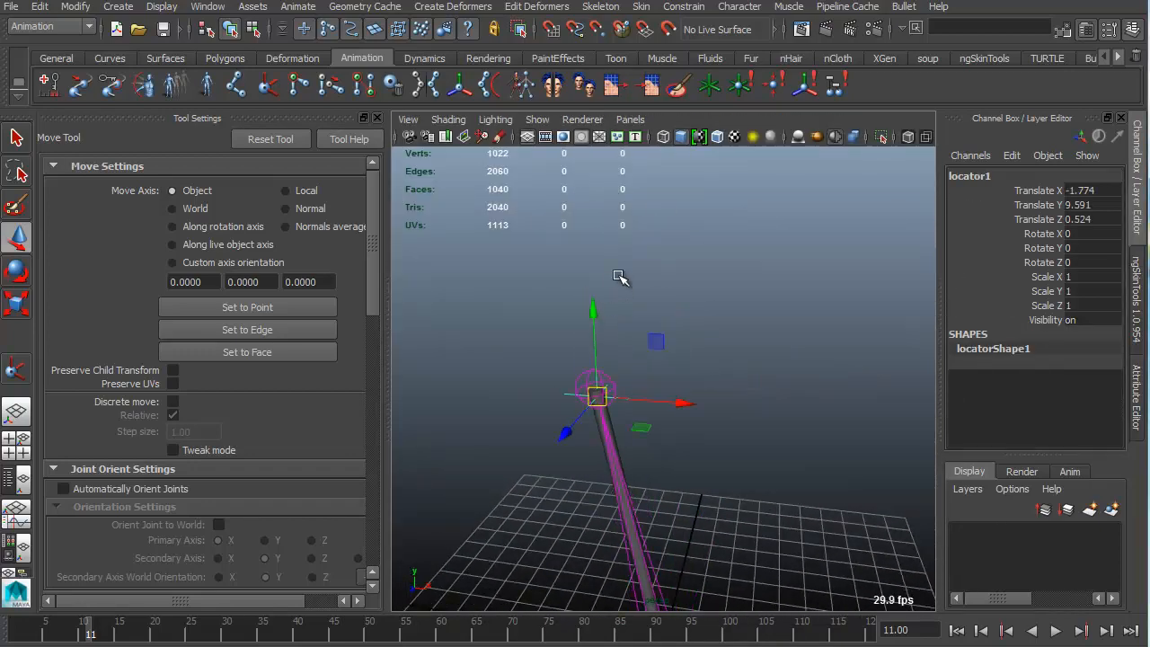
key("ctrl+z")
Freeze the locator's transformations at its current position on the top joint.
left_click_drag(747, 316, 791, 306, "alt")
key("space")
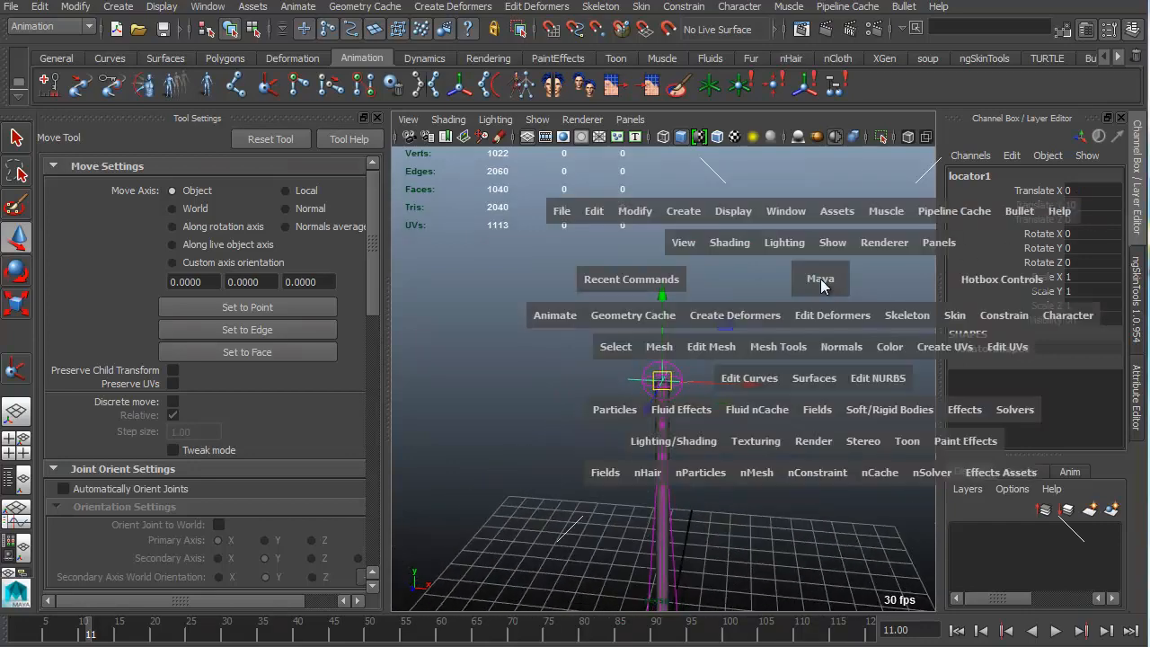
left_click_drag(640, 215, 685, 274)
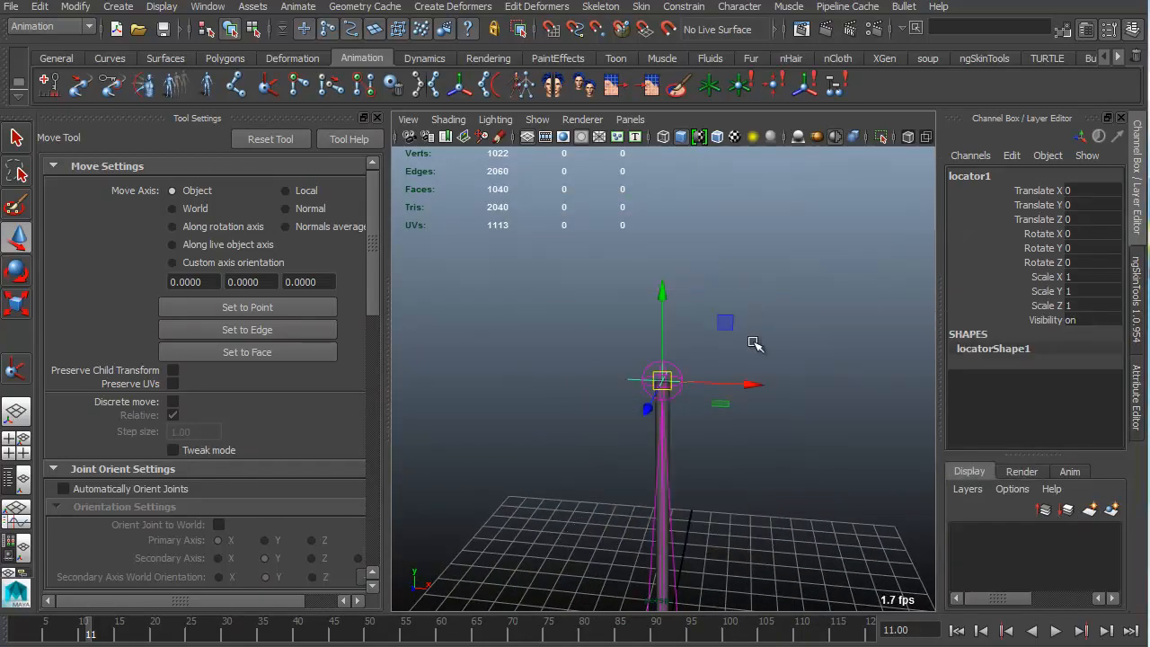
Move the locator away to test the IK, and reset its Translate X, Y and Z to 0.
middle_click_drag(751, 341, 715, 269, "alt")
left_click_drag(714, 269, 800, 230, "alt")
left_click_drag(1085, 218, 1087, 192)
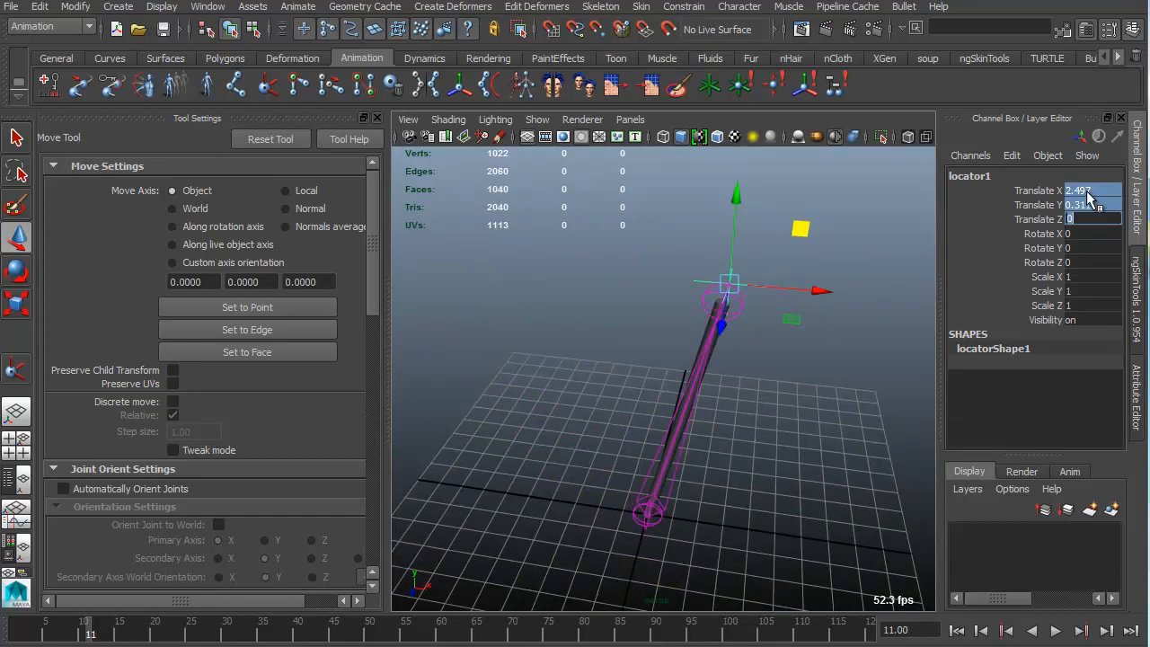
type("0")
key("Return")
left_click_drag(750, 309, 762, 360, "alt")
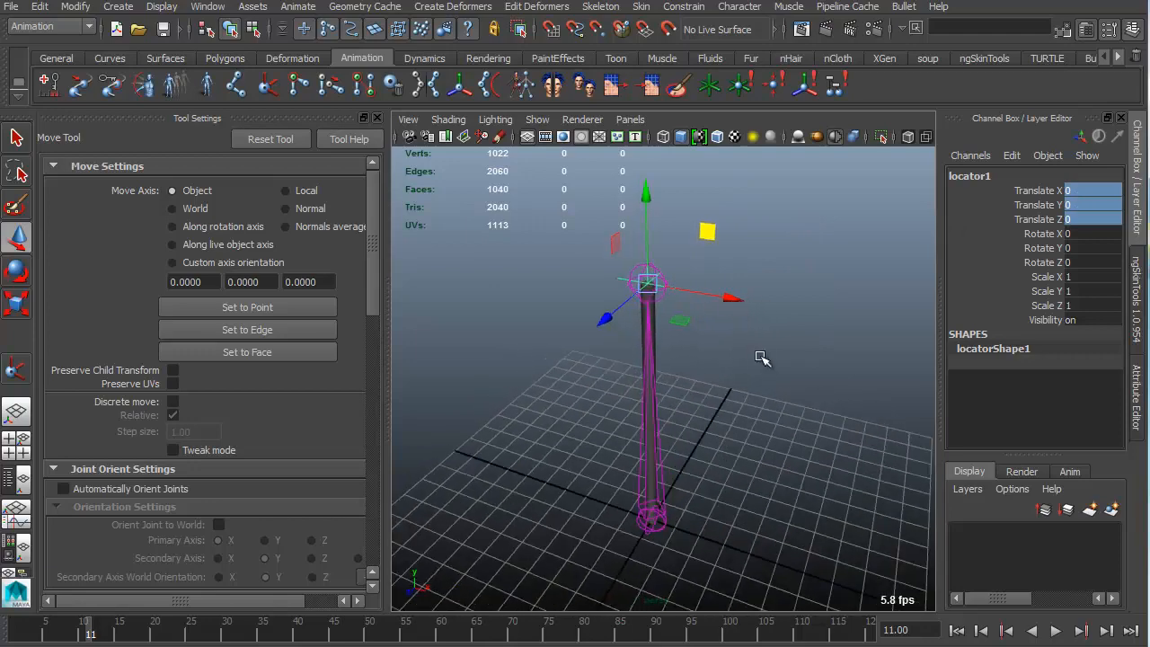
left_click(763, 362)
left_click_drag(626, 290, 698, 302, "alt")
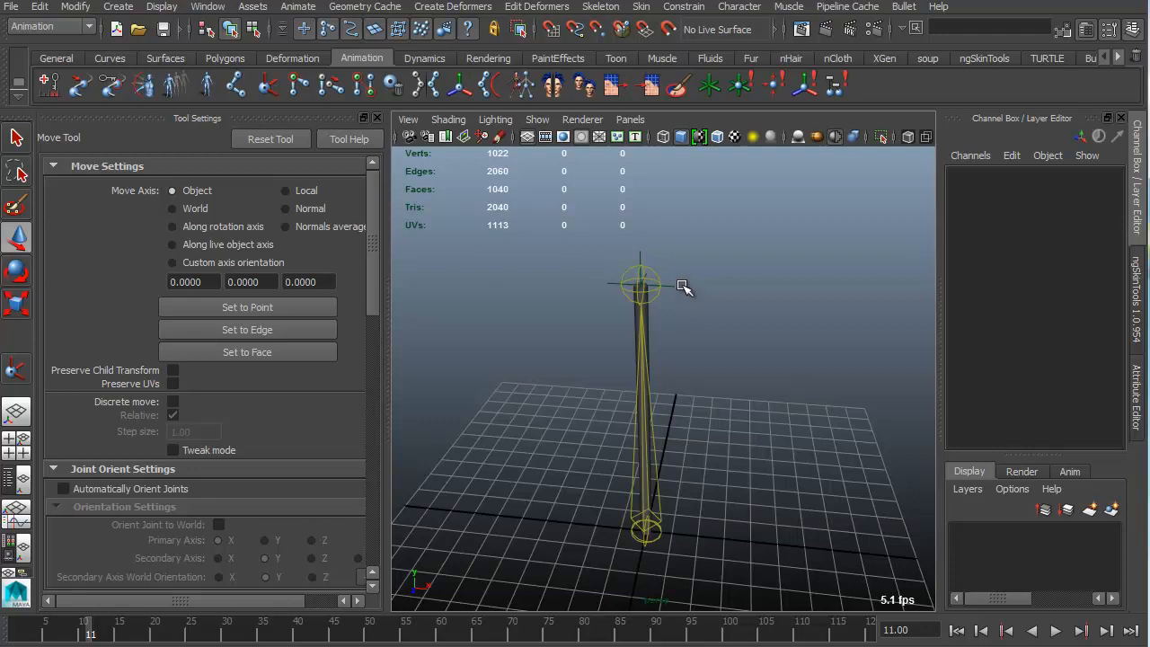
left_click(672, 285)
left_click(760, 352)
left_click(675, 268)
left_click(782, 351)
Delete the locator together with its child IK handle in the Outliner and restore the single perspective view.
left_click(27, 472)
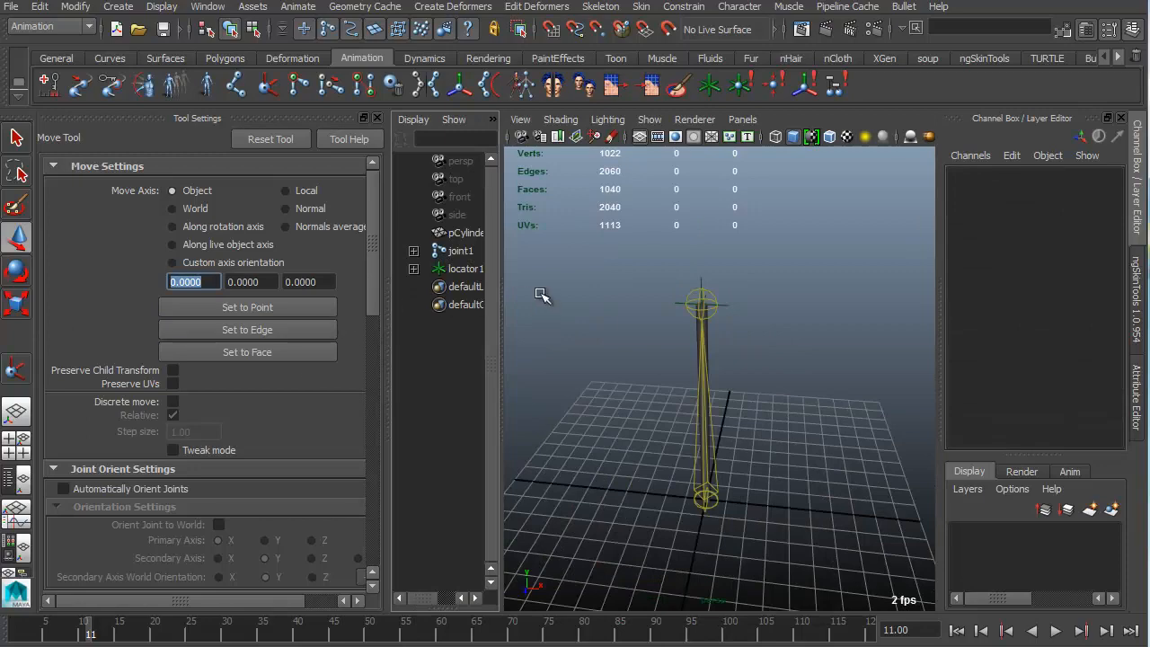
left_click(413, 268)
left_click(455, 286)
left_click(469, 271)
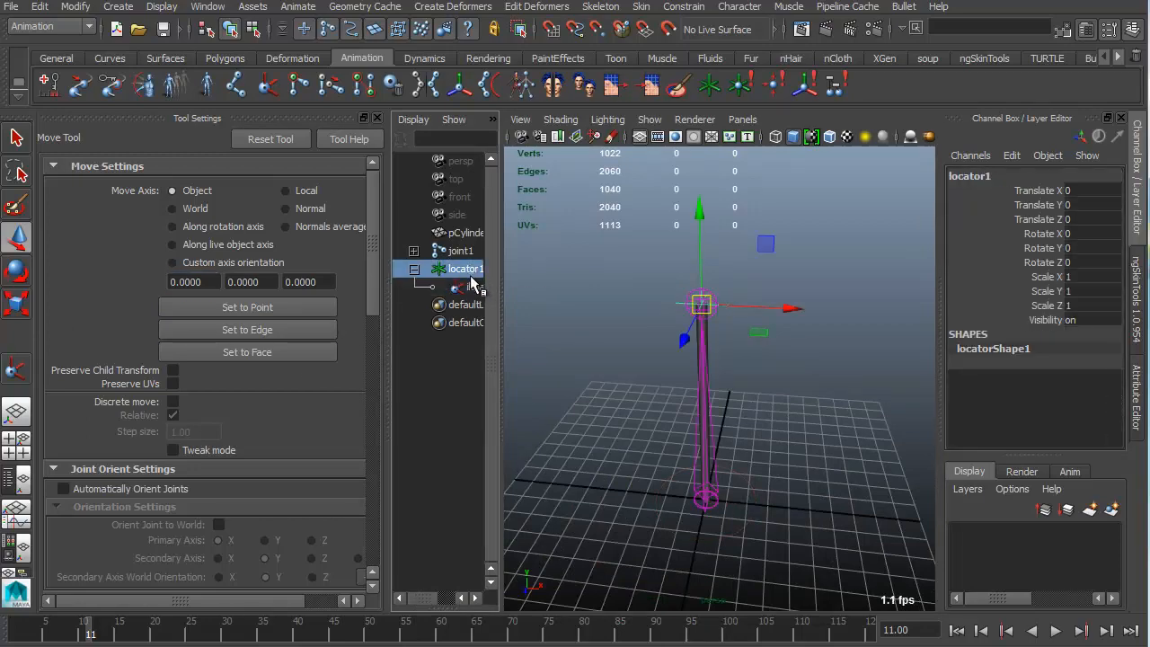
key("Delete")
left_click(561, 265)
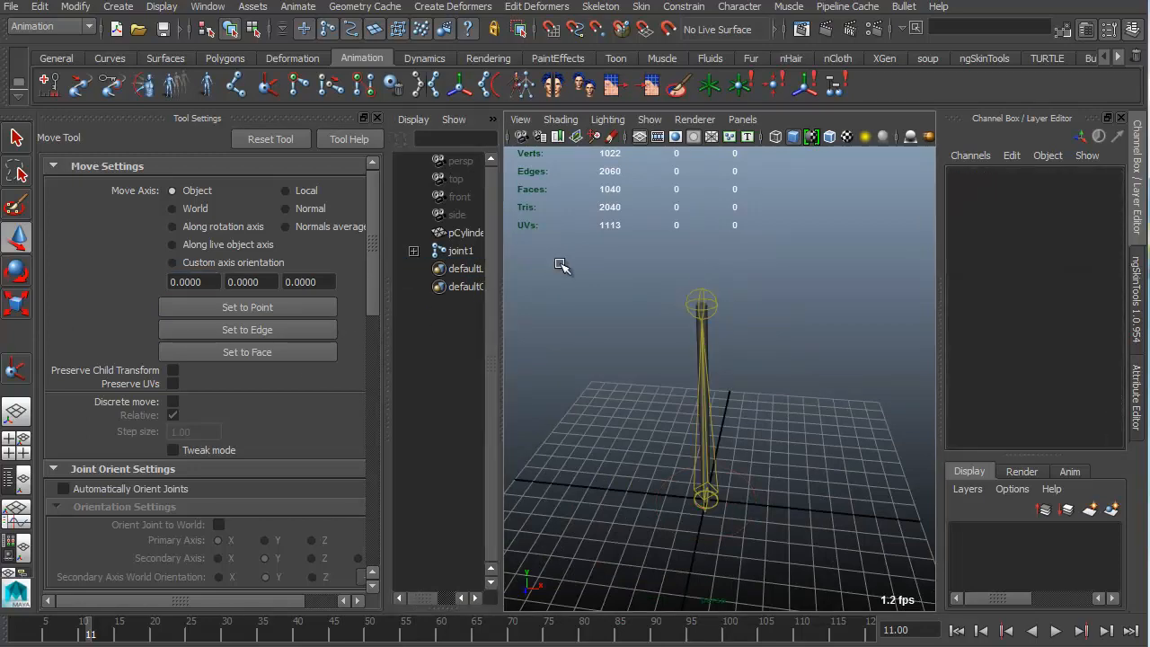
key("space")
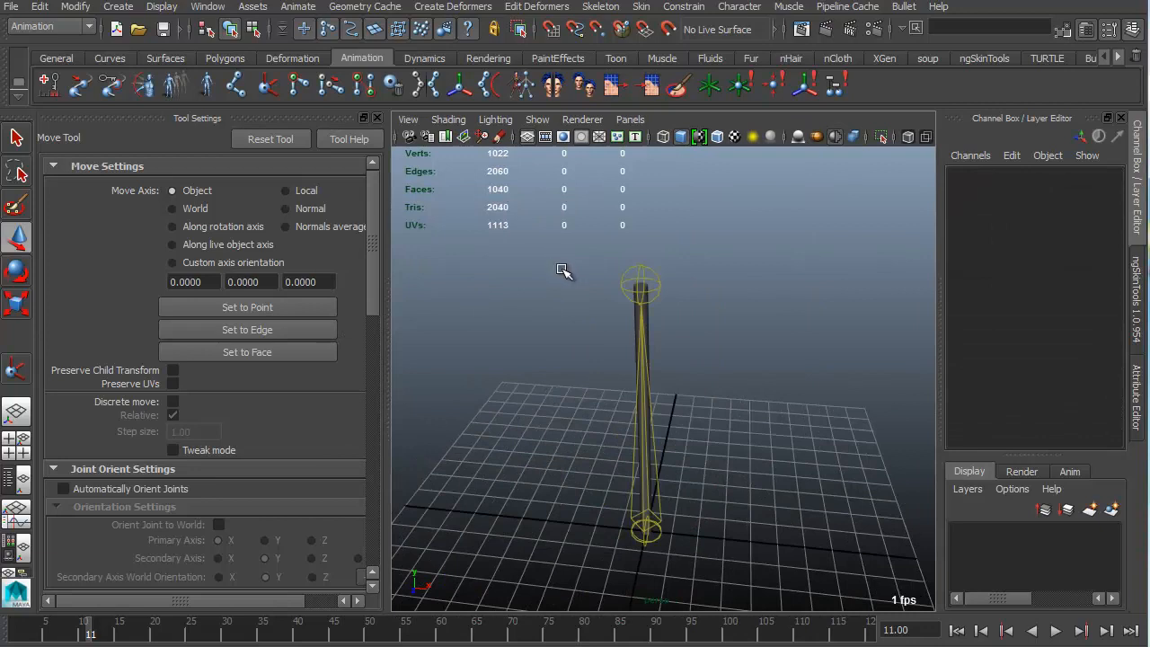
Move the top joint off to one side of the cylinder, and the base joint to about X 4.31, Y -0.45, Z -0.324.
left_click(659, 282)
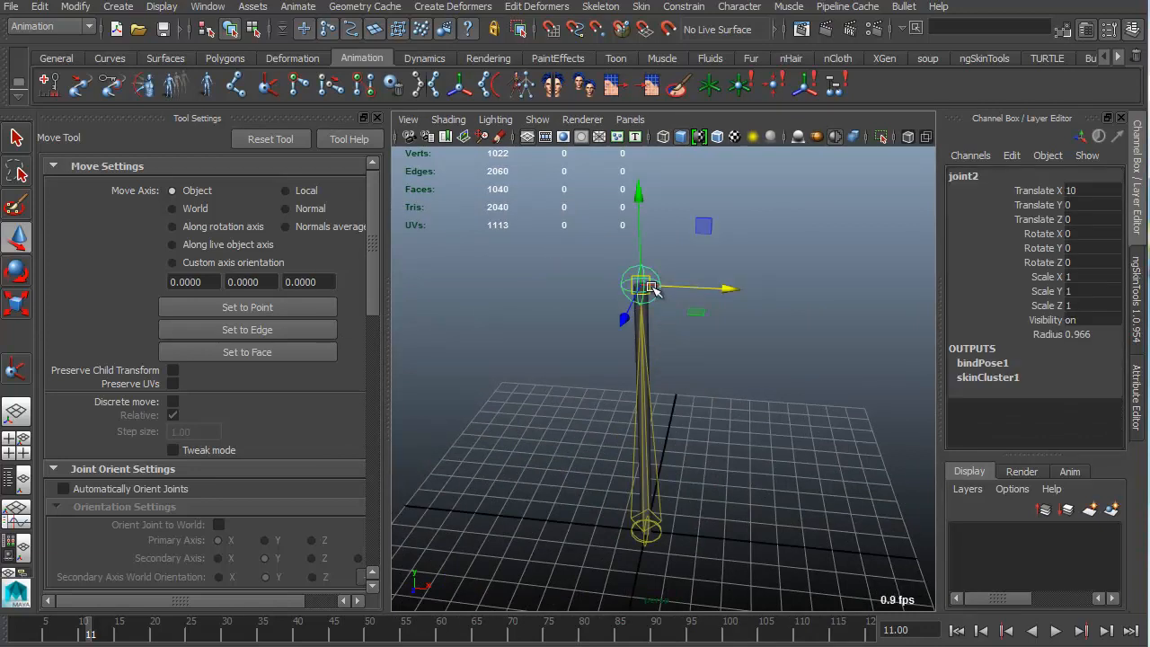
left_click_drag(641, 283, 821, 304)
middle_click_drag(763, 366, 735, 334, "alt")
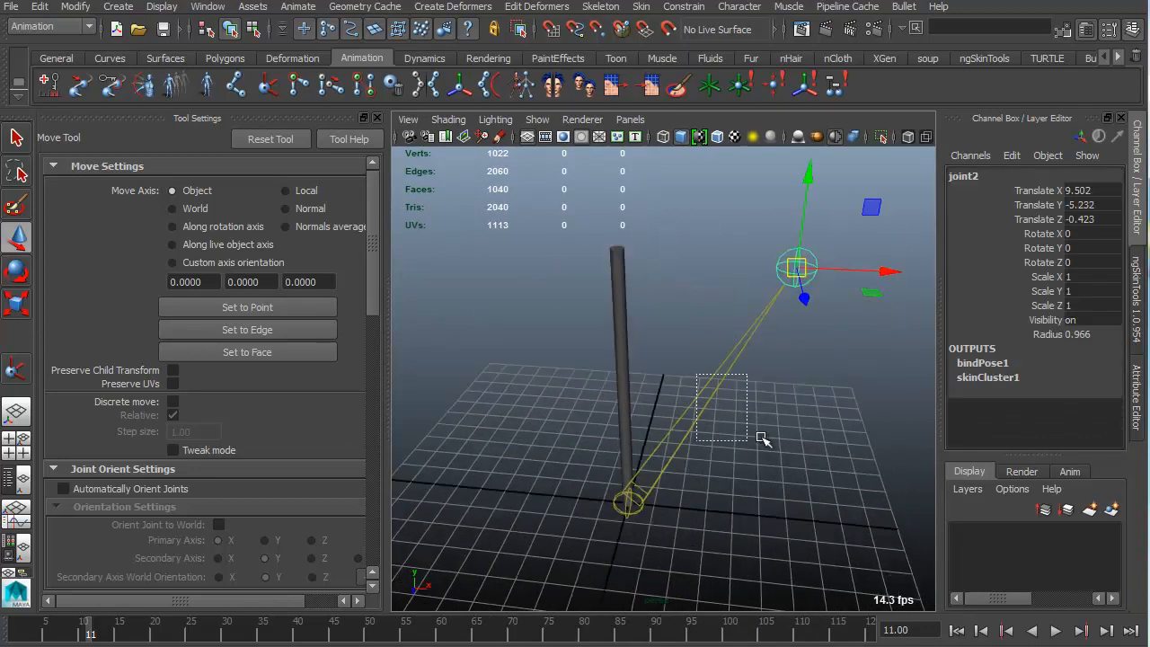
left_click_drag(763, 439, 640, 414)
middle_click_drag(611, 411, 720, 417)
Scale the base joint uniformly down to about 0.441.
right_click_drag(782, 400, 711, 363, "alt")
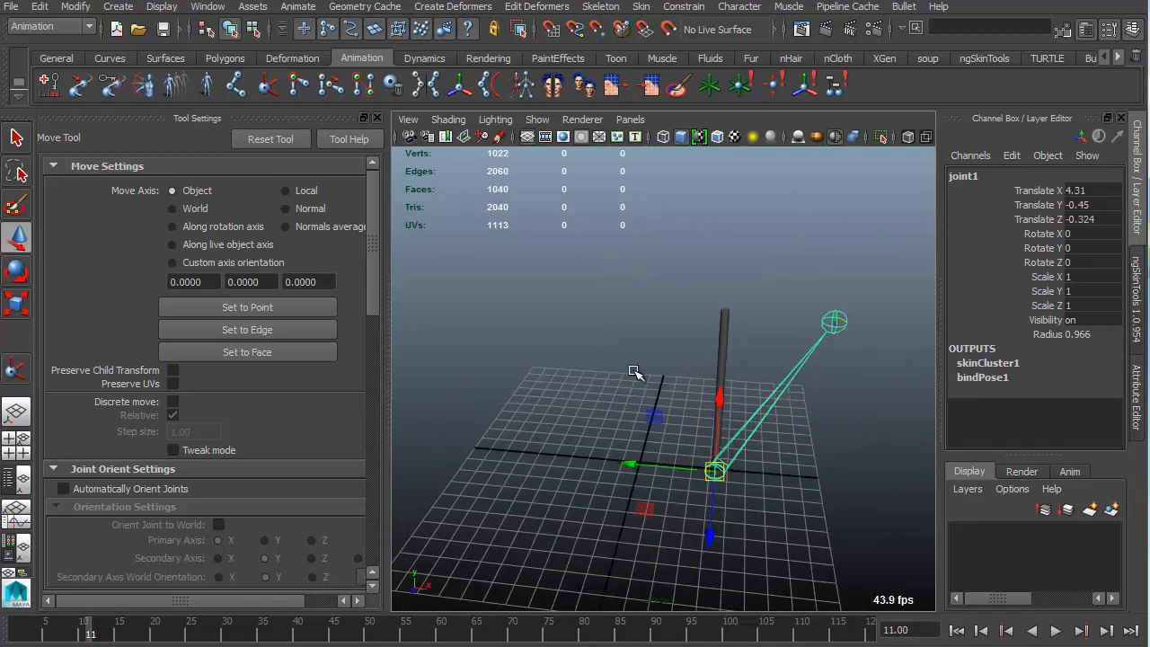
right_click_drag(635, 357, 749, 365, "alt")
middle_click_drag(738, 363, 657, 350, "alt")
left_click_drag(656, 351, 704, 391, "alt")
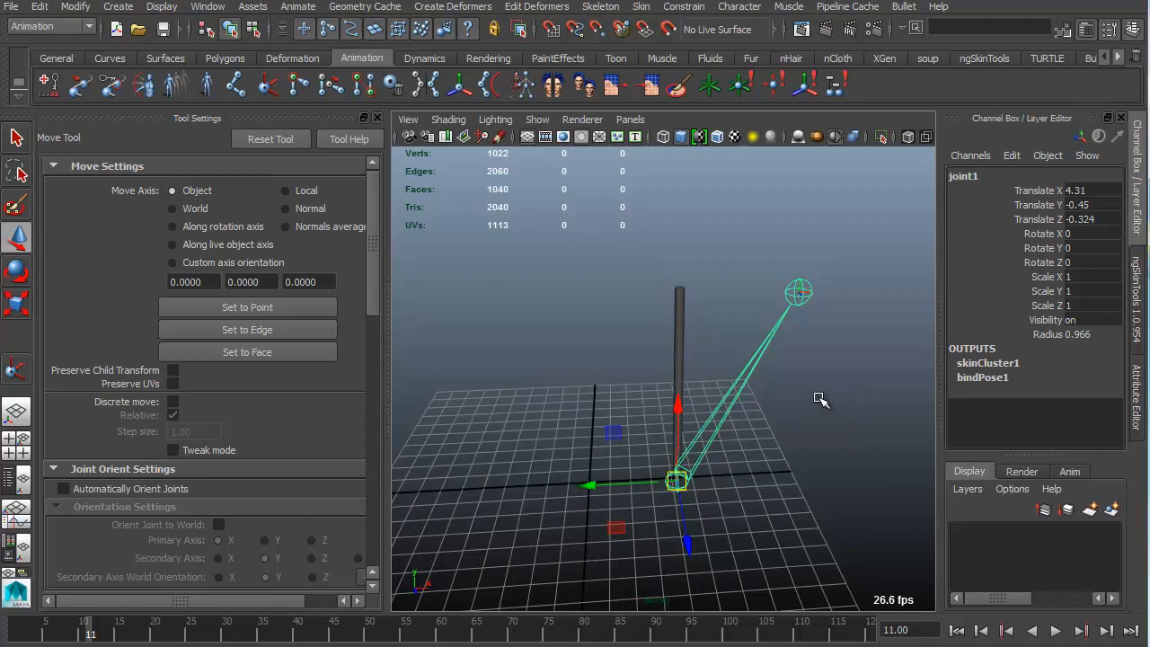
key("r")
left_click_drag(678, 480, 731, 368)
Return the skinned joints to their original pose with Go to Bind Pose.
key("q")
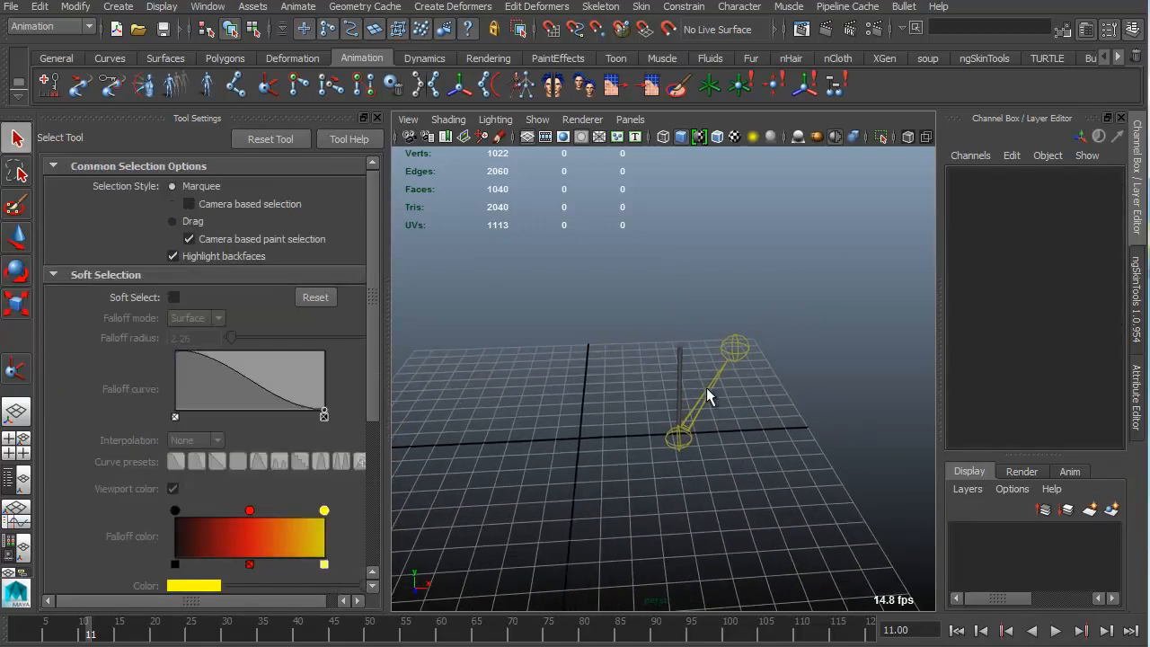
left_click(641, 7)
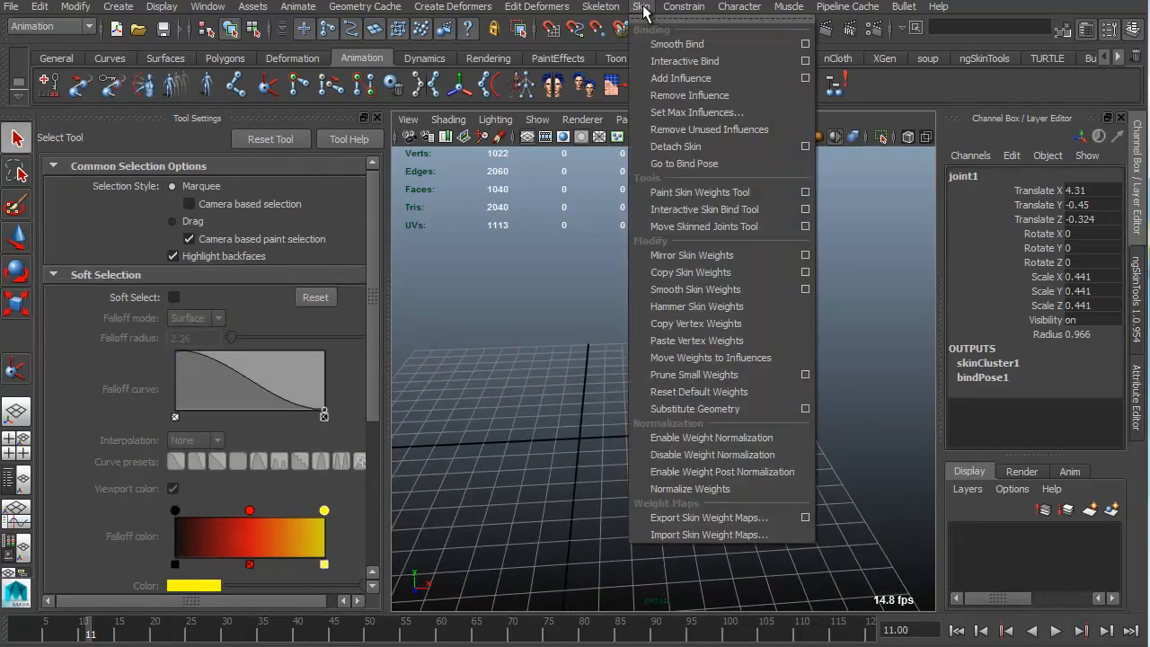
left_click(690, 164)
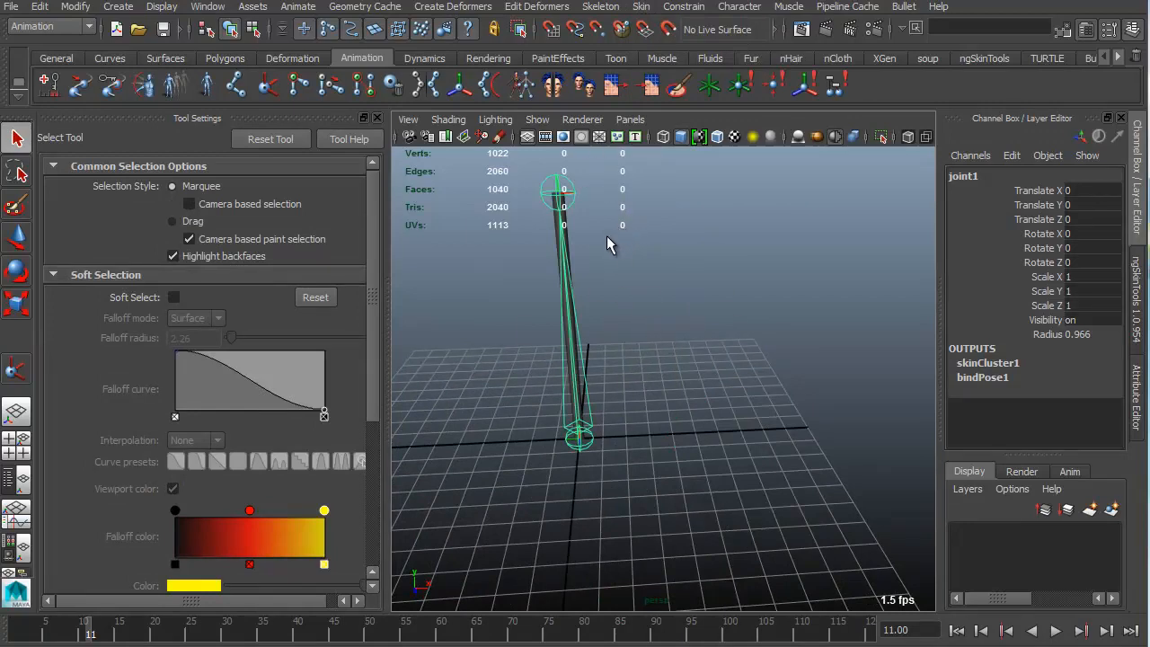
Key both joints at frame 0, extending the timeline to reach that frame and restoring its start.
left_click_drag(607, 235, 688, 307, "alt")
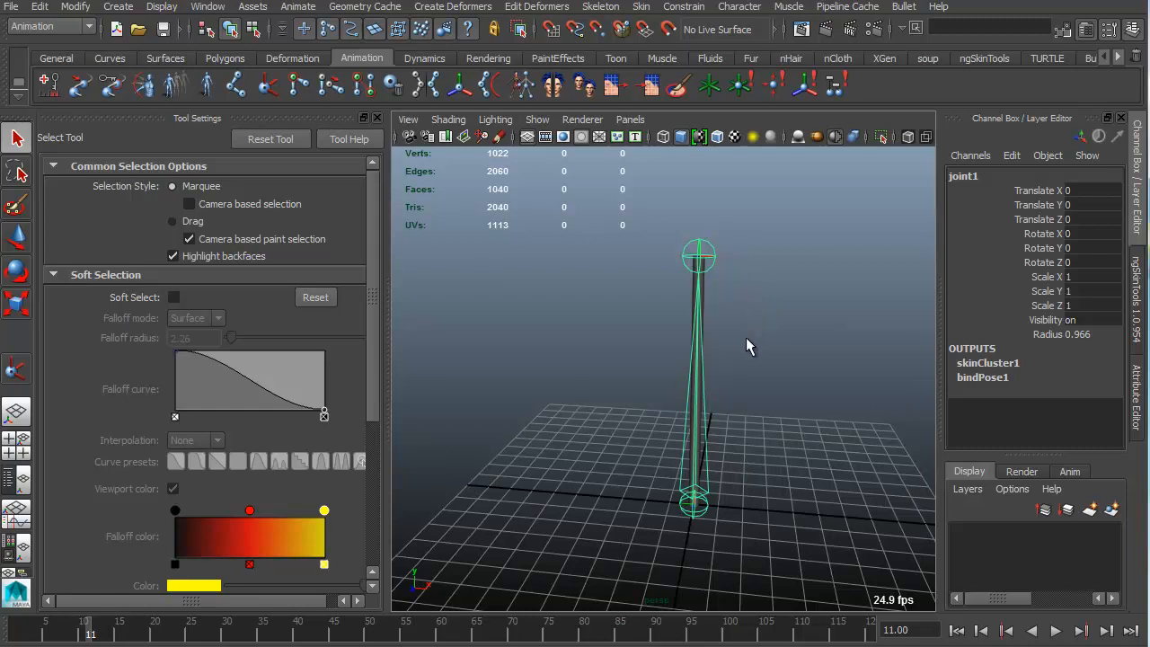
left_click(715, 254)
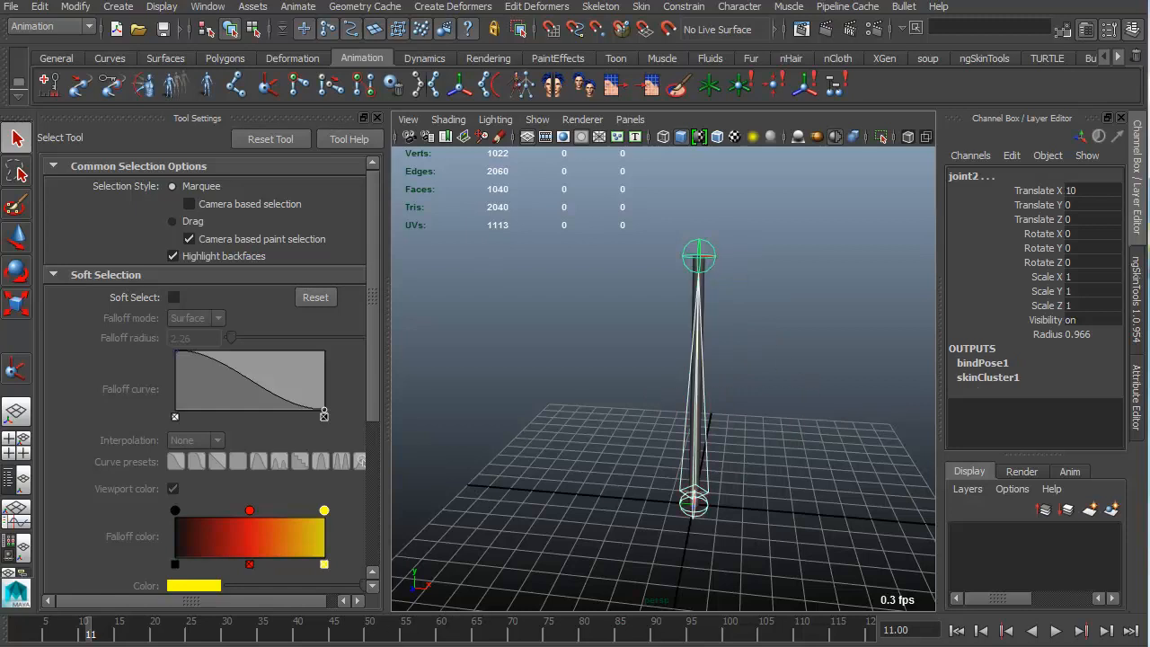
key("Return")
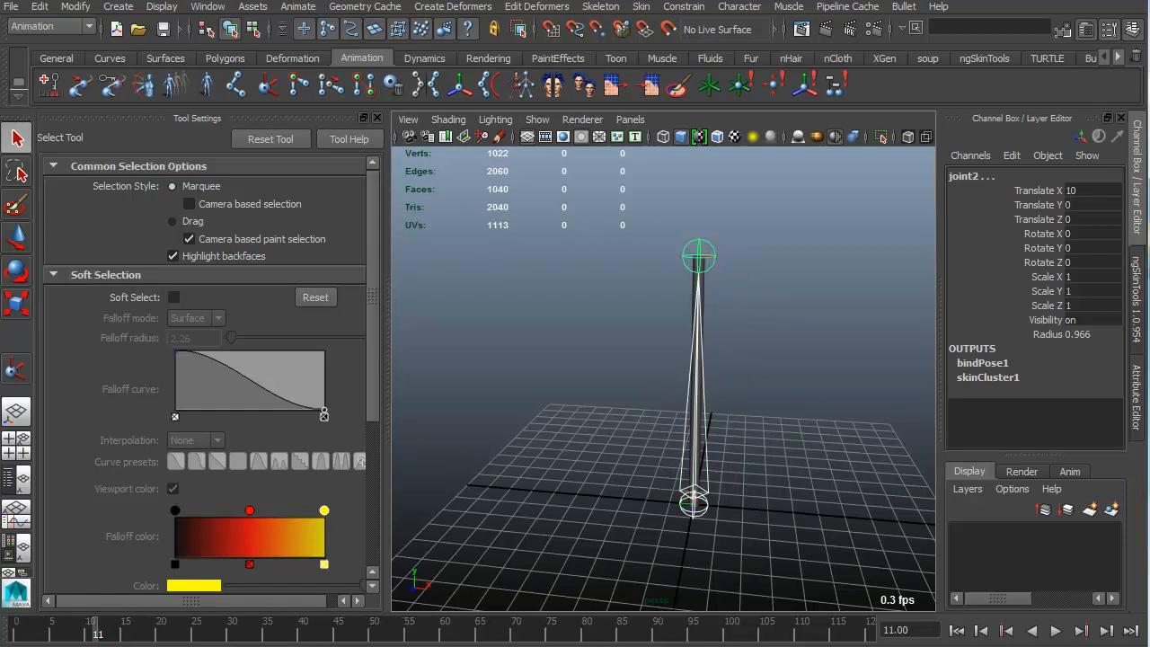
left_click(15, 632)
key("s")
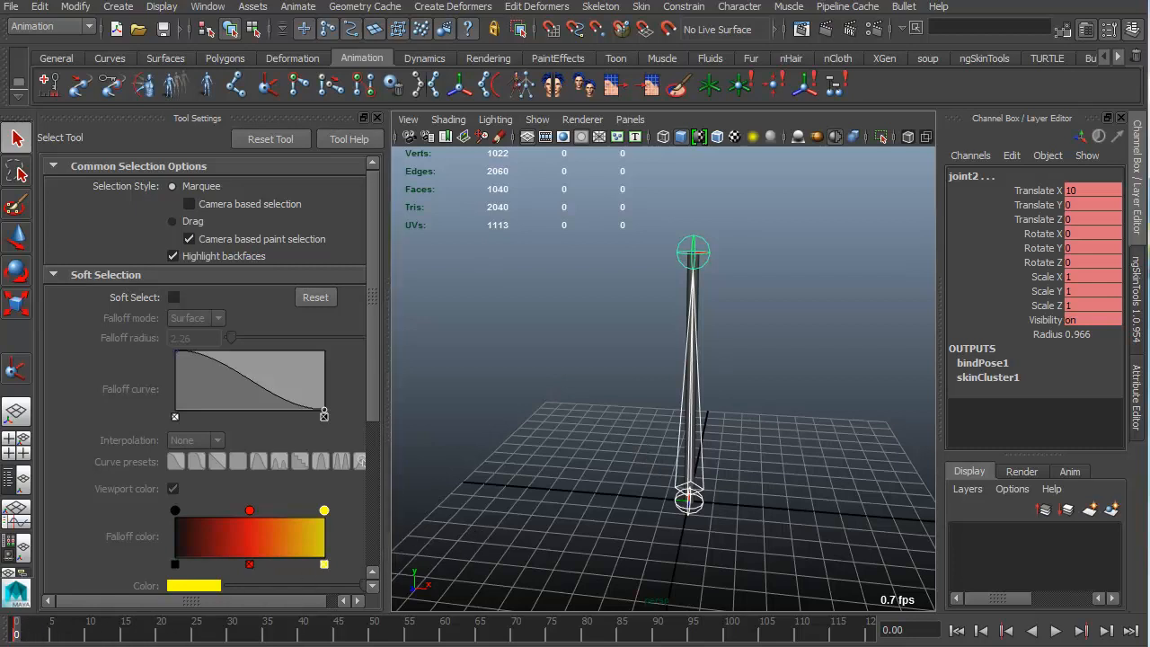
key("Return")
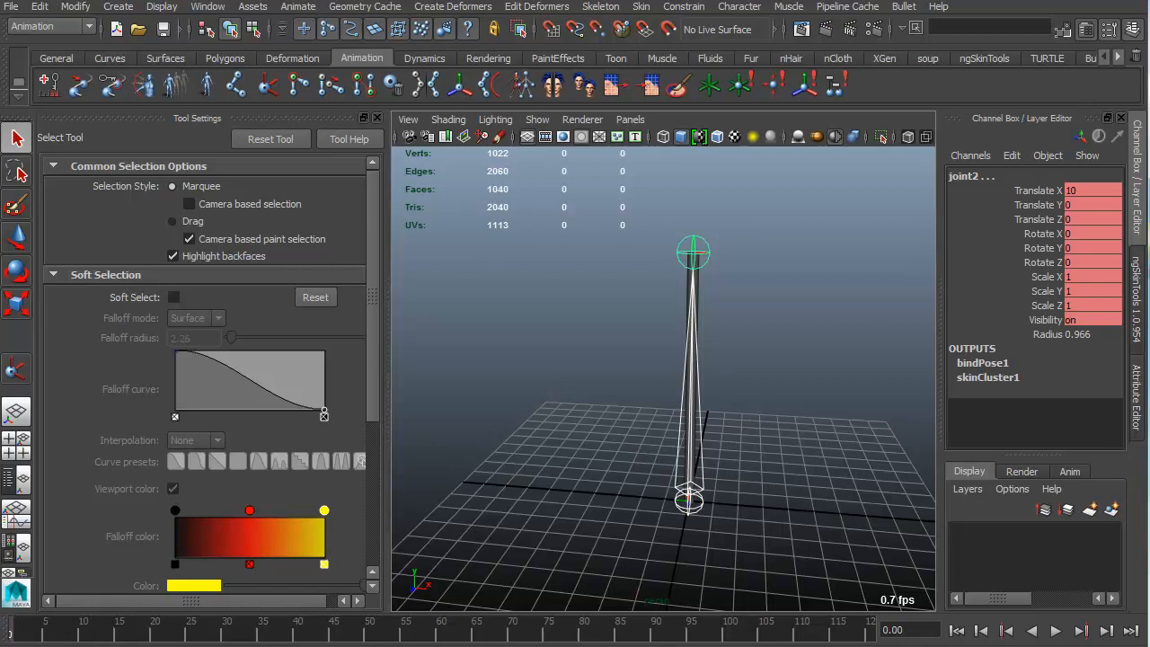
Play the timeline, move the top joint aside at frame 38 without keying it, and go to frame 3 to reset the pose.
left_click(11, 634)
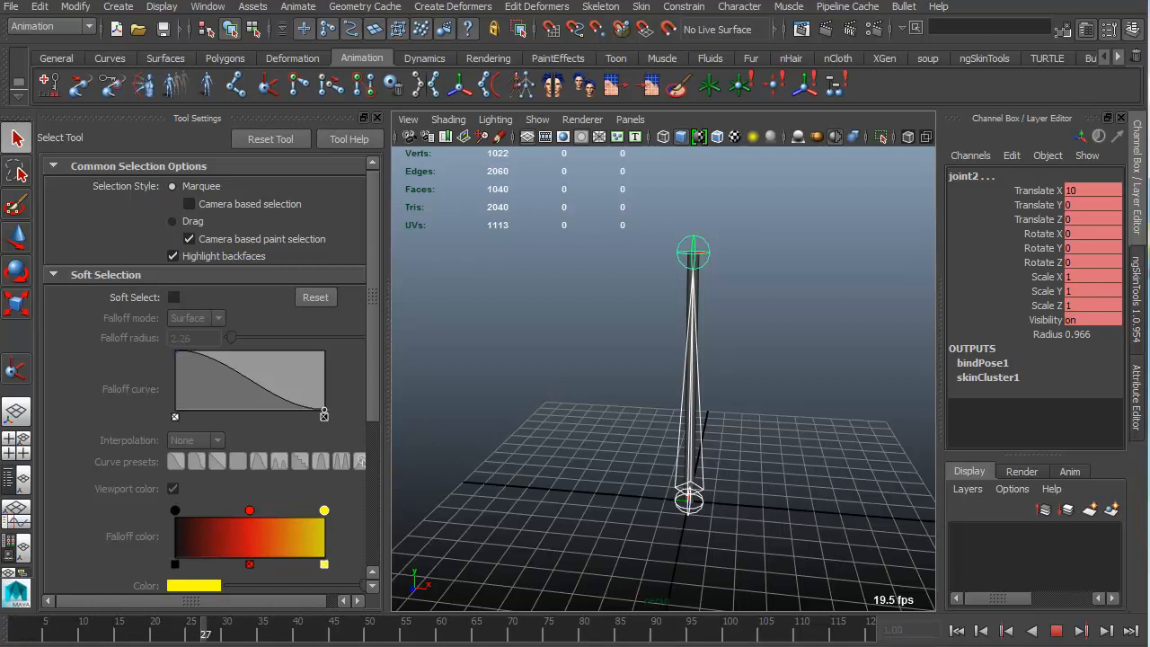
key("w")
left_click_drag(692, 252, 868, 248)
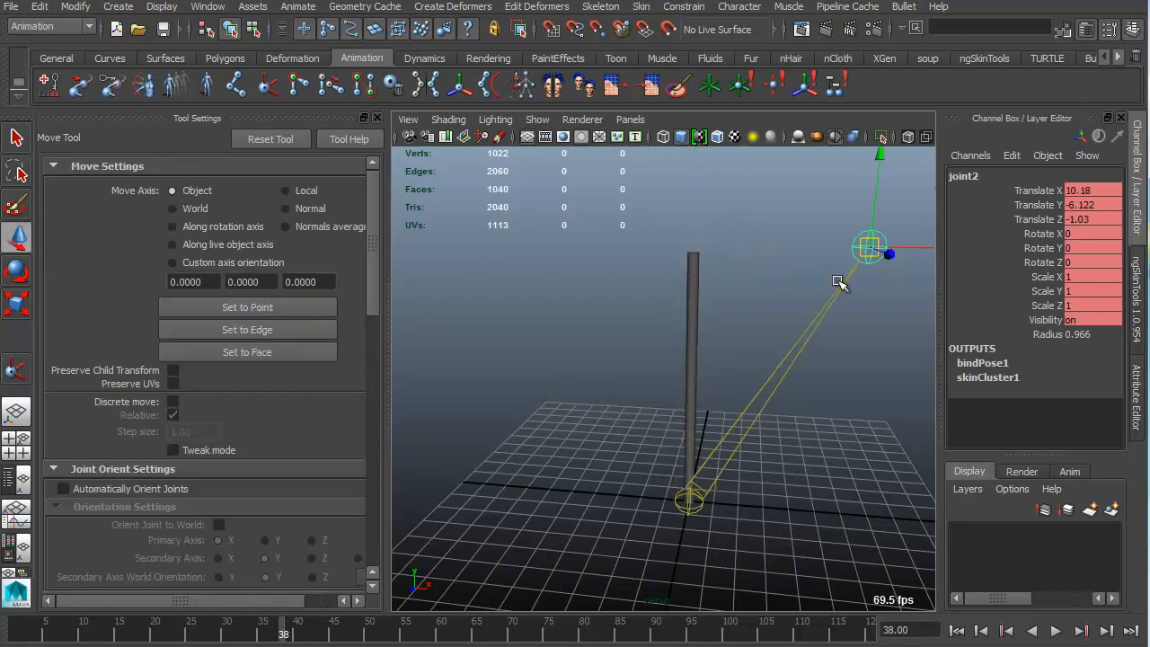
key("alt+v")
left_click(29, 632)
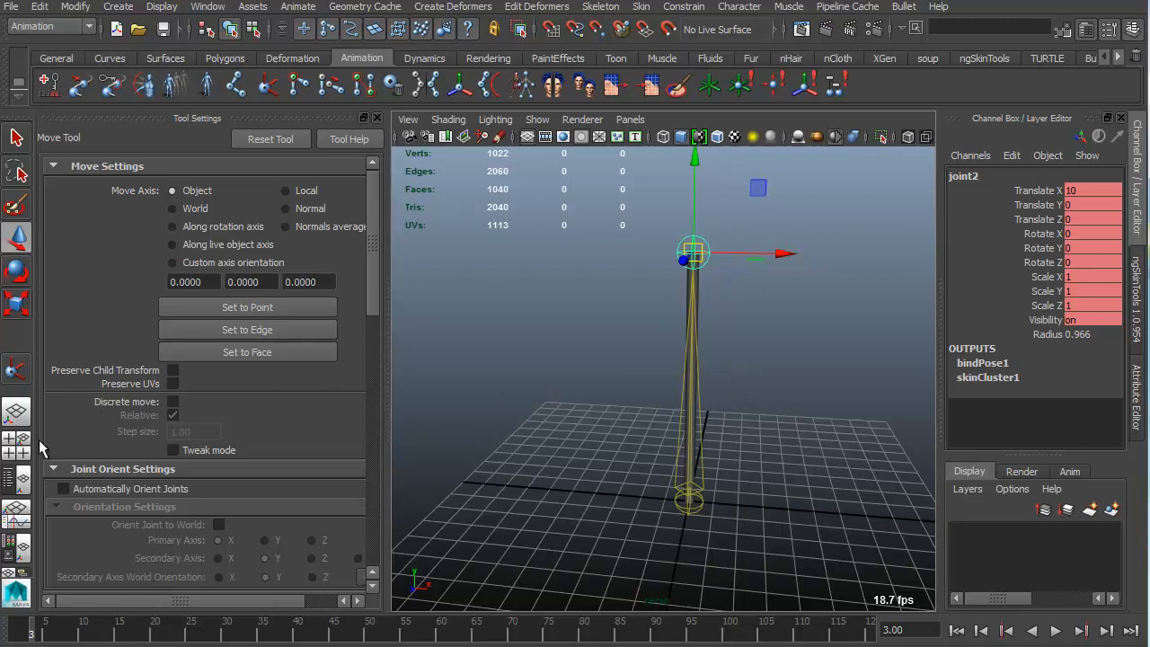
Show the Outliner beside the viewport to view the joint hierarchy, clear the selection and return to the single perspective view.
left_click(22, 481)
left_click(413, 250)
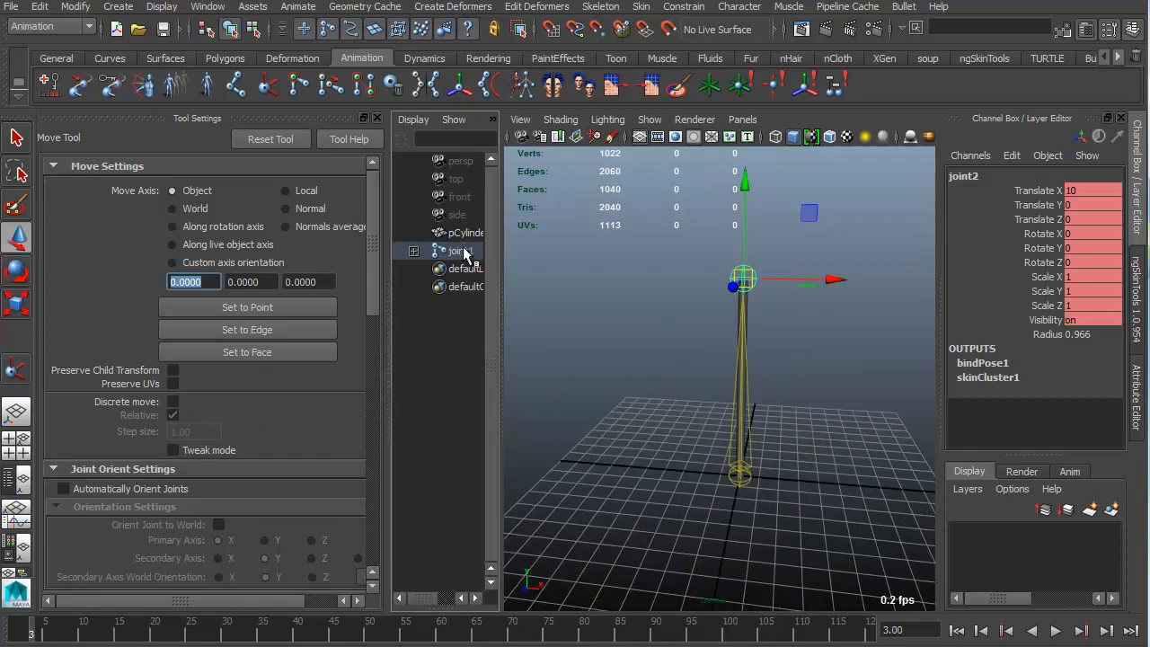
left_click(422, 267)
left_click(533, 265)
key("space")
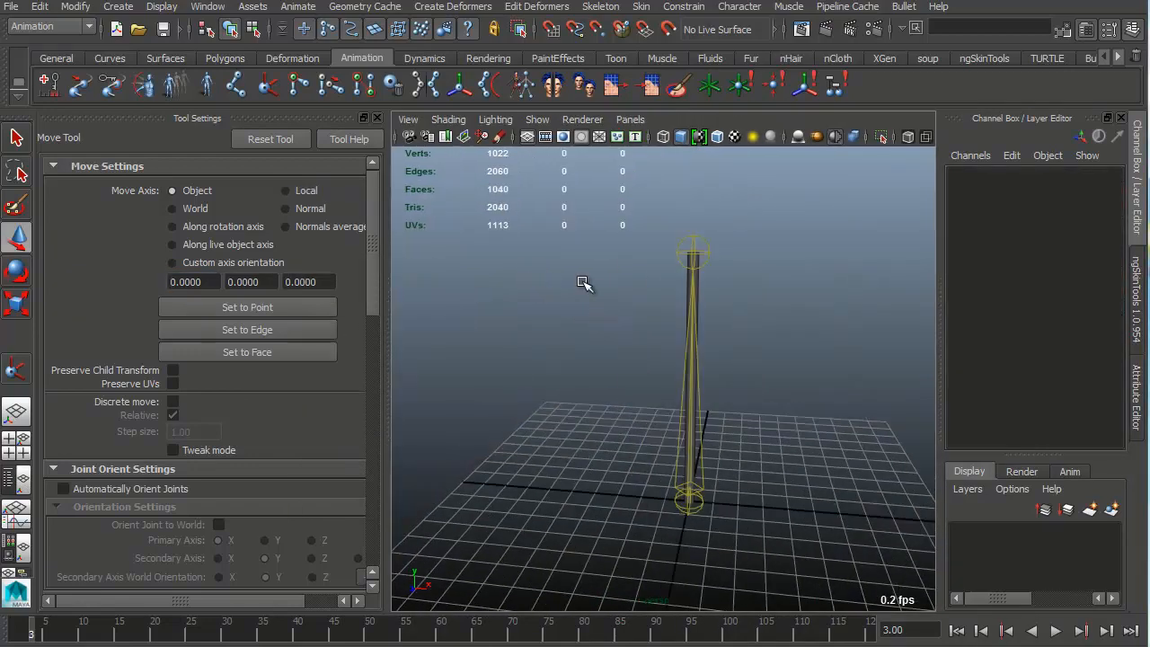
Start the Paint Skin Weights Tool on the cylinder and choose its top joint, joint2, as the influence.
middle_click_drag(584, 282, 580, 304, "alt")
right_click_drag(580, 305, 727, 320, "alt")
left_click_drag(727, 320, 745, 275, "alt")
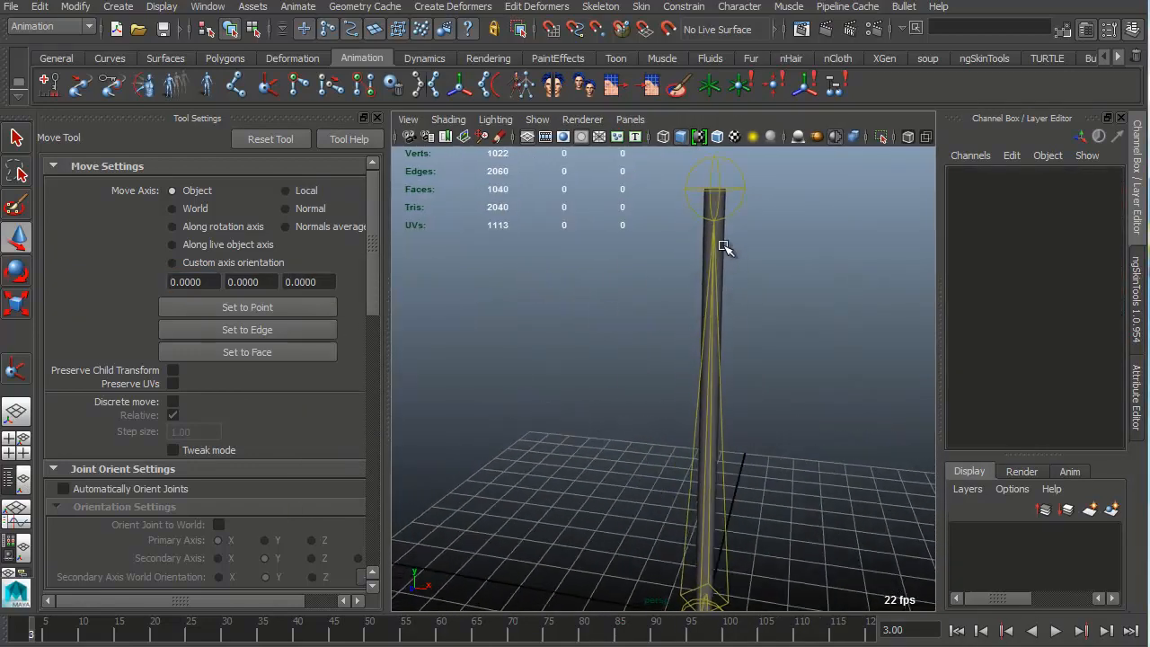
left_click(723, 245)
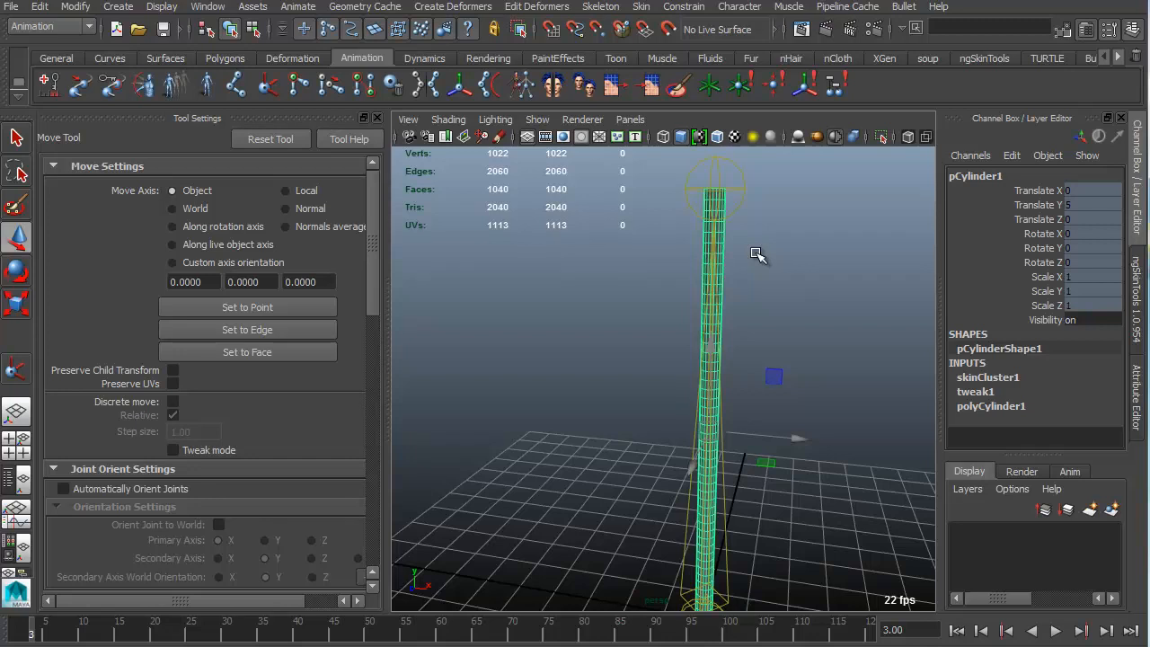
right_click_drag(796, 279, 679, 255)
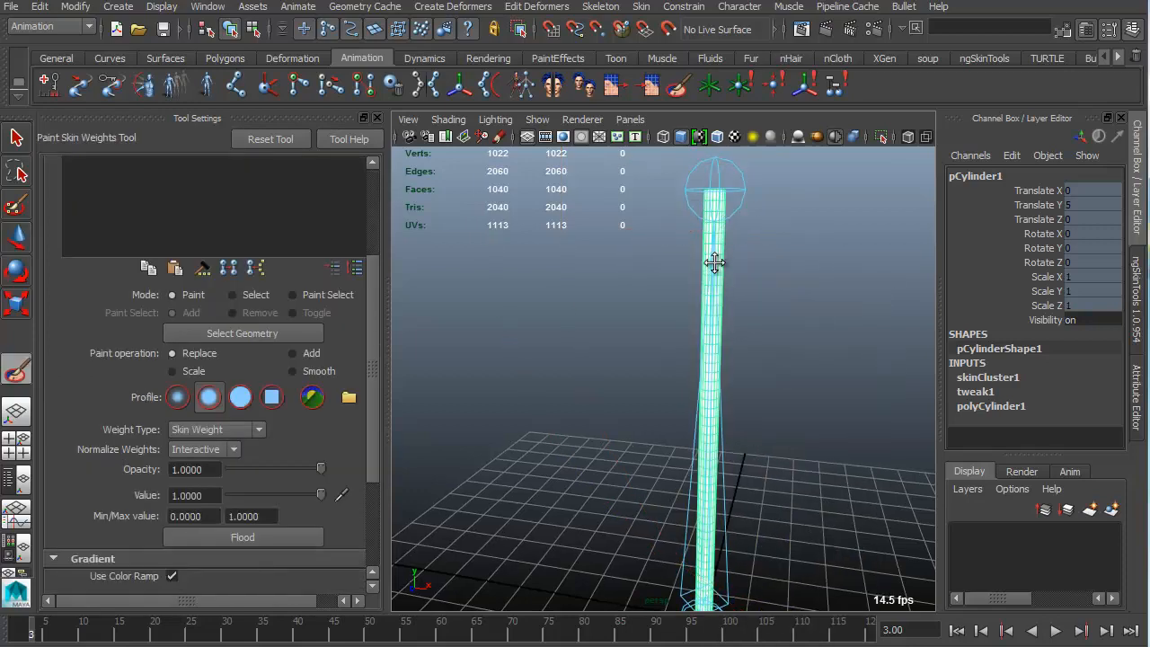
middle_click_drag(715, 263, 705, 302, "alt")
left_click_drag(704, 302, 754, 242, "alt")
right_click_drag(720, 235, 735, 190)
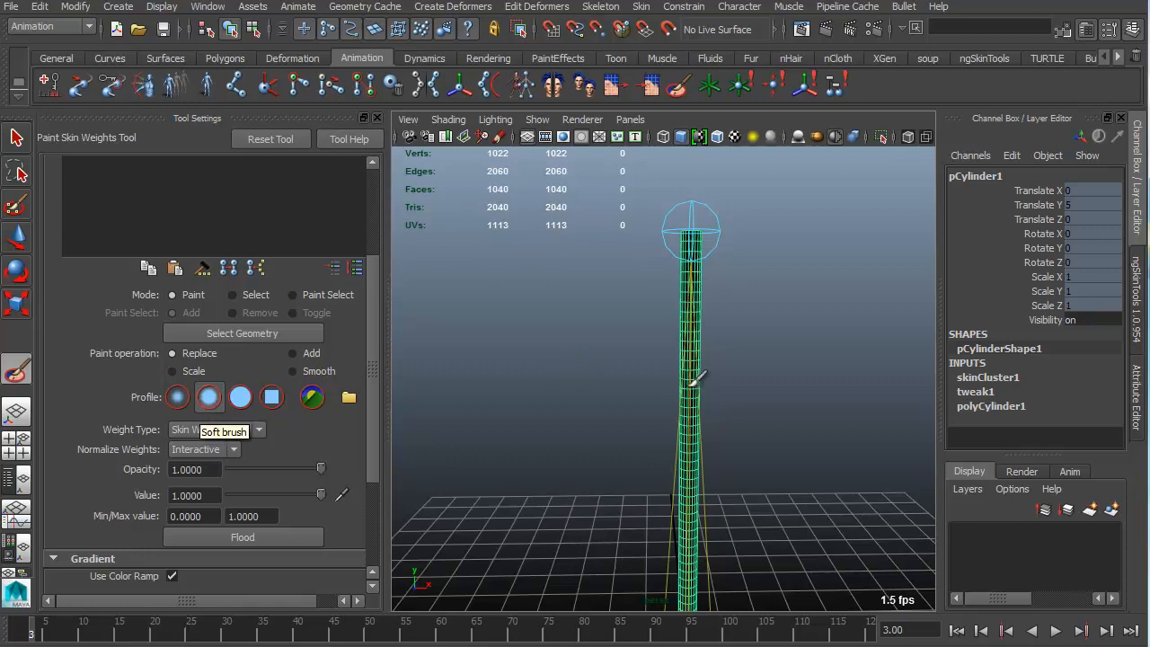
mouse_move(692, 380)
left_mouse_down("alt")
mouse_move(696, 252)
mouse_move(623, 303)
left_mouse_up("alt")
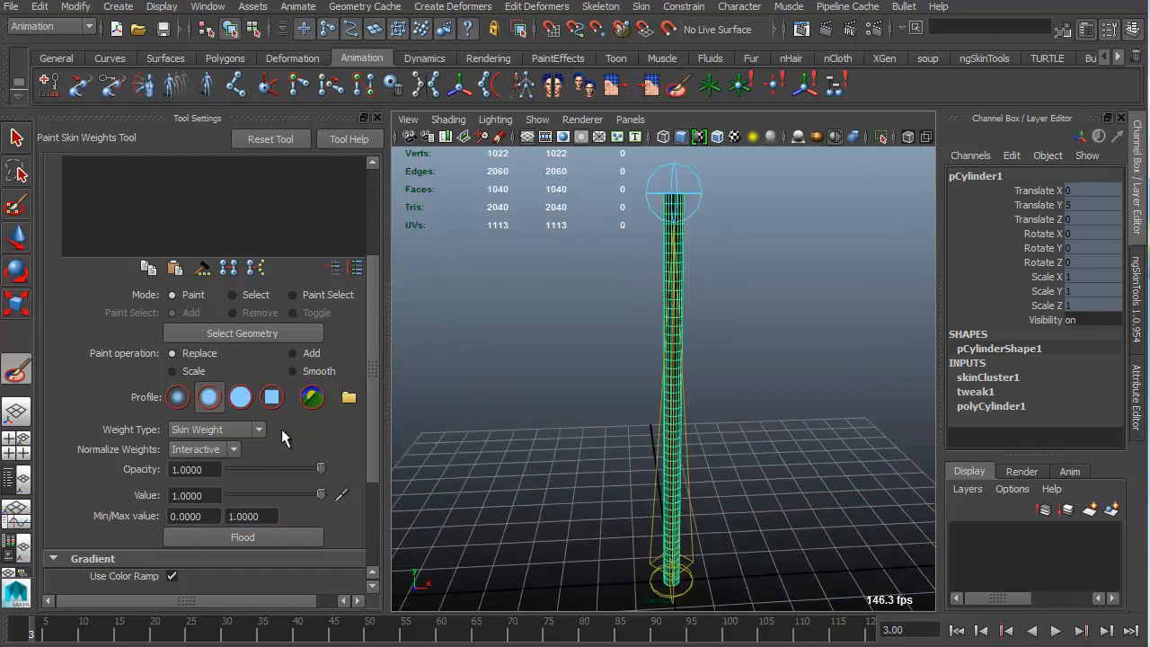
Turn off Show wireframe in the display options of the Paint Skin Weights Tool.
scroll(278, 429, "down", 5)
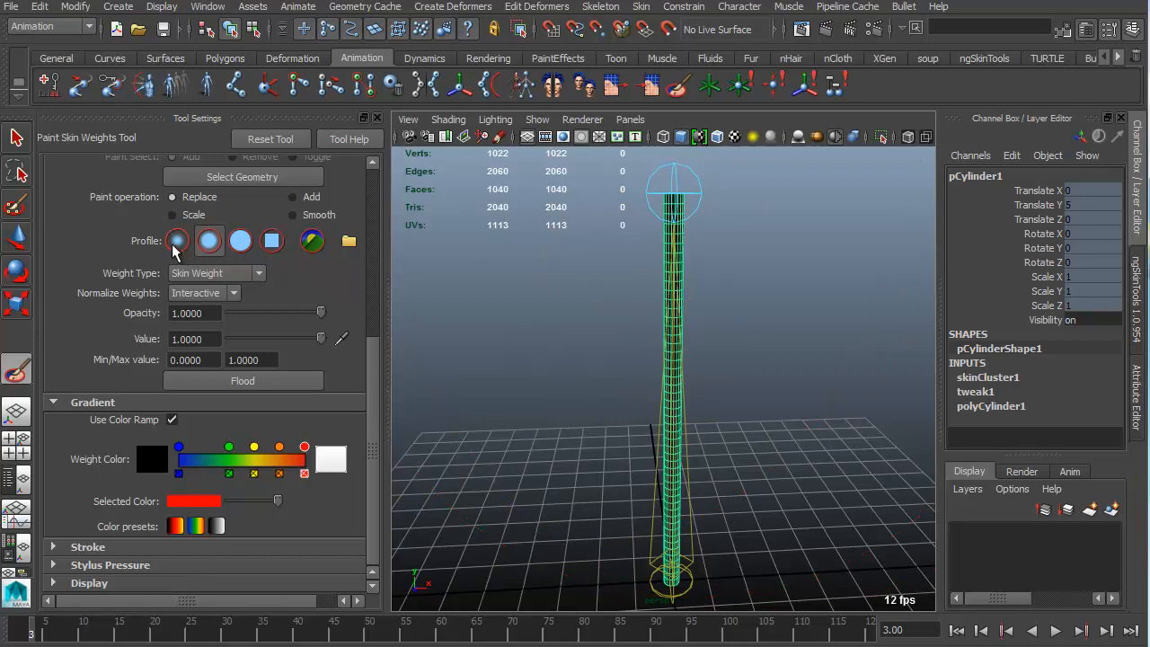
left_click(108, 580)
scroll(134, 533, "down", 5)
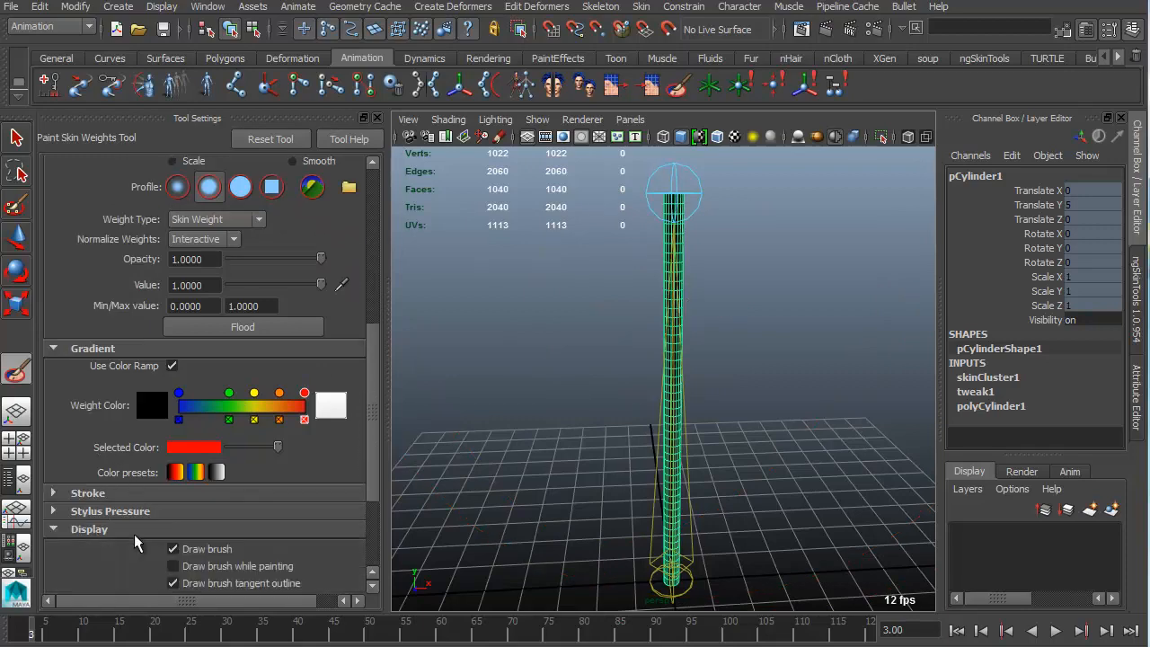
left_click(209, 465)
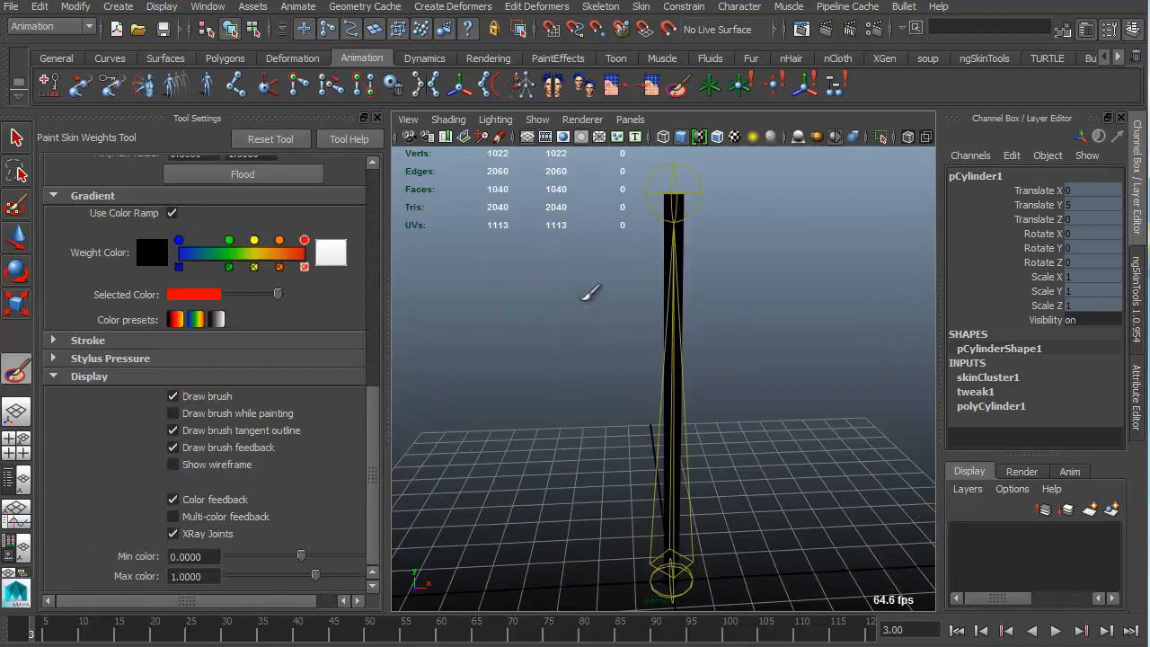
Paint joint2's skin weight around the upper end of the cylinder in Replace mode with a value of 1.
right_click_drag(659, 213, 753, 184, "alt")
middle_click_drag(696, 204, 640, 338, "alt")
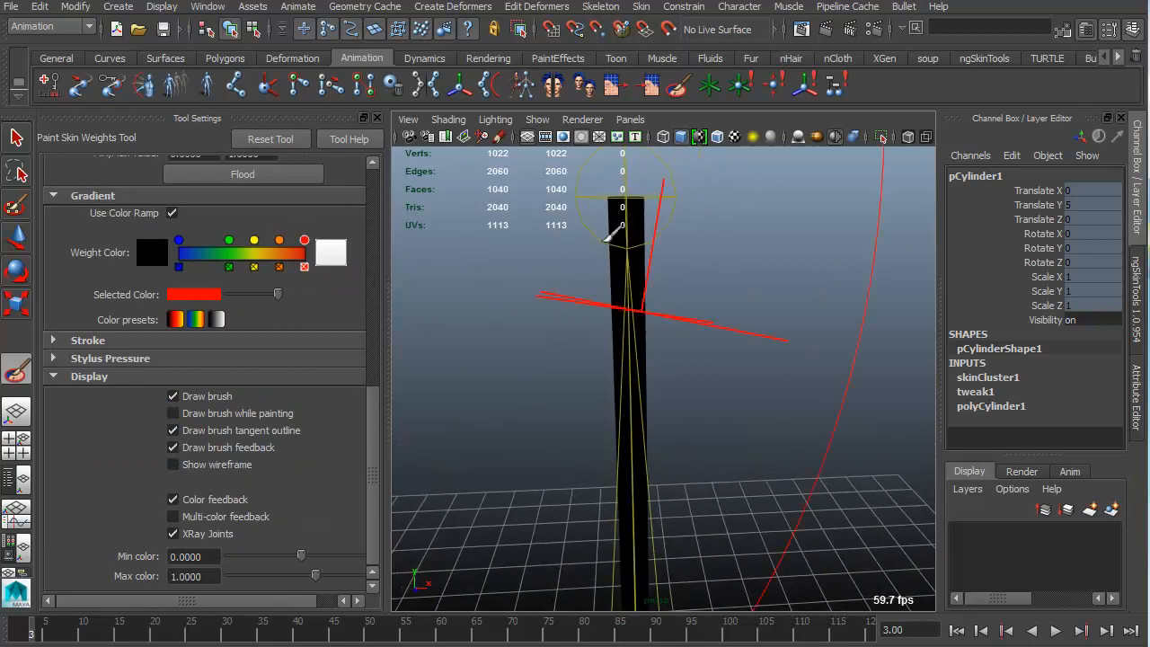
middle_click_drag(612, 236, 621, 346, "alt")
right_click_drag(559, 353, 674, 314, "alt")
left_click(622, 287)
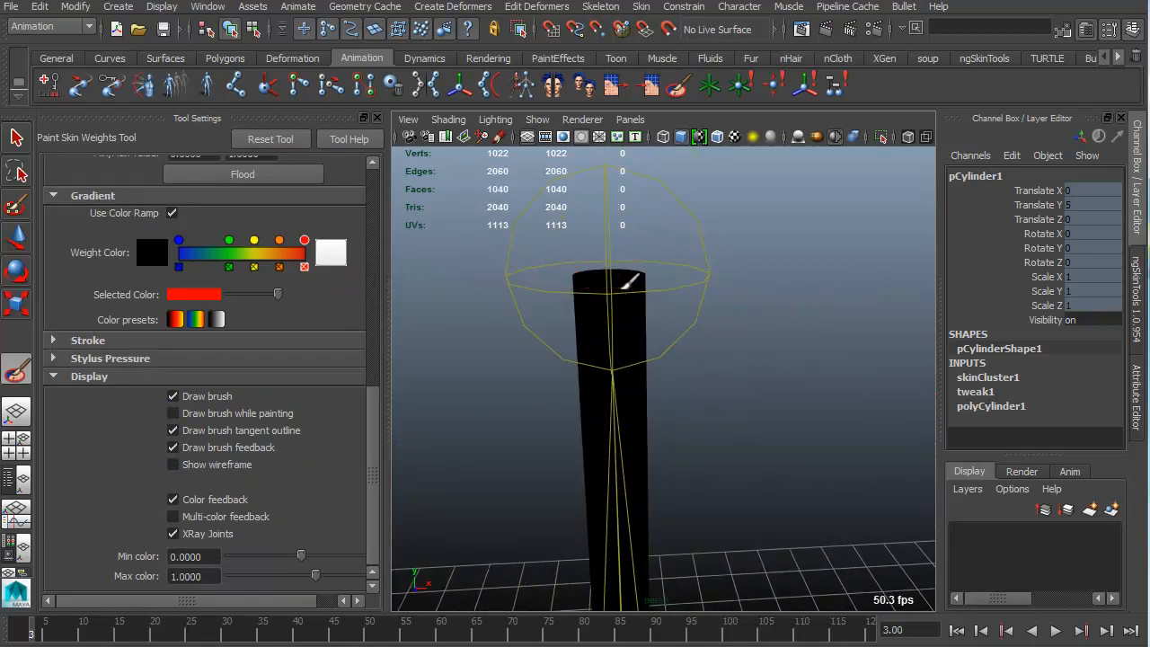
mouse_move(626, 287)
left_mouse_down("alt")
mouse_move(721, 292)
mouse_move(727, 278)
mouse_move(714, 271)
mouse_move(719, 282)
mouse_move(779, 281)
mouse_move(768, 319)
left_mouse_up("alt")
left_click(741, 273)
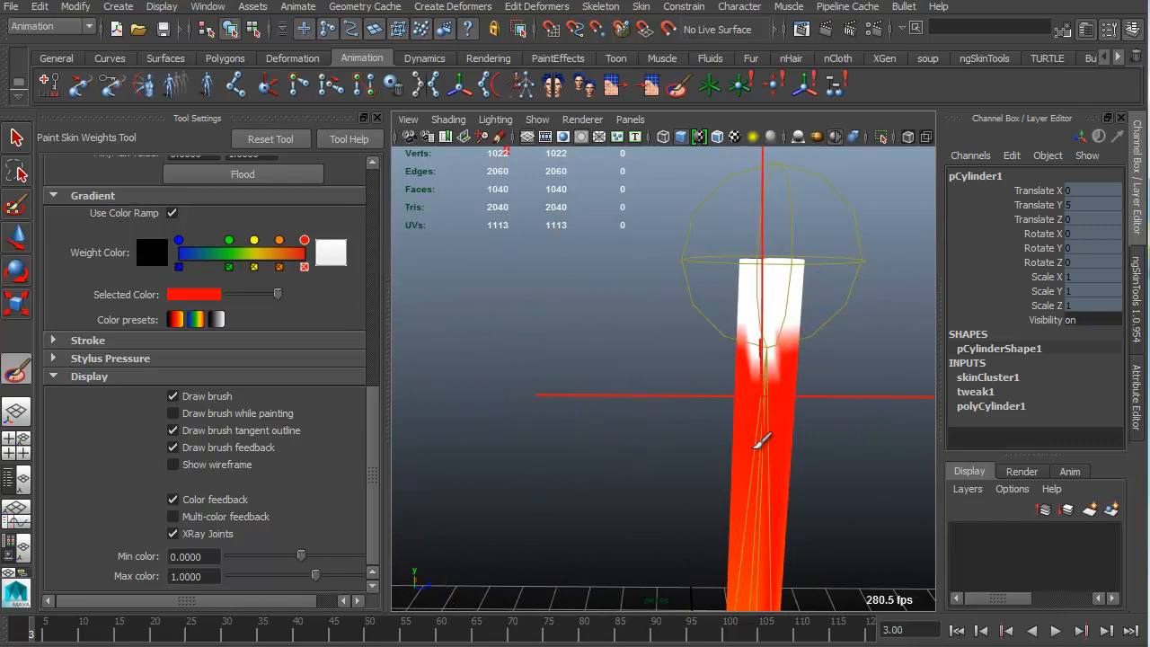
Examine the weight colours along the cylinder's length from several sides.
mouse_move(760, 437)
left_mouse_down("alt")
mouse_move(667, 200)
mouse_move(693, 461)
mouse_move(688, 274)
left_mouse_up("alt")
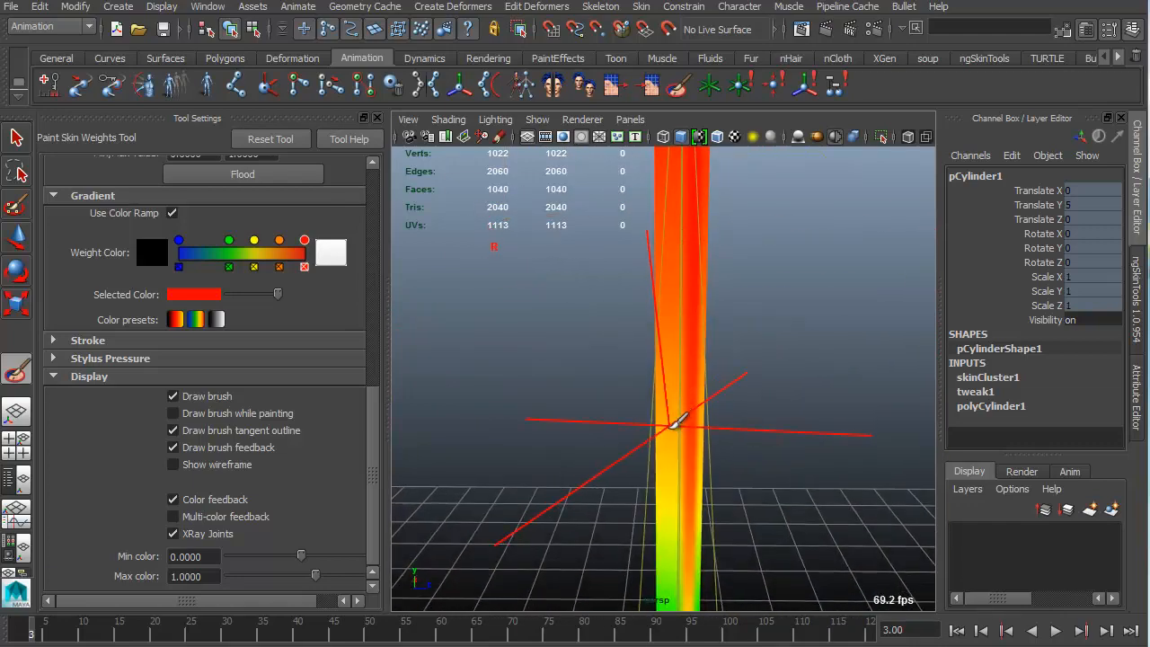
left_click_drag(675, 423, 570, 417, "alt")
middle_click_drag(661, 346, 627, 343, "alt")
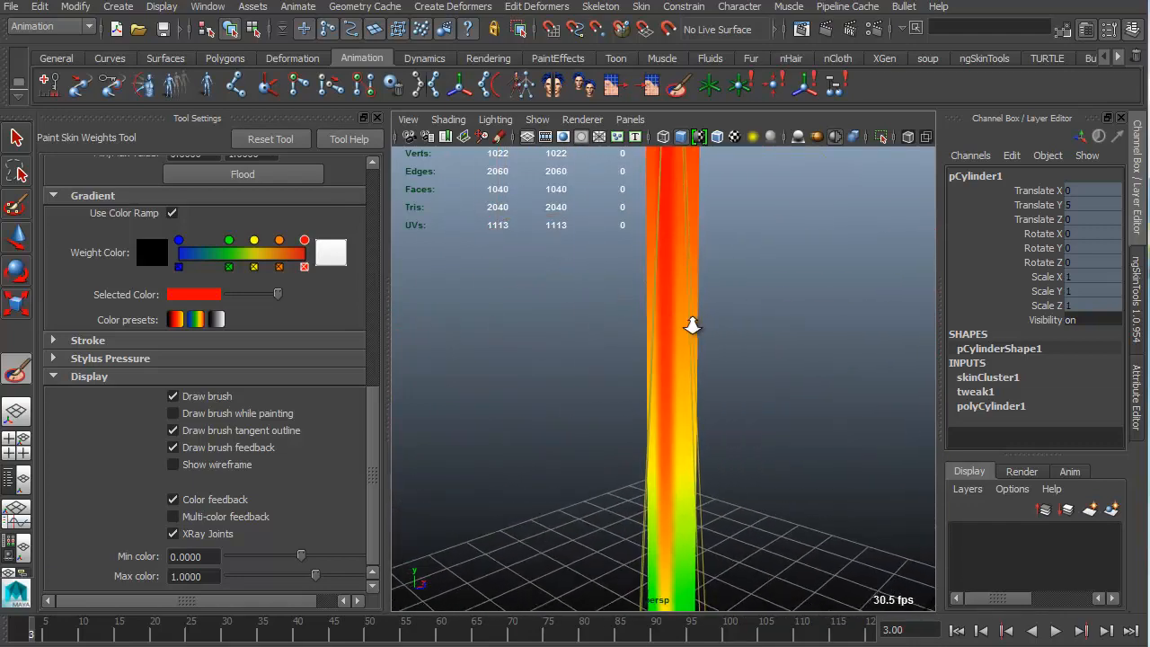
right_click_drag(692, 326, 596, 320, "alt")
left_click_drag(695, 326, 684, 266, "alt")
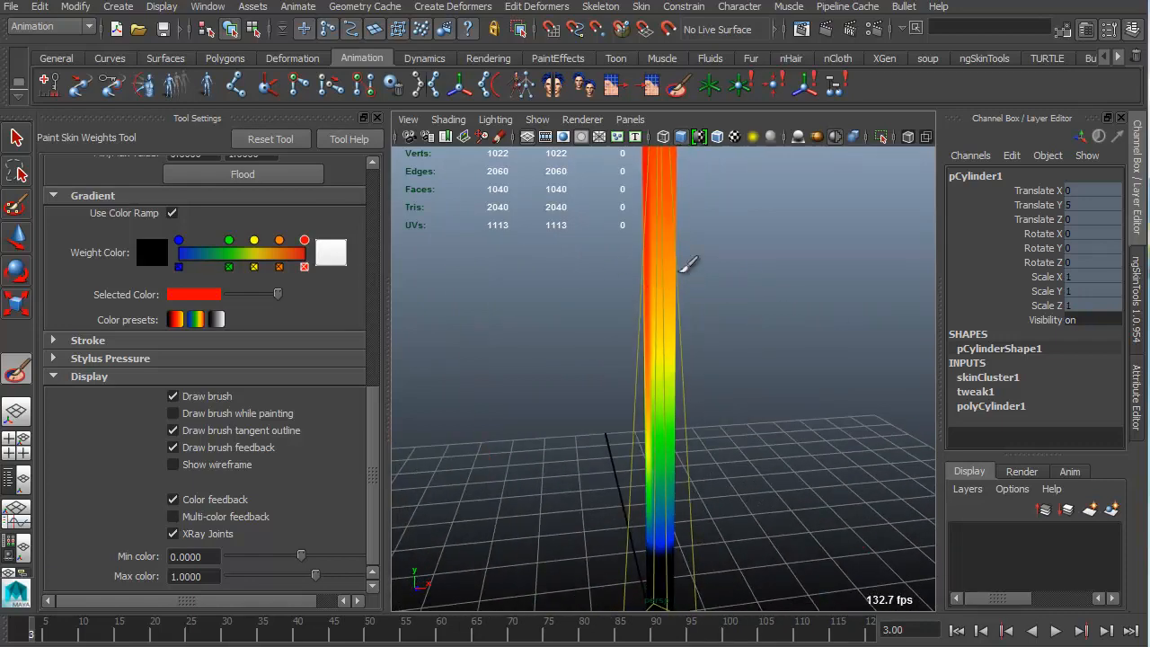
mouse_move(663, 291)
middle_mouse_down("alt")
mouse_move(642, 383)
mouse_move(636, 530)
middle_mouse_up("alt")
left_click_drag(640, 323, 693, 296, "alt")
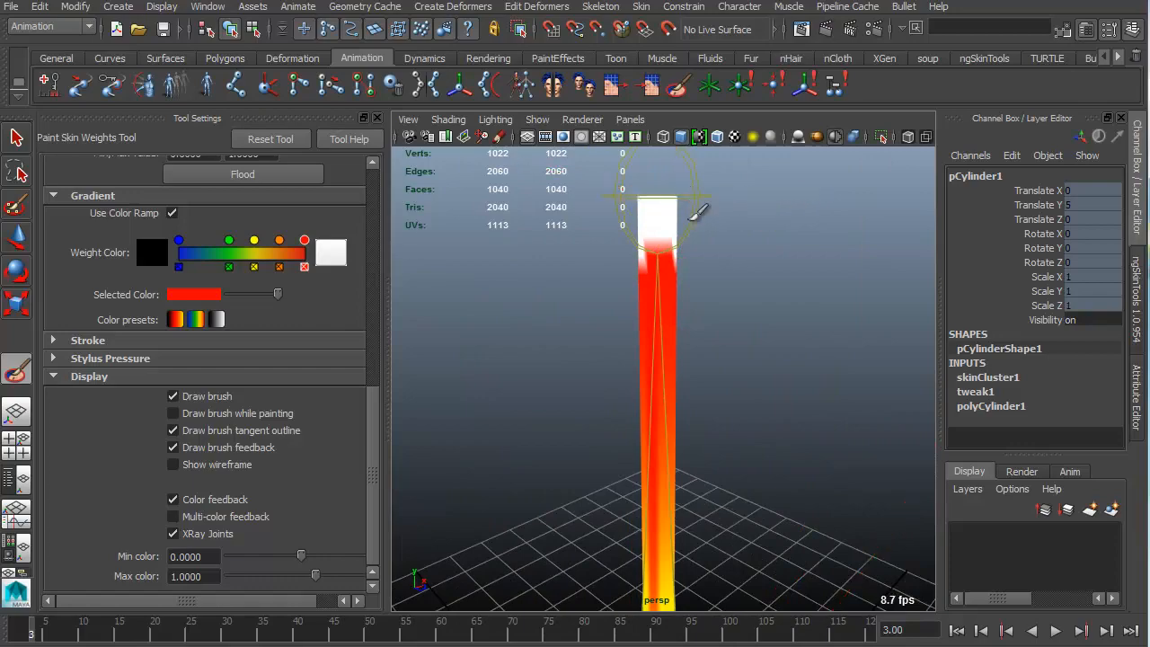
Try painting skin weights along one side of the cylinder and undo the strokes.
mouse_move(693, 206)
left_mouse_down("alt")
mouse_move(571, 227)
mouse_move(650, 249)
mouse_move(670, 282)
mouse_move(761, 279)
mouse_move(710, 250)
mouse_move(735, 282)
left_mouse_up("alt")
right_click_drag(735, 282, 741, 272, "alt")
left_click(739, 267)
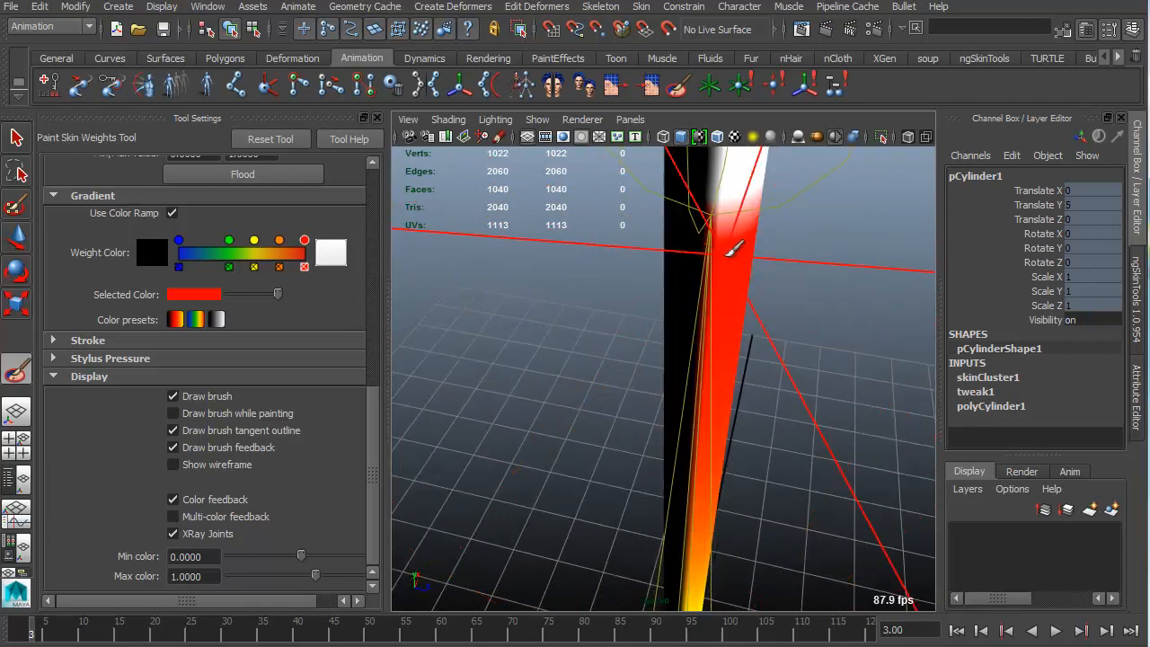
left_click(726, 256)
left_click(726, 254)
left_click_drag(744, 234, 693, 186, "alt")
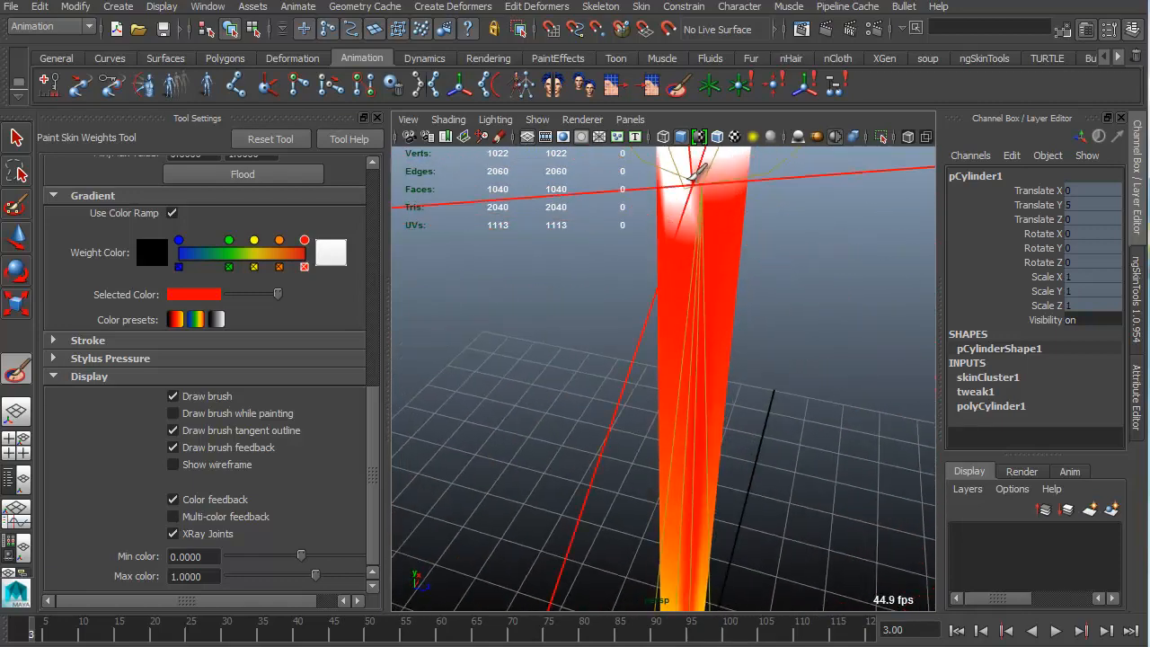
middle_click_drag(714, 391, 703, 298, "alt")
mouse_move(704, 298)
left_mouse_down("alt")
mouse_move(680, 286)
mouse_move(675, 354)
left_mouse_up("alt")
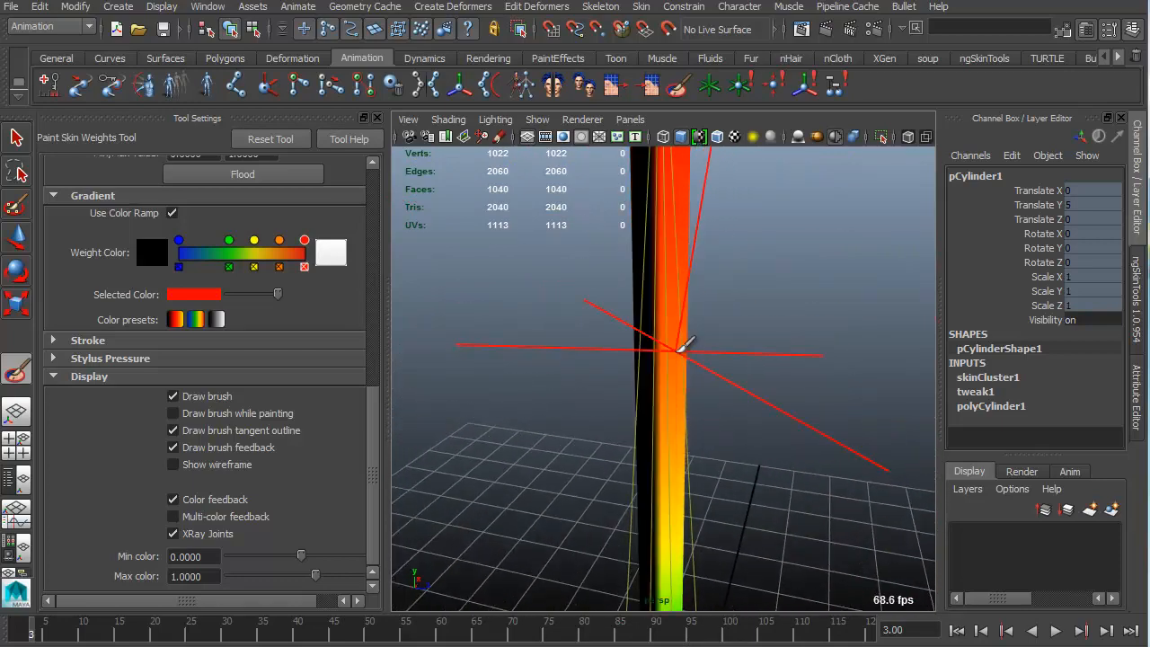
left_click(678, 350)
mouse_move(674, 384)
right_mouse_down("alt")
mouse_move(680, 393)
mouse_move(724, 388)
right_mouse_up("alt")
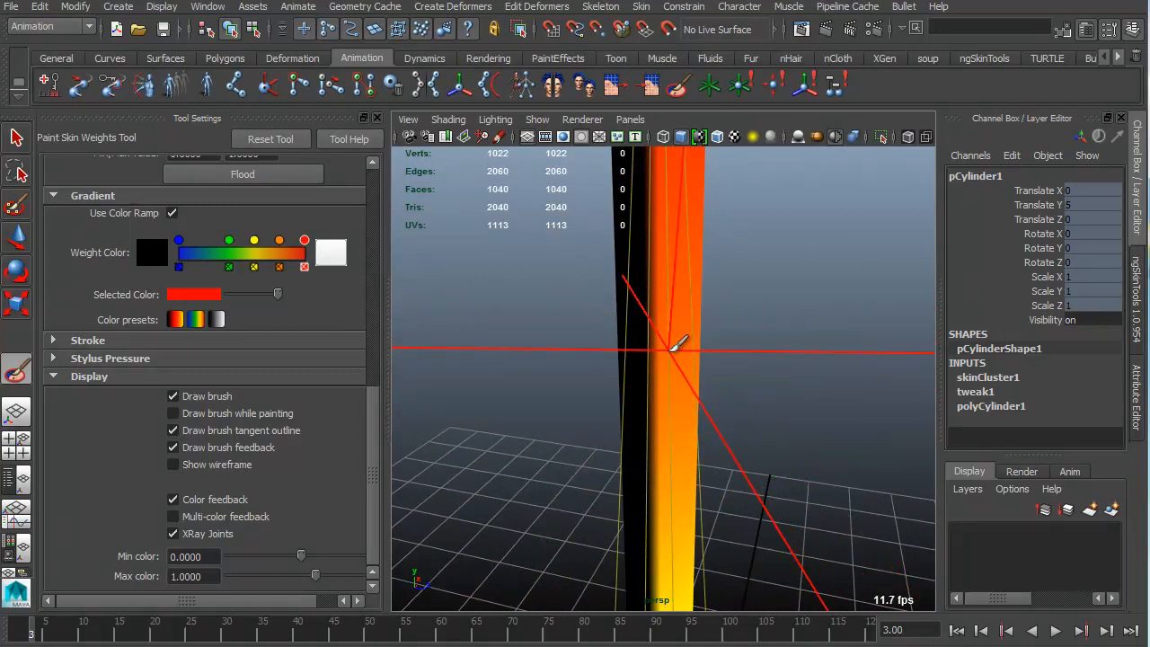
key("ctrl+z")
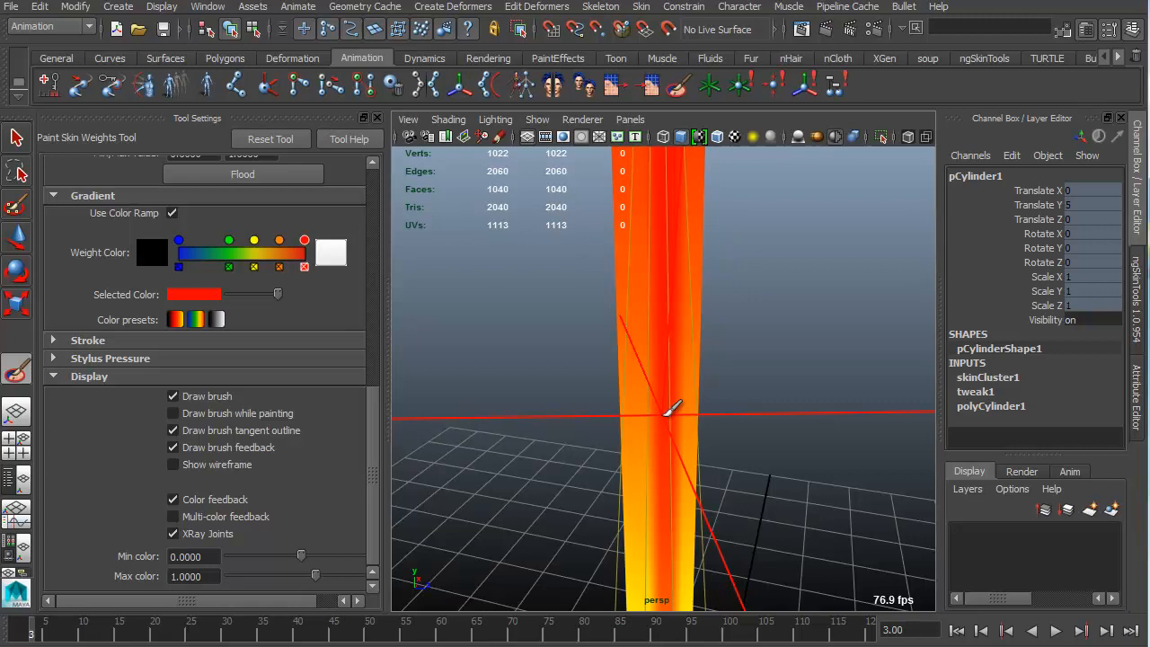
Try painting a narrow vertical strip of weights down another side of the cylinder, and undo both strokes.
right_click_drag(783, 358, 554, 320, "alt")
mouse_move(555, 320)
left_mouse_down("alt")
mouse_move(618, 312)
mouse_move(735, 233)
left_mouse_up("alt")
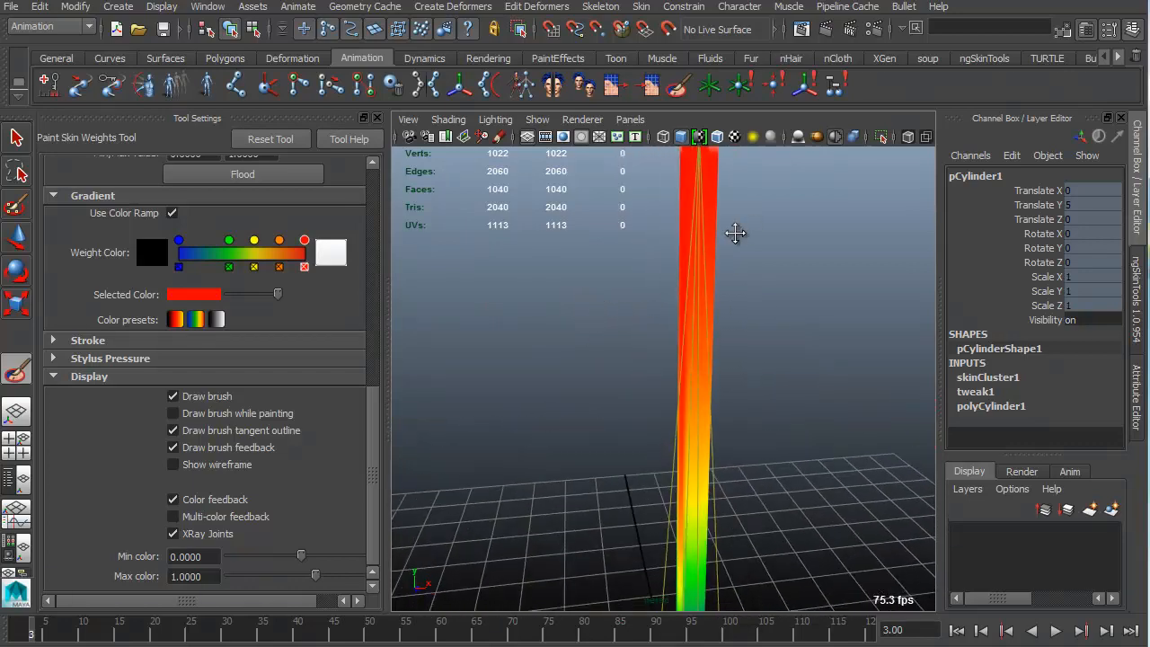
middle_click_drag(735, 233, 676, 430, "alt")
left_click_drag(677, 430, 557, 339, "alt")
right_click_drag(557, 339, 664, 276, "alt")
mouse_move(664, 277)
left_mouse_down("alt")
mouse_move(624, 270)
mouse_move(641, 249)
mouse_move(647, 290)
mouse_move(622, 337)
mouse_move(652, 437)
mouse_move(668, 257)
mouse_move(669, 280)
left_mouse_up("alt")
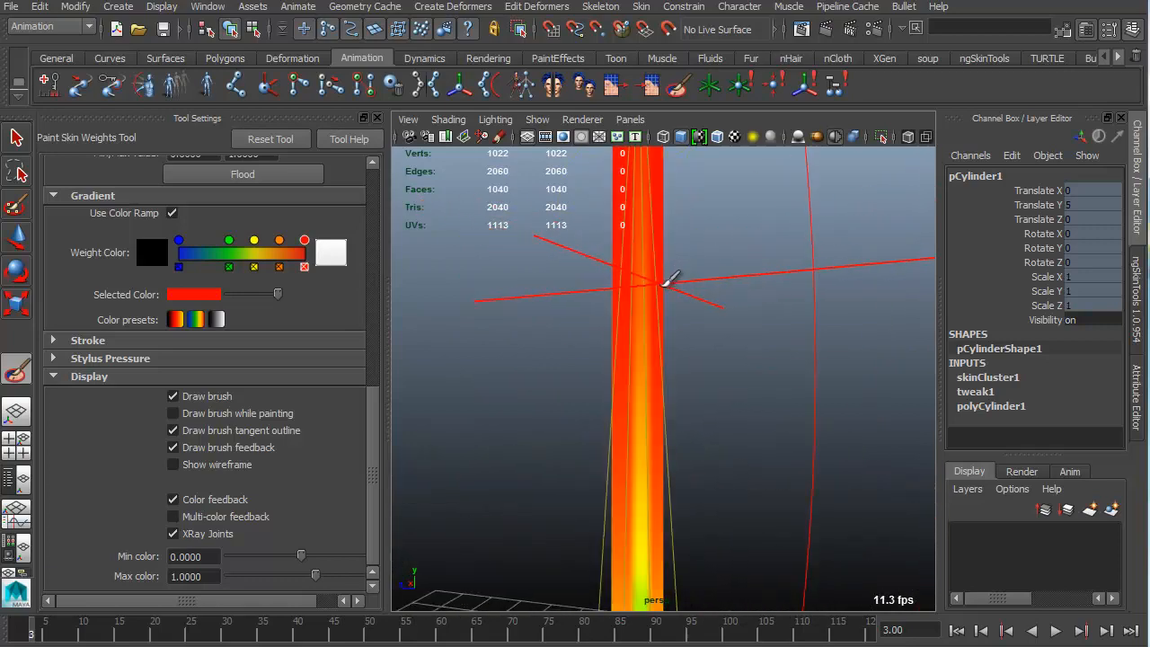
left_click(650, 390)
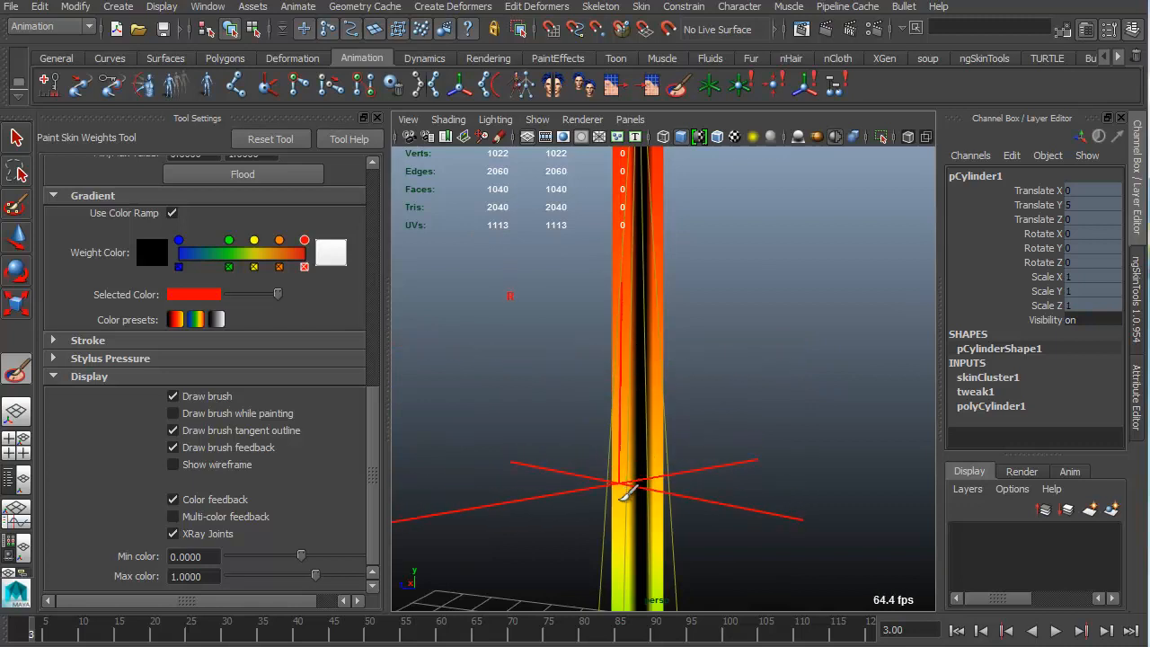
left_click(661, 523)
key("ctrl+z")
key("ctrl+z")
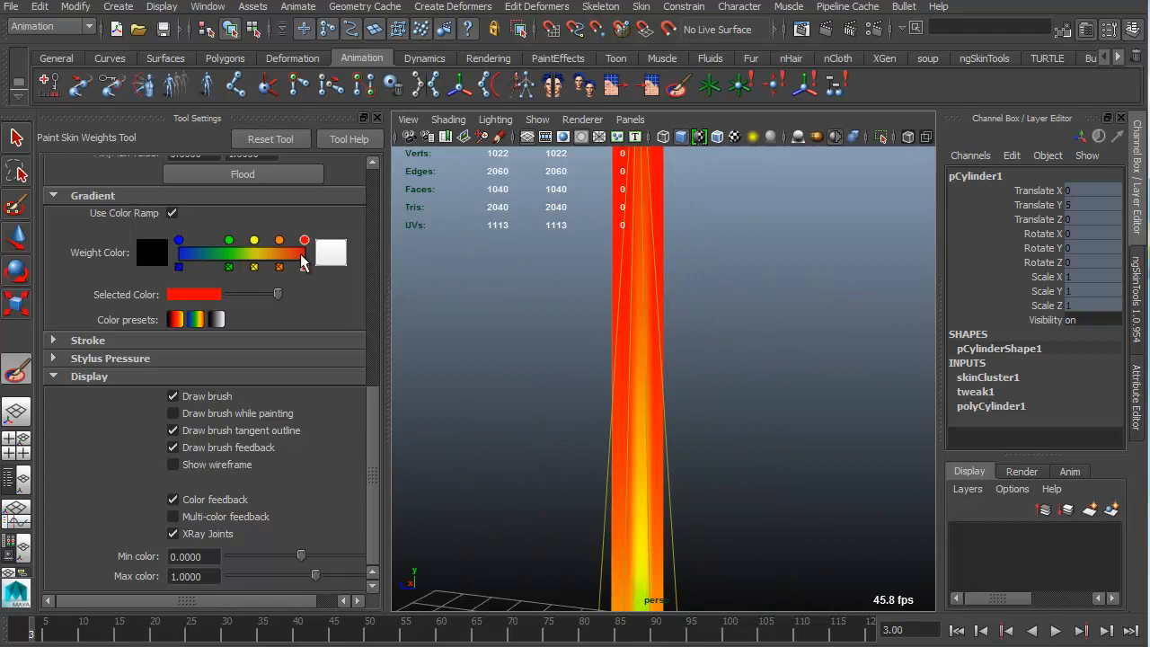
Flood the whole cylinder with a skin weight of 1 for the chosen joint influence.
mouse_move(723, 361)
left_mouse_down("alt")
mouse_move(796, 385)
mouse_move(575, 414)
mouse_move(654, 364)
mouse_move(673, 321)
mouse_move(608, 382)
left_mouse_up("alt")
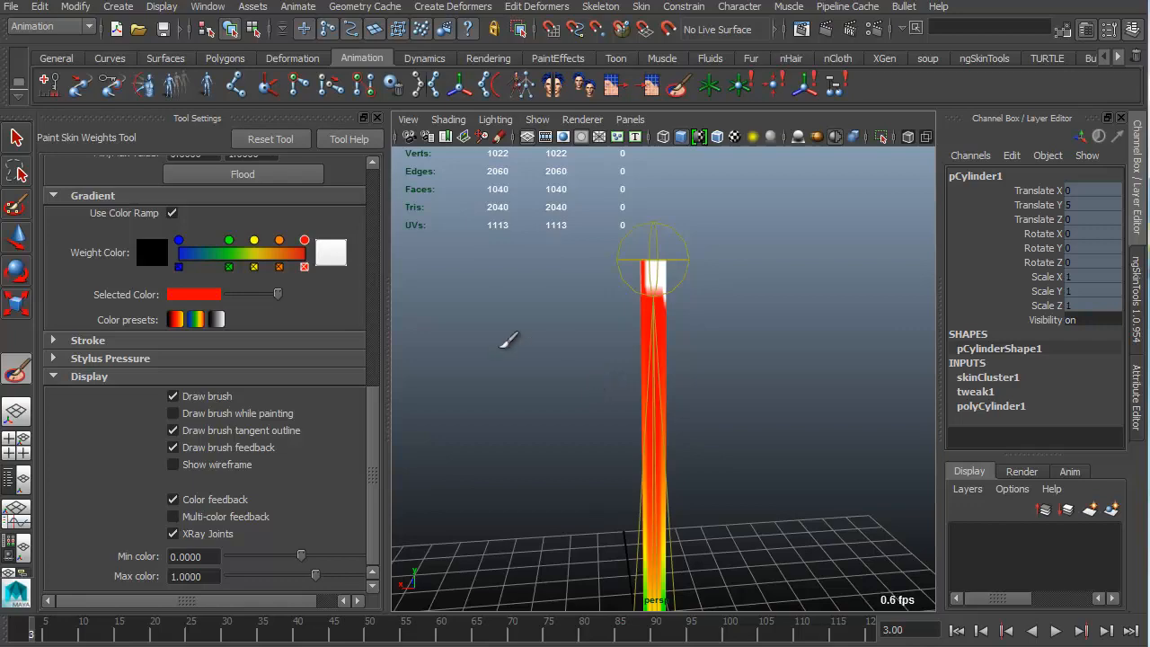
left_click_drag(373, 431, 389, 228)
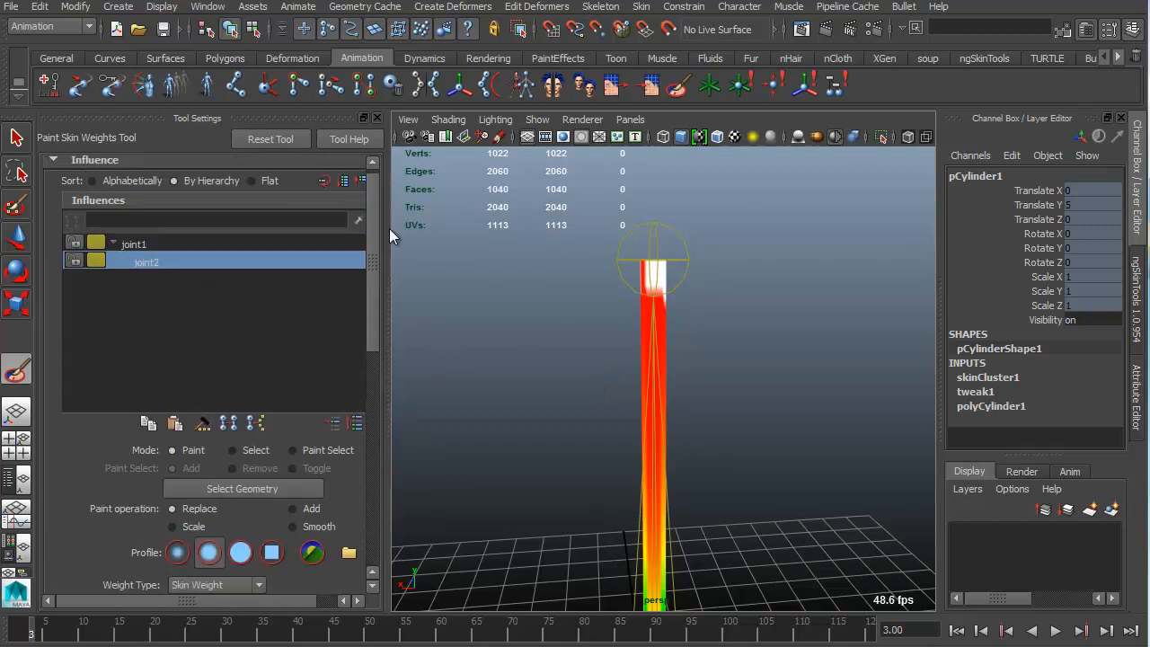
left_click(213, 254)
scroll(322, 398, "down", 4)
left_click(256, 484)
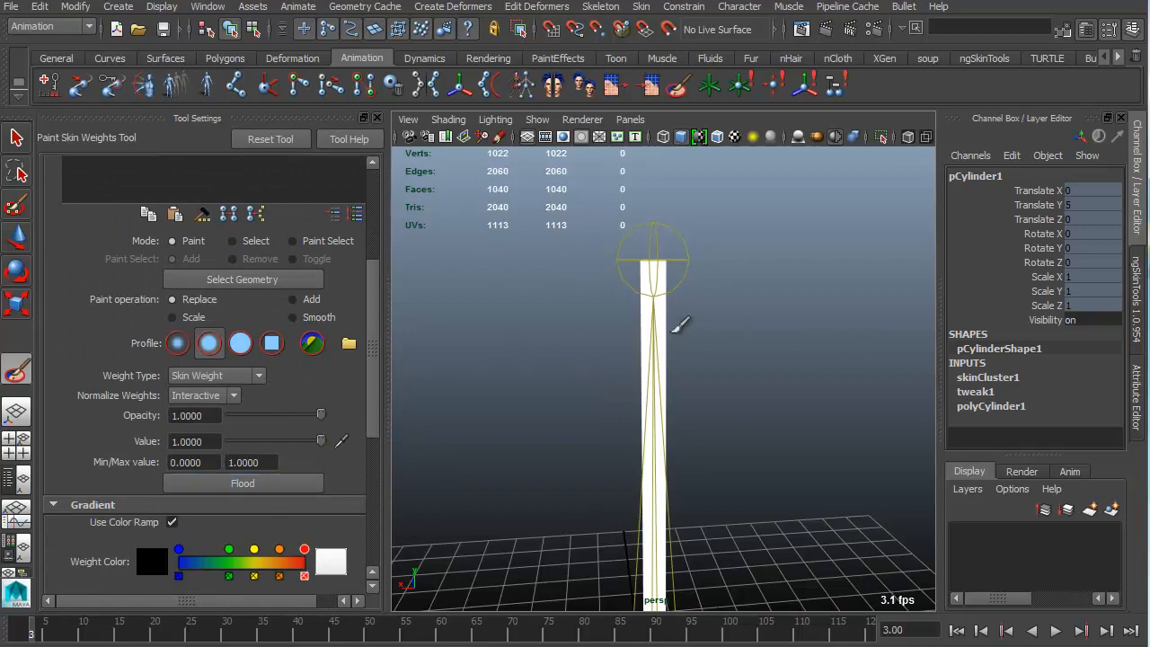
Leave weight painting, select the cylinder's top edge loop, convert it to vertices and clear the selection.
left_click_drag(674, 332, 727, 347, "alt")
right_click_drag(728, 347, 672, 331, "alt")
left_click_drag(672, 332, 699, 333, "alt")
key("q")
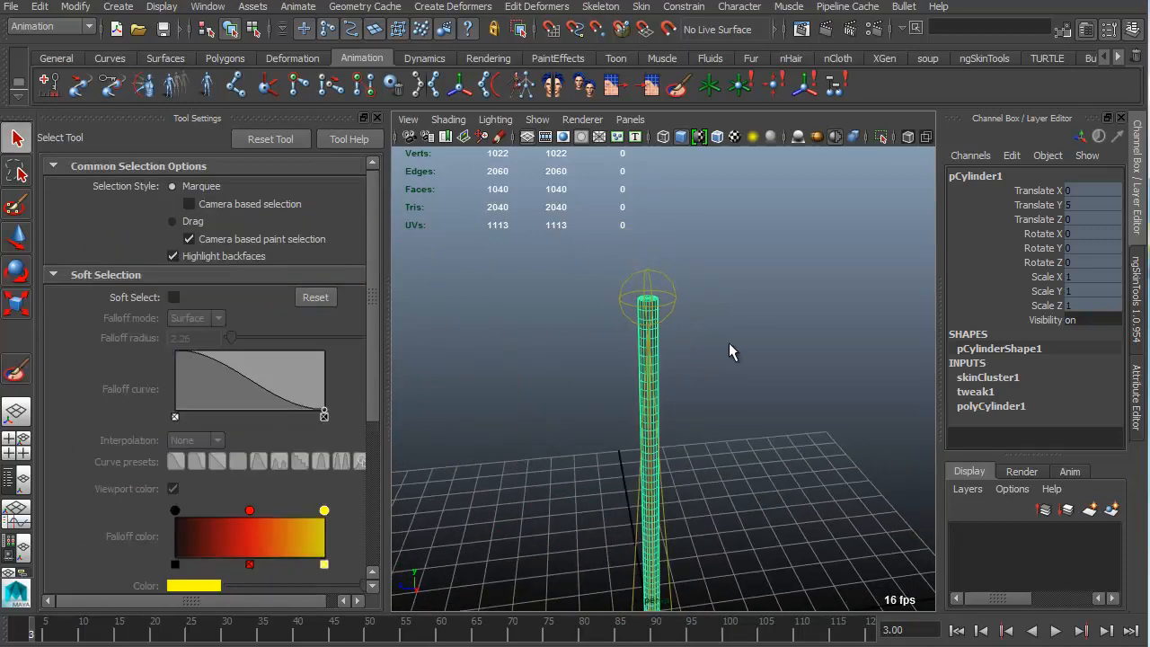
left_click_drag(613, 329, 701, 301, "alt")
right_click_drag(701, 301, 754, 306, "alt")
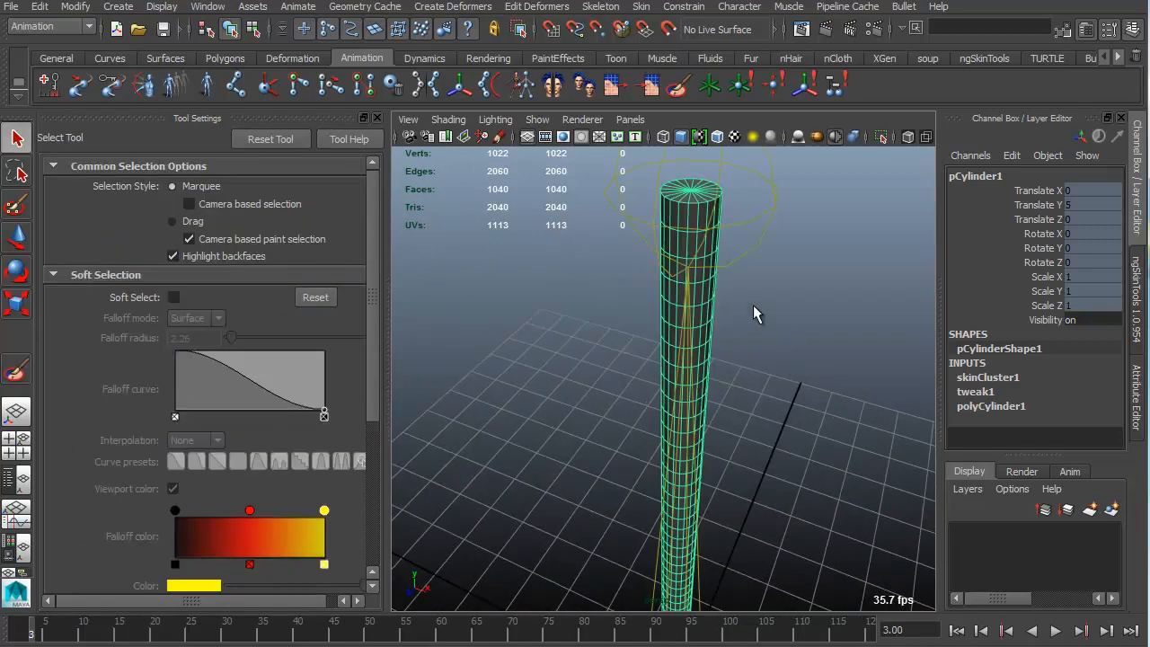
left_click_drag(754, 306, 773, 373, "alt")
right_click_drag(773, 373, 770, 313)
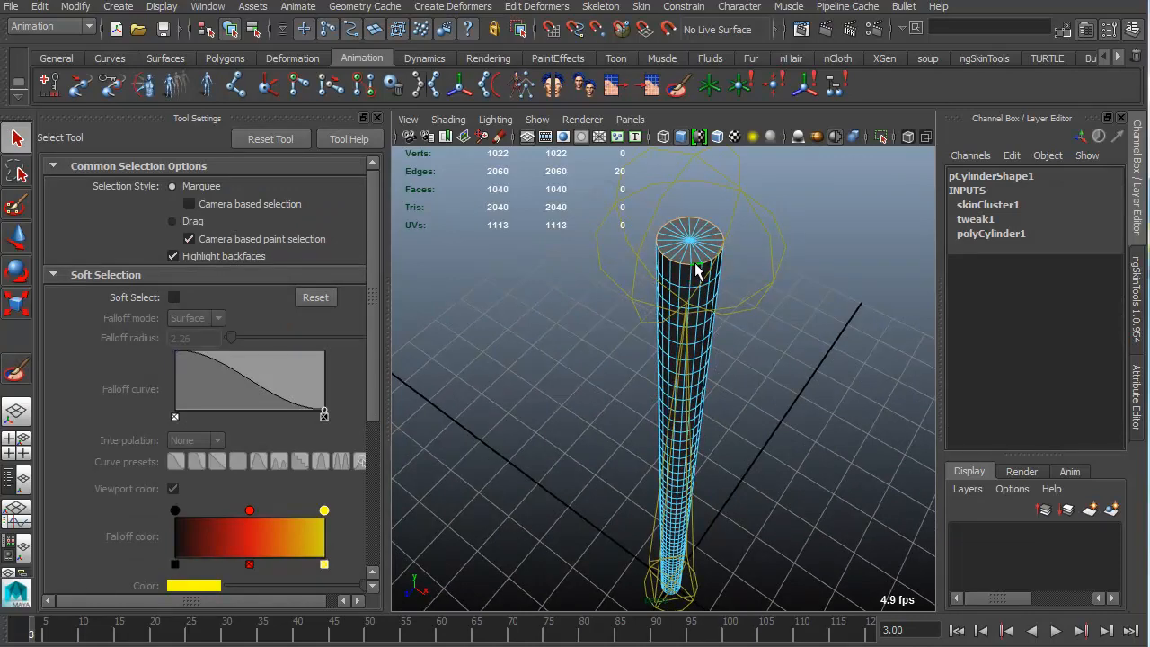
left_click_drag(771, 371, 835, 379, "alt")
right_click_drag(835, 378, 735, 383, "ctrl")
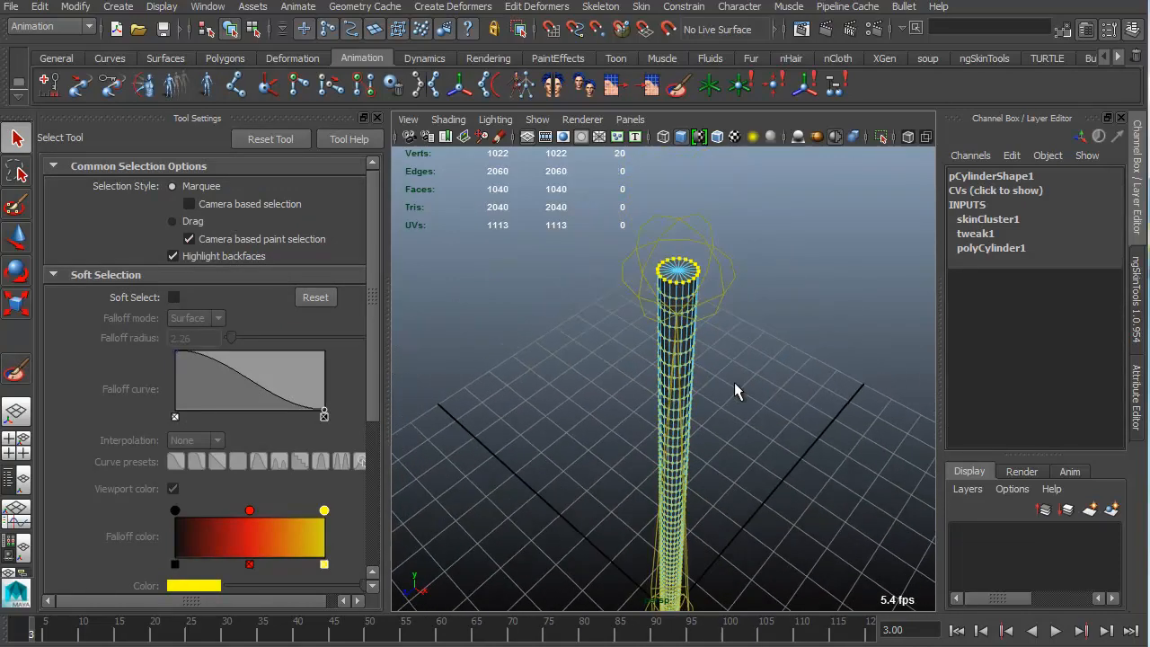
left_click_drag(769, 399, 773, 386, "alt")
left_click(773, 385)
Repeat the conversion of the cylinder's top edge loop to a vertex selection, and deselect the vertices.
right_click_drag(688, 271, 683, 264)
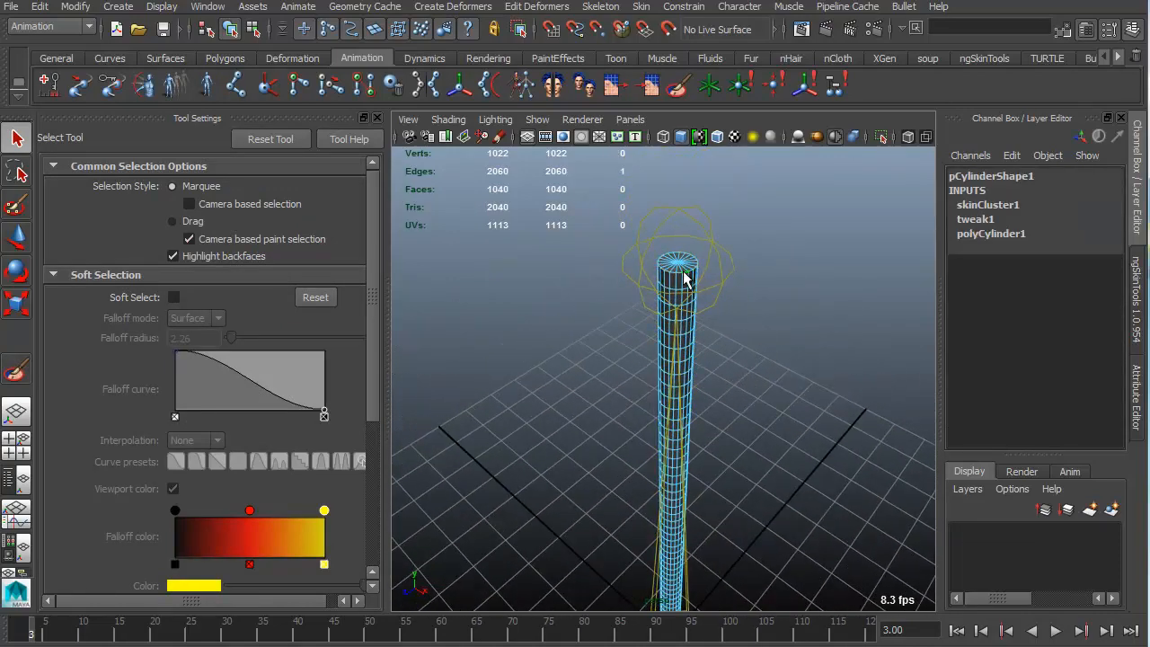
double_click(683, 270)
right_click_drag(863, 346, 813, 352, "ctrl")
left_click(813, 352)
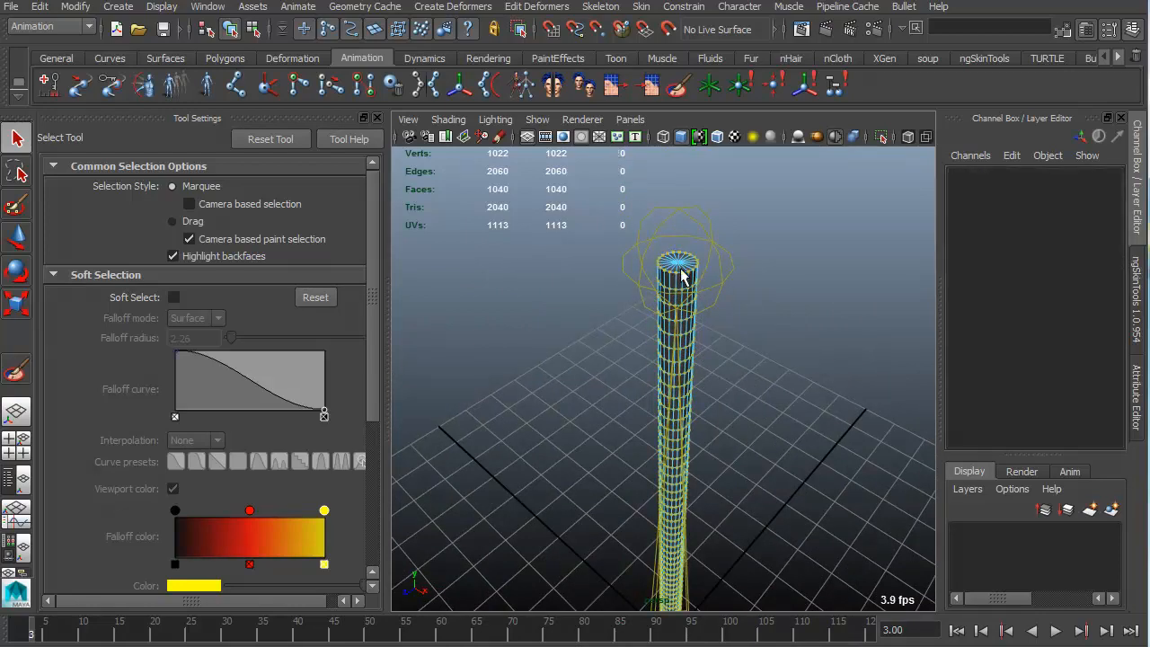
Select the centre vertex of the cylinder's top cap and grow the selection down through the uppermost rings.
right_click_drag(681, 271, 800, 292, "alt")
middle_click_drag(800, 292, 764, 405, "alt")
left_click(662, 299)
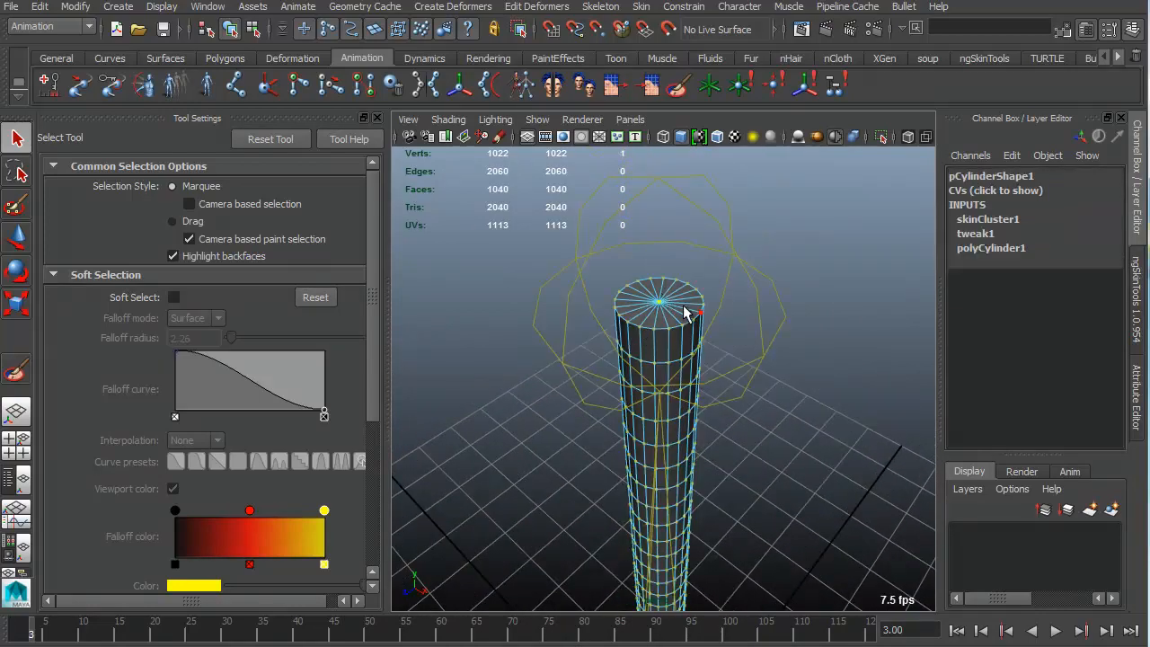
left_click_drag(826, 355, 800, 368, "alt")
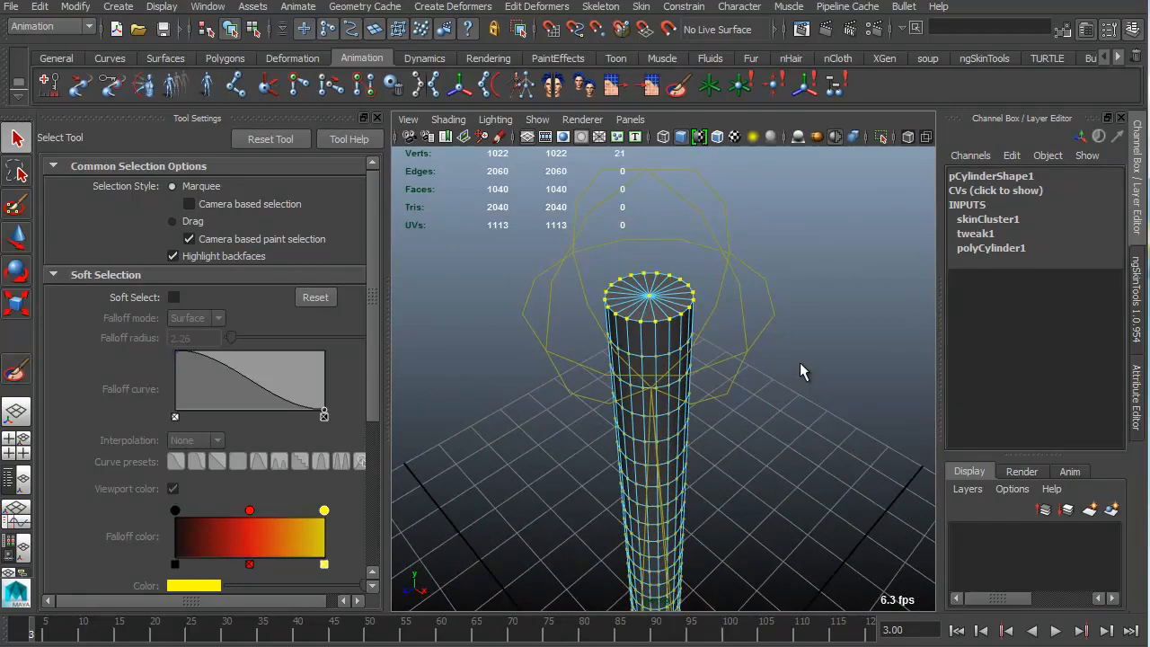
key("shift+period")
key("shift+period")
key("shift+period")
key("shift+period")
left_click_drag(823, 437, 719, 358, "alt")
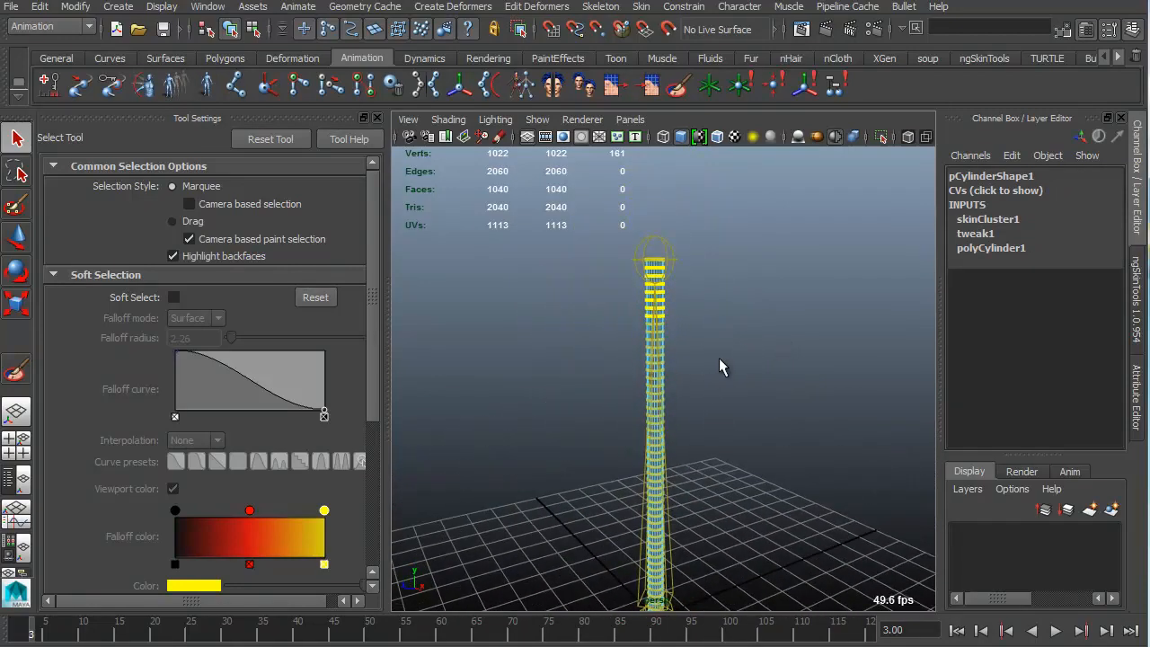
Keep growing the vertex selection ring by ring until it covers about the upper half of the cylinder.
key("shift+period")
key("shift+period")
key("shift+period")
key("shift+period")
key("shift+period")
key("shift+period")
key("shift+period")
key("shift+period")
key("shift+period")
key("shift+period")
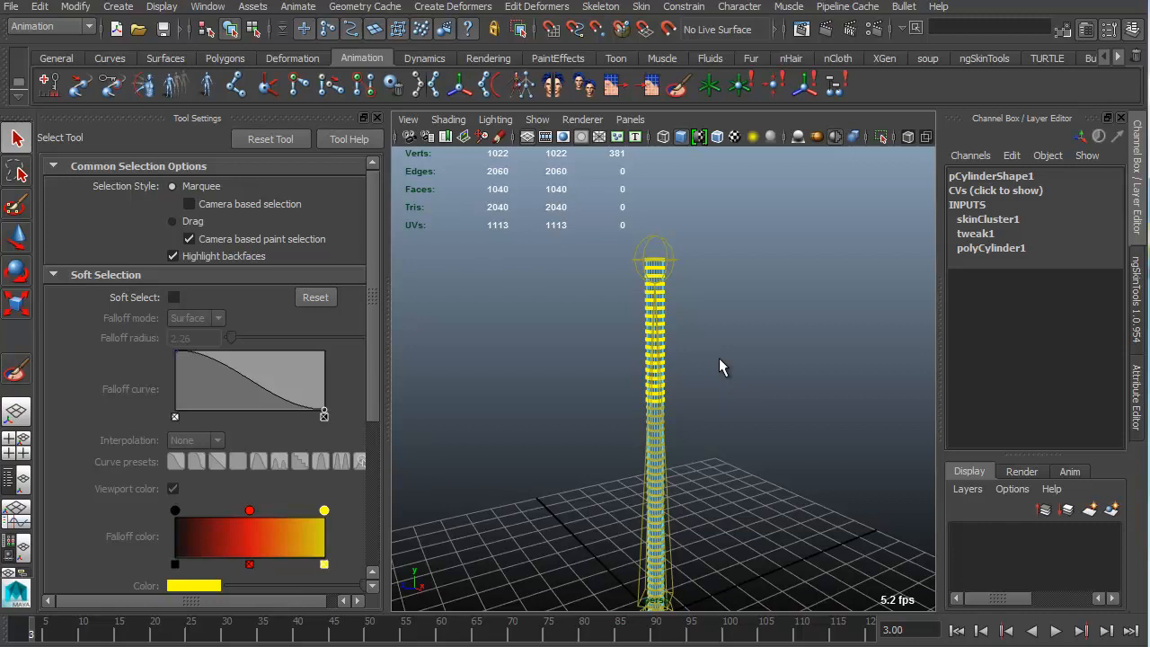
key("greater")
key("greater")
key("greater")
key("greater")
key("greater")
key("greater")
key("greater")
key("greater")
Open Paint Skin Weights, choose the joint2 influence and flood the selected vertices with Replace at value 1.
left_click(14, 373)
scroll(275, 203, "up", 2)
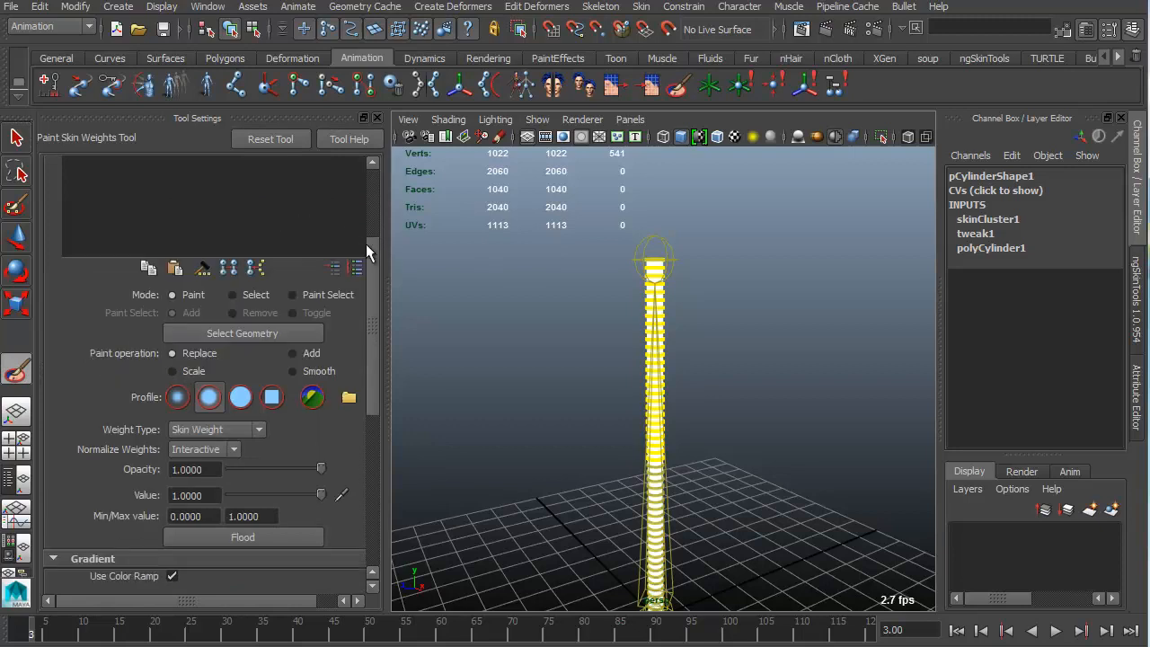
left_click_drag(366, 243, 371, 177)
left_click(146, 269)
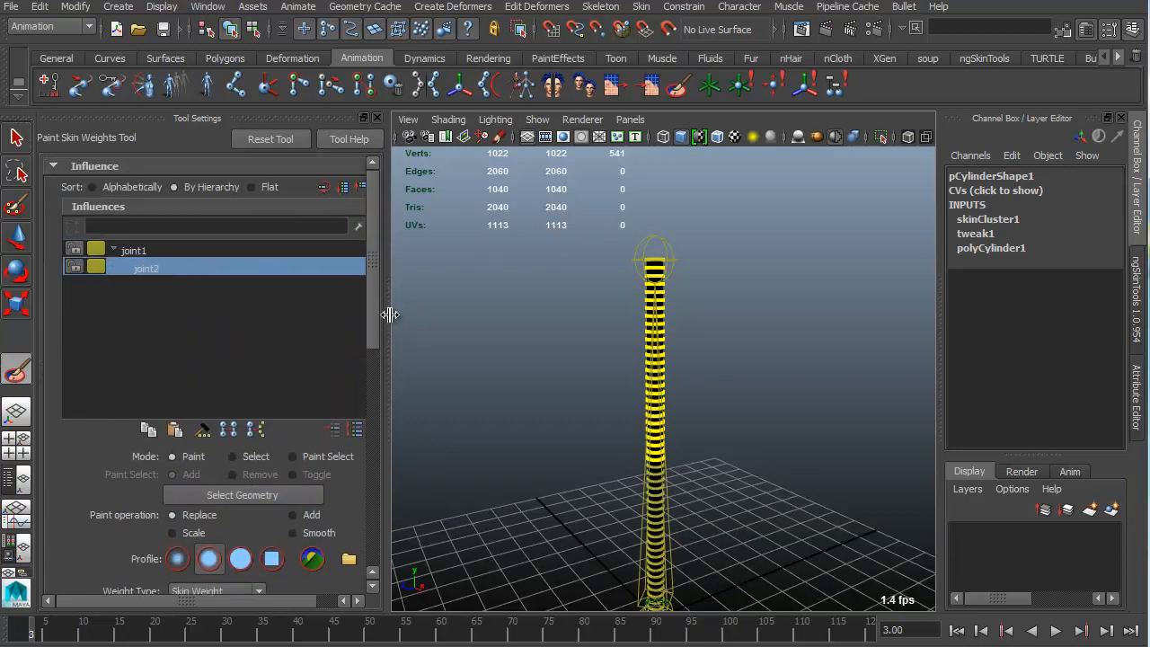
left_click_drag(373, 323, 372, 414)
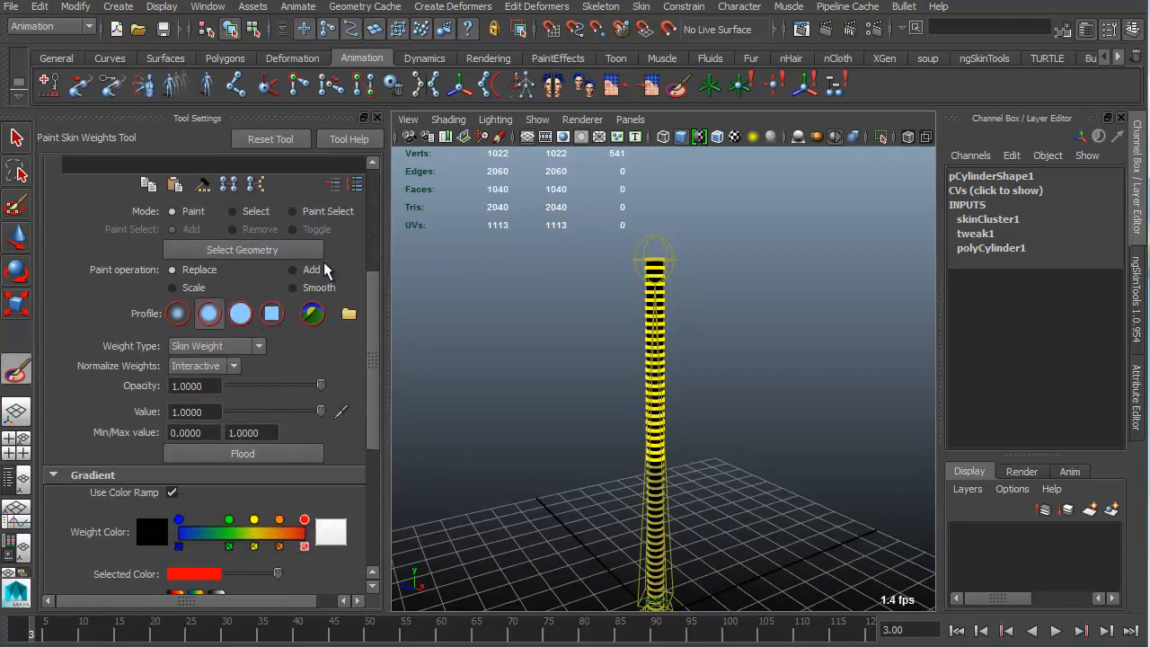
left_click(249, 452)
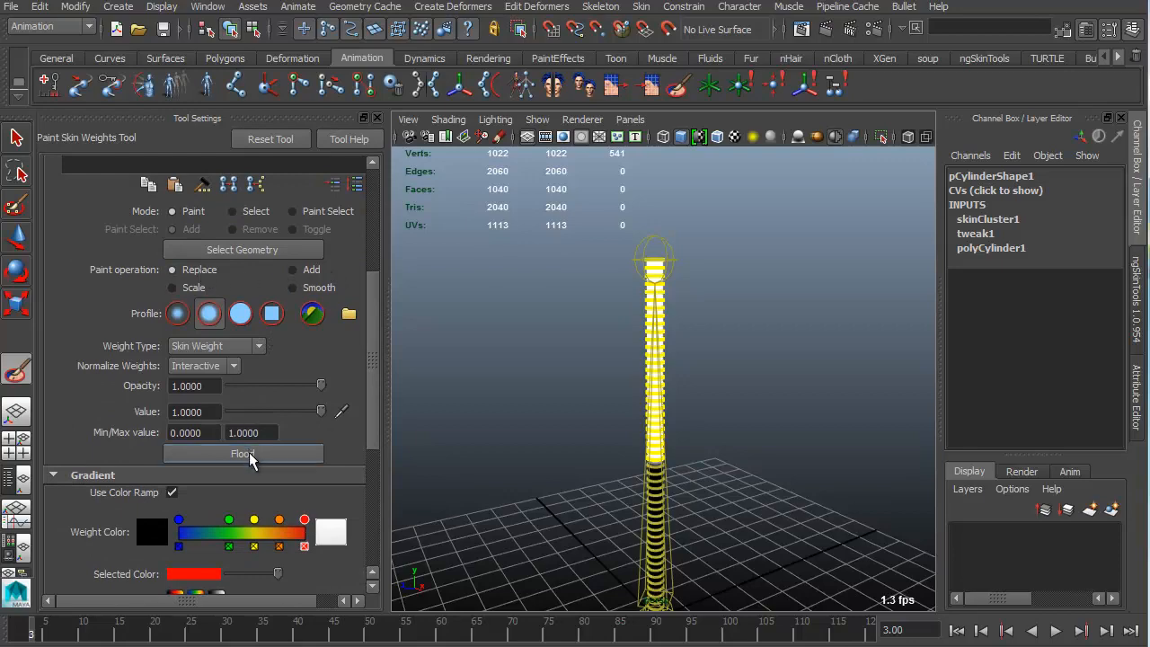
Extend the vertex selection a few rings past the weight border, switch the paint operation to Smooth and flood it repeatedly.
mouse_move(806, 360)
left_mouse_down("alt")
mouse_move(752, 384)
mouse_move(693, 317)
mouse_move(582, 298)
left_mouse_up("alt")
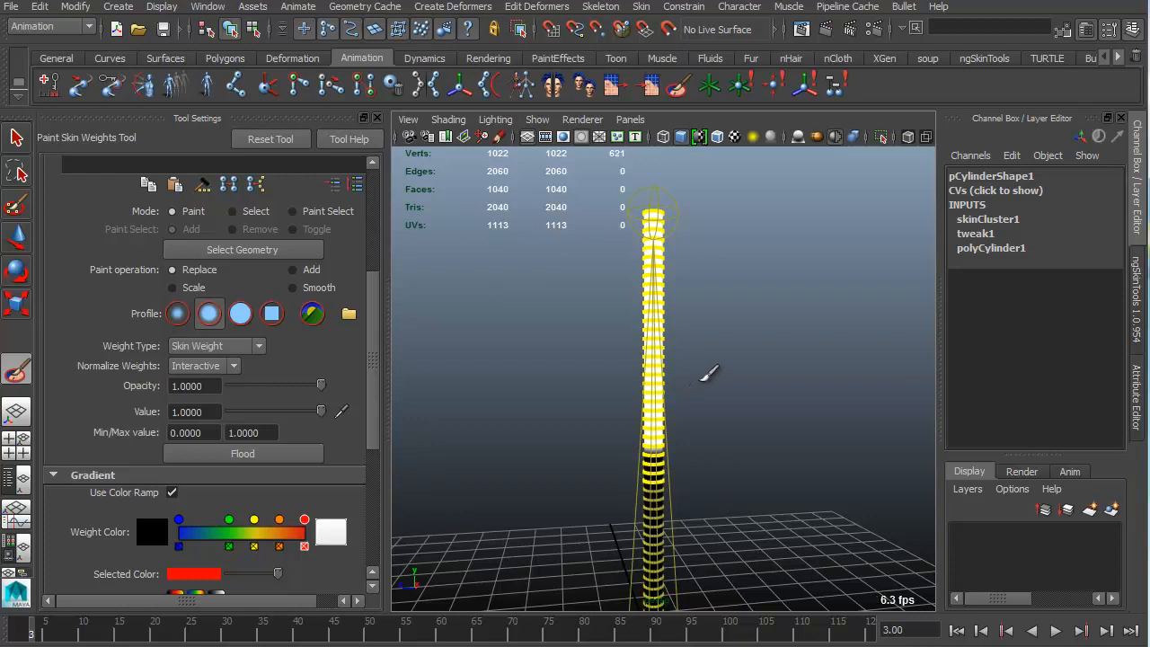
left_click(327, 287)
left_click(271, 451)
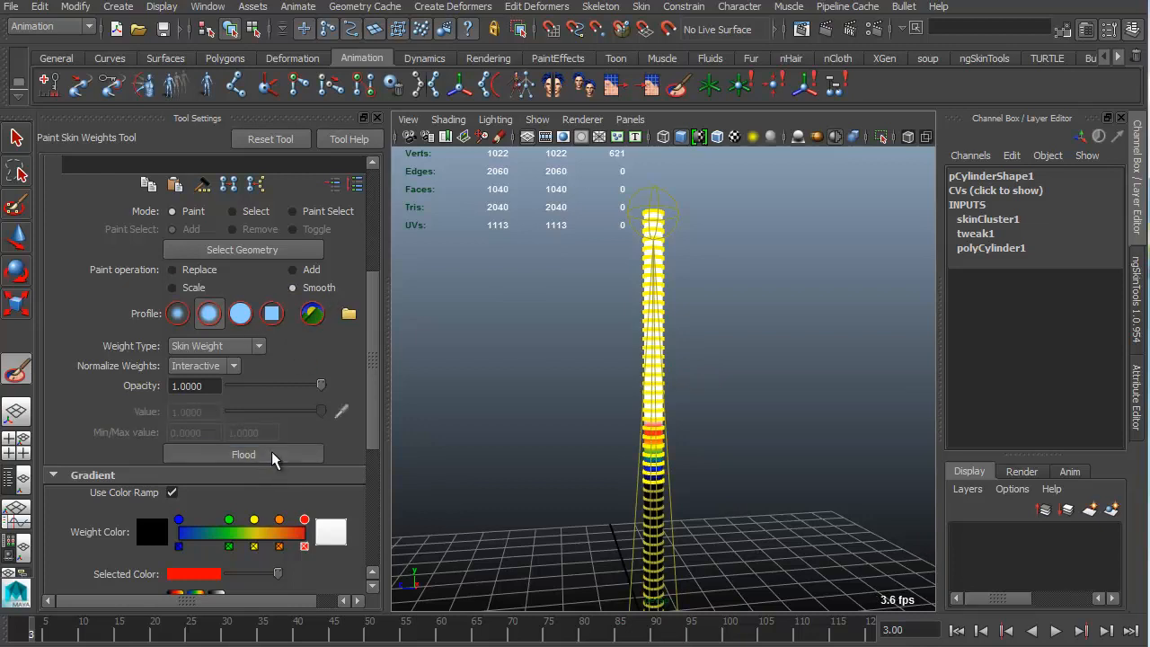
left_click(272, 451)
left_click(272, 451)
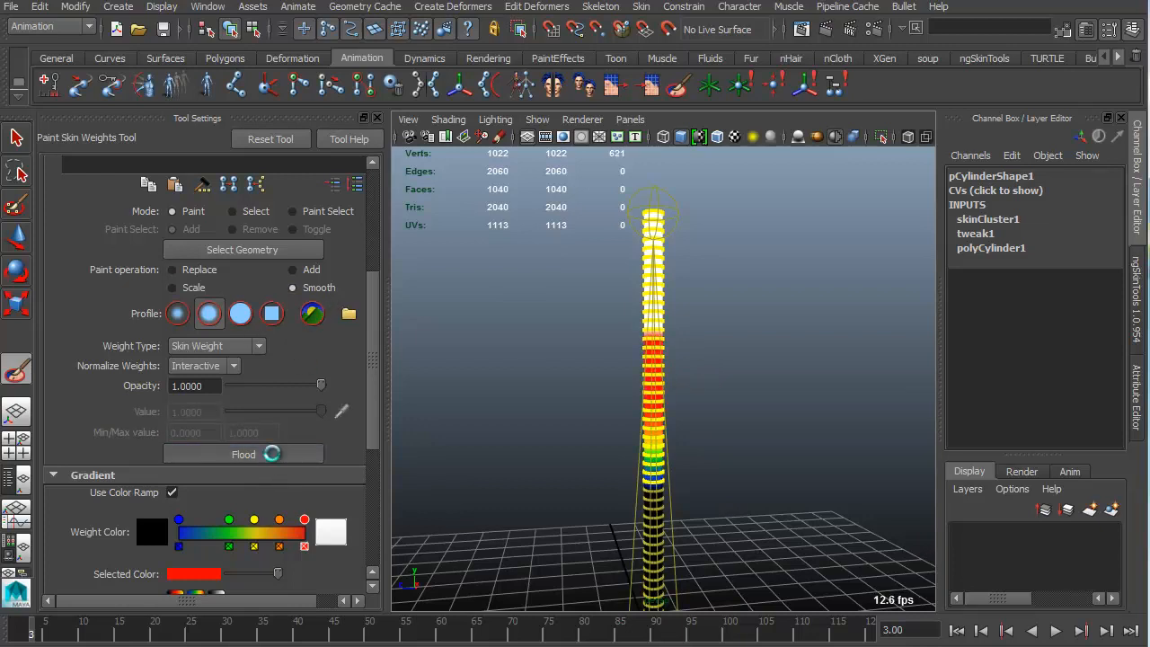
left_click(271, 452)
left_click(272, 451)
left_click(271, 452)
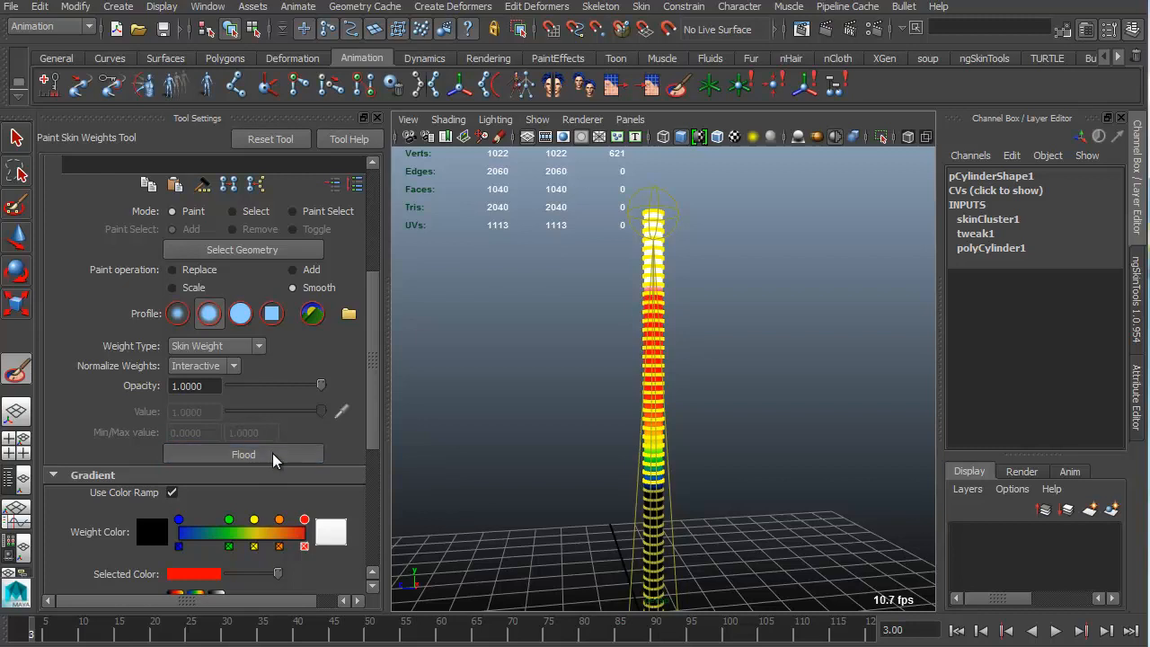
left_click(270, 454)
left_click(269, 454)
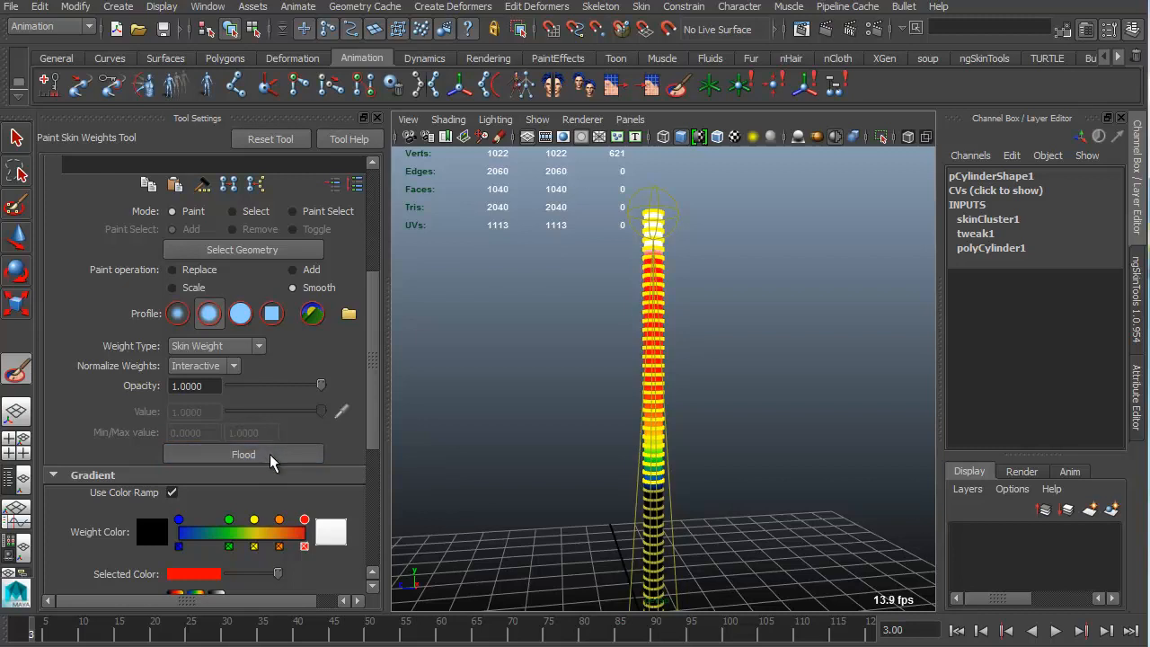
left_click(270, 454)
left_click(270, 453)
left_click(269, 454)
left_click(270, 453)
left_click(270, 453)
left_click(270, 453)
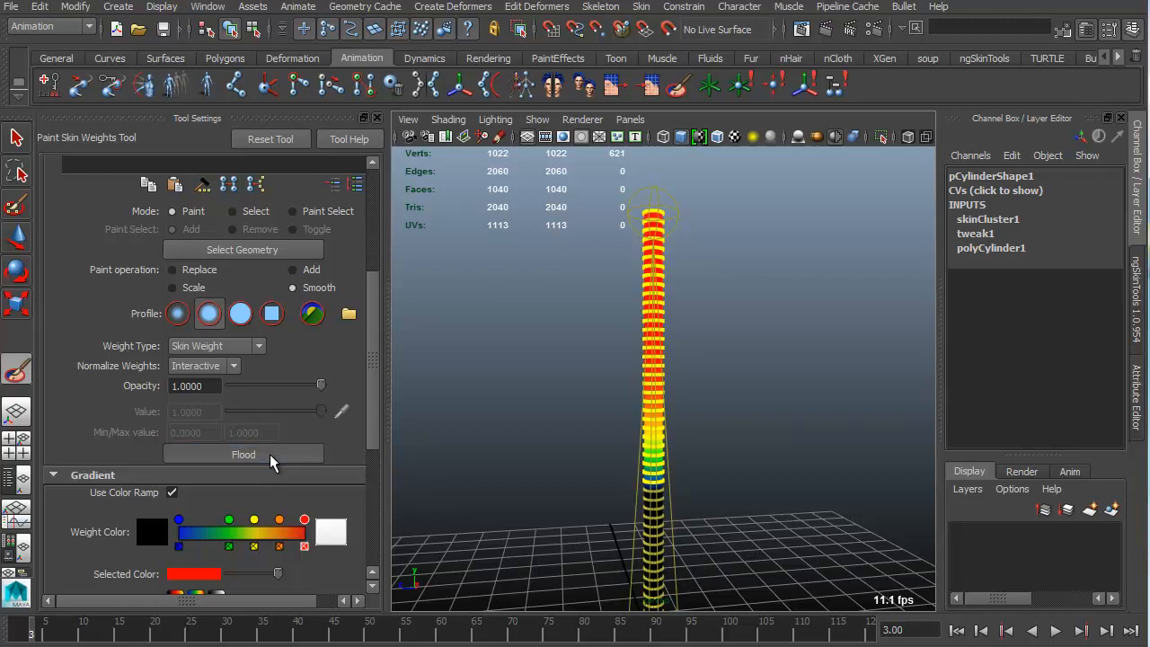
left_click(269, 453)
left_click(270, 453)
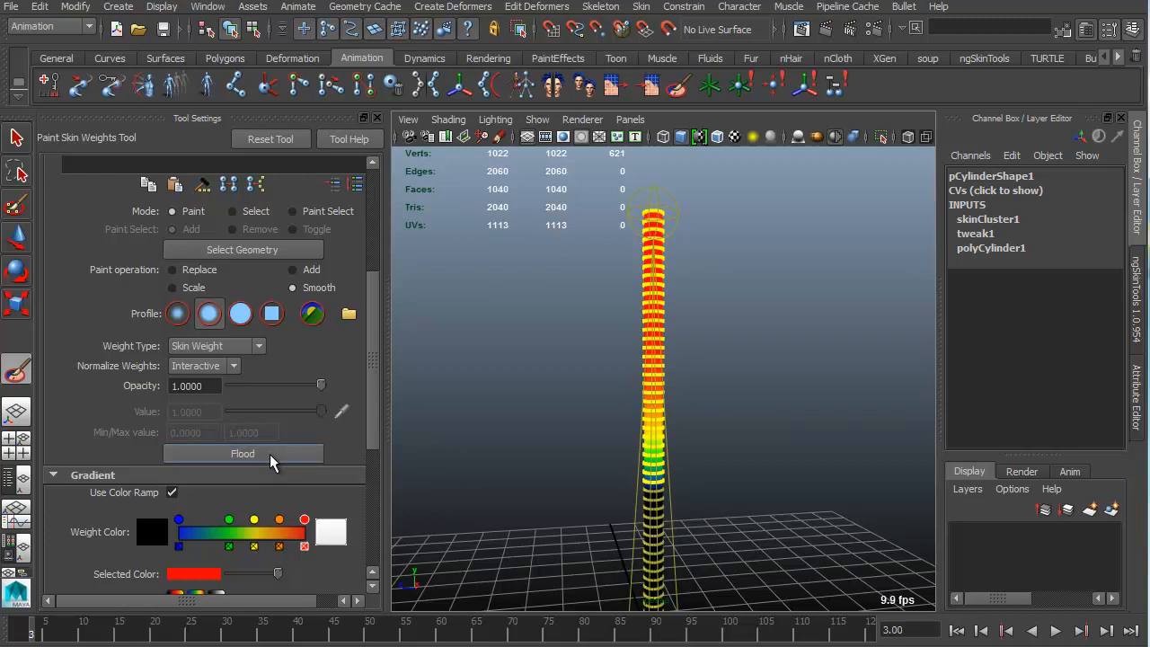
left_click(269, 454)
left_click(270, 454)
left_click(270, 454)
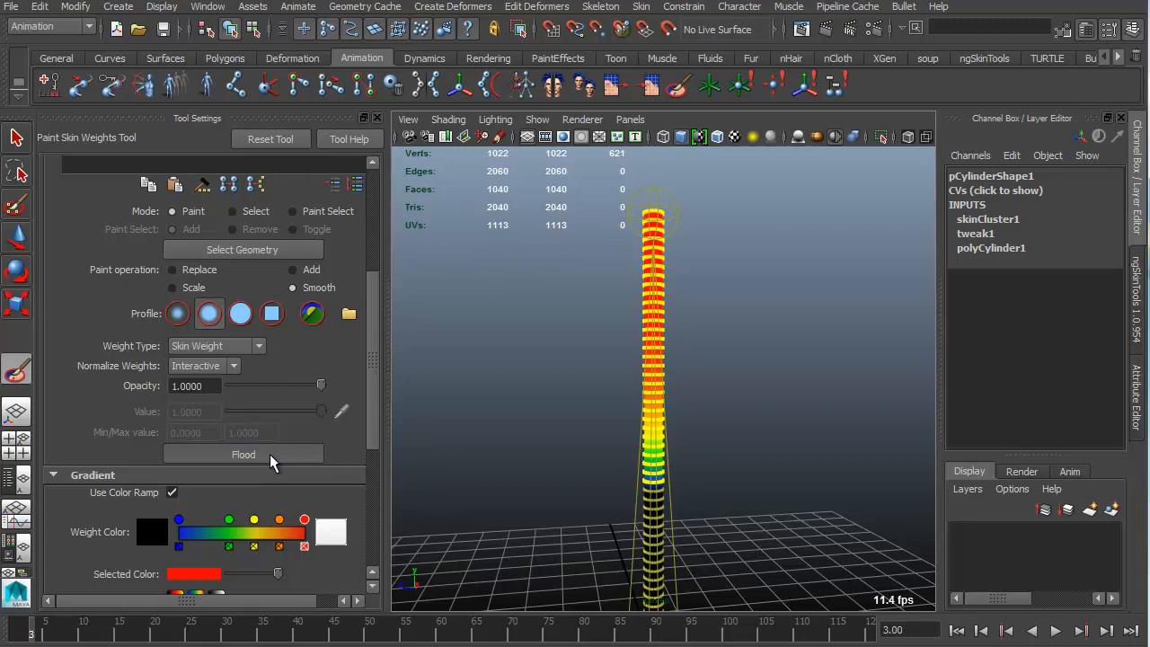
left_click(270, 454)
left_click(270, 454)
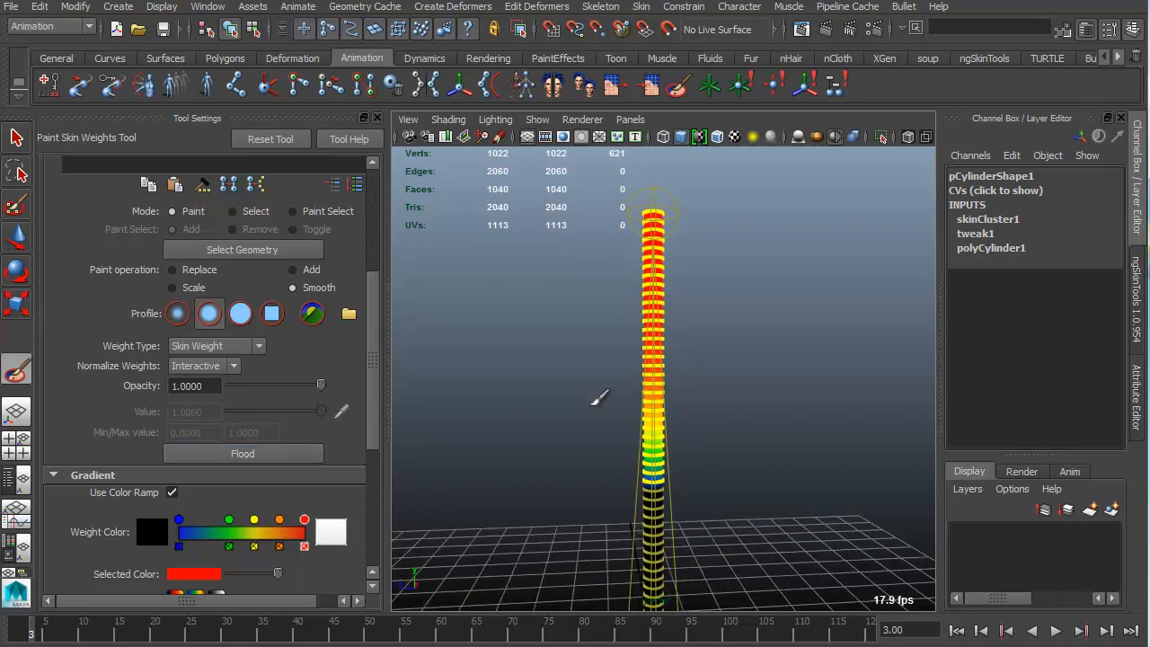
Grow the vertex selection three more rings down the cylinder and flood the Smooth operation several more times.
left_click(288, 453)
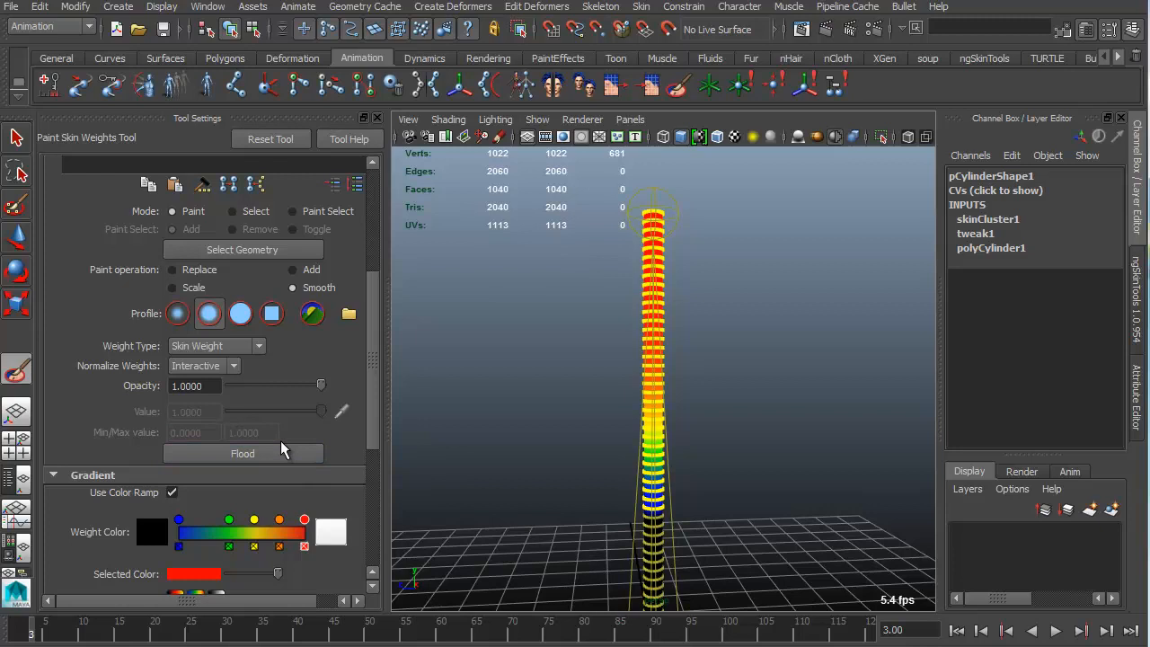
left_click(277, 447)
left_click(268, 444)
left_click(266, 446)
left_click(265, 446)
left_click(265, 444)
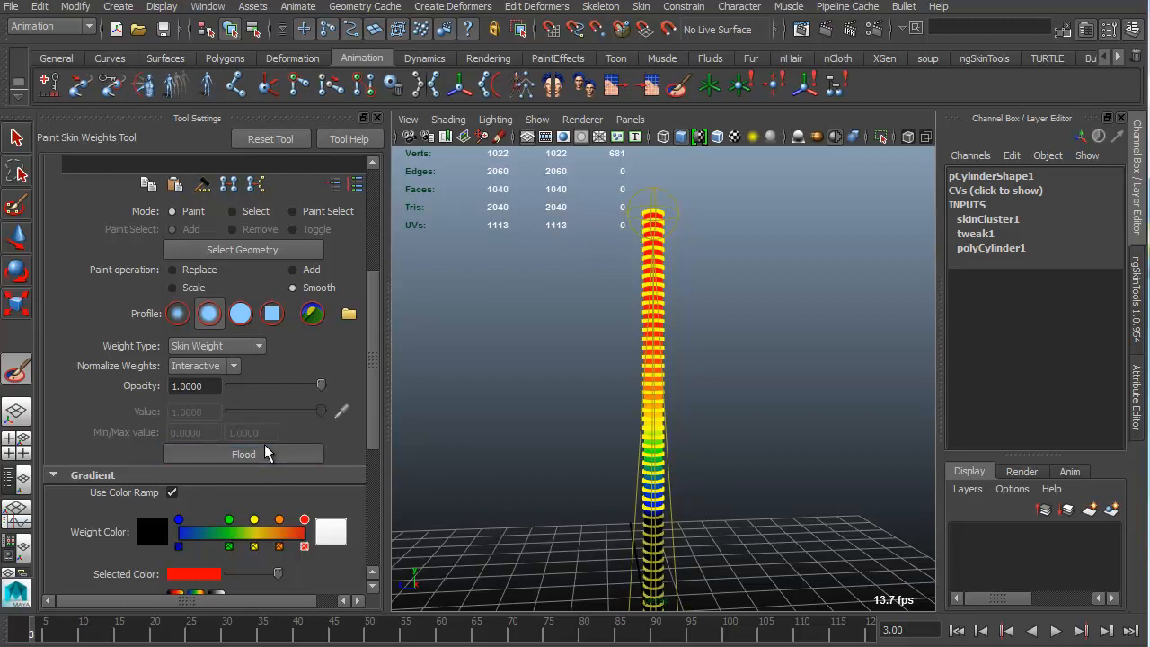
left_click(264, 444)
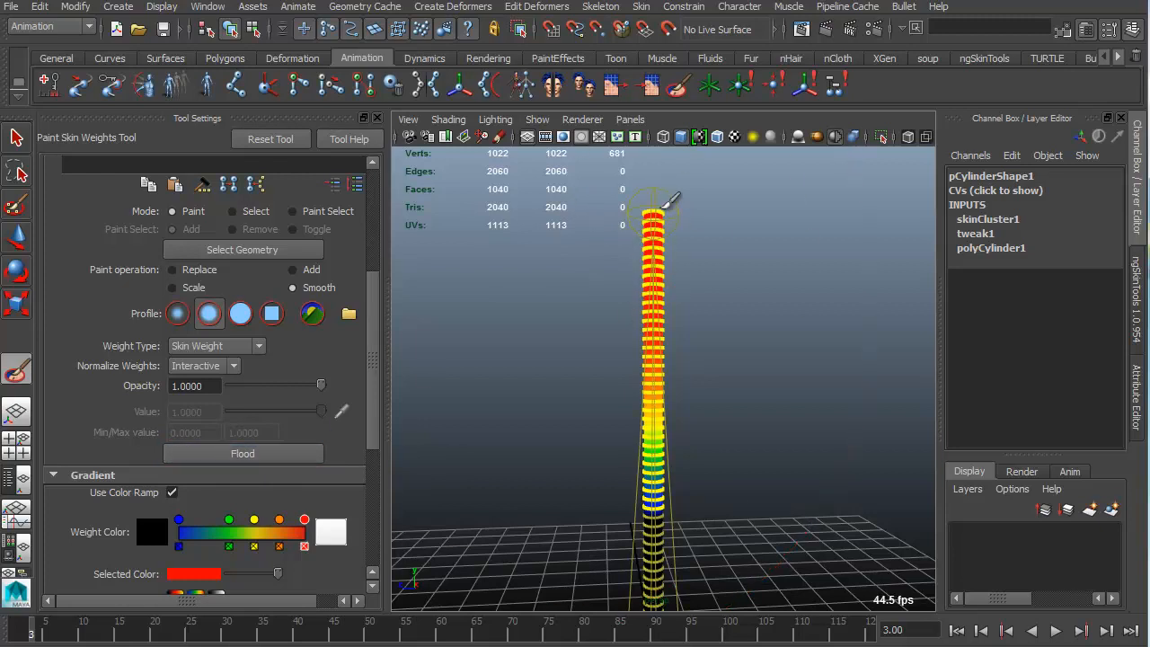
left_click(284, 451)
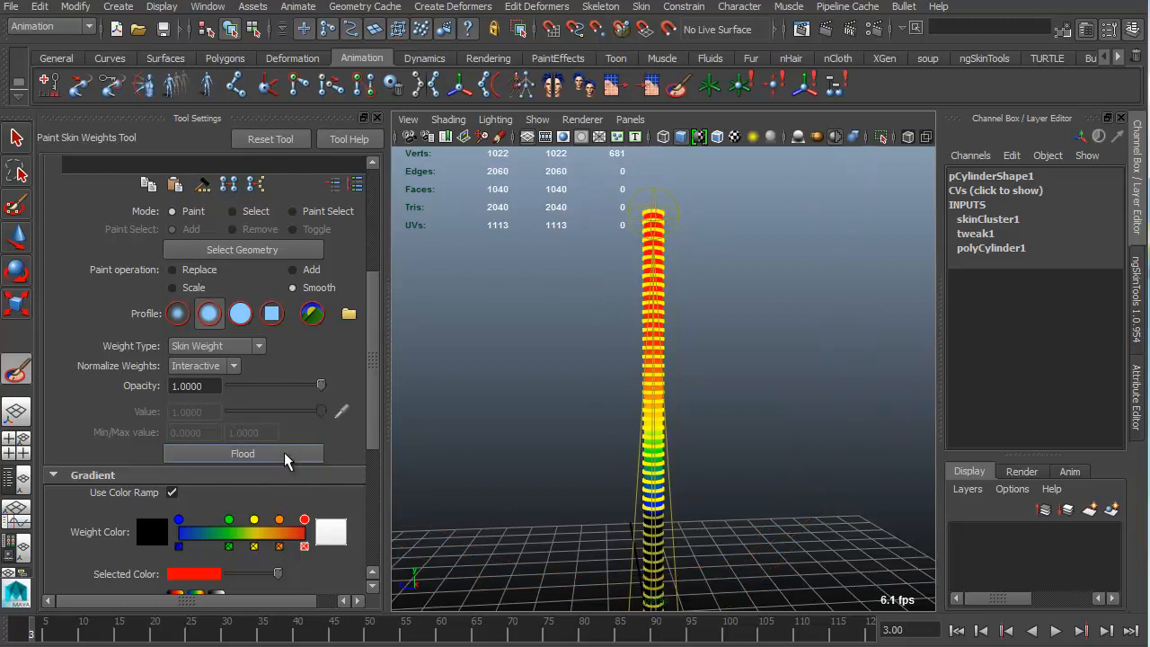
left_click(286, 469)
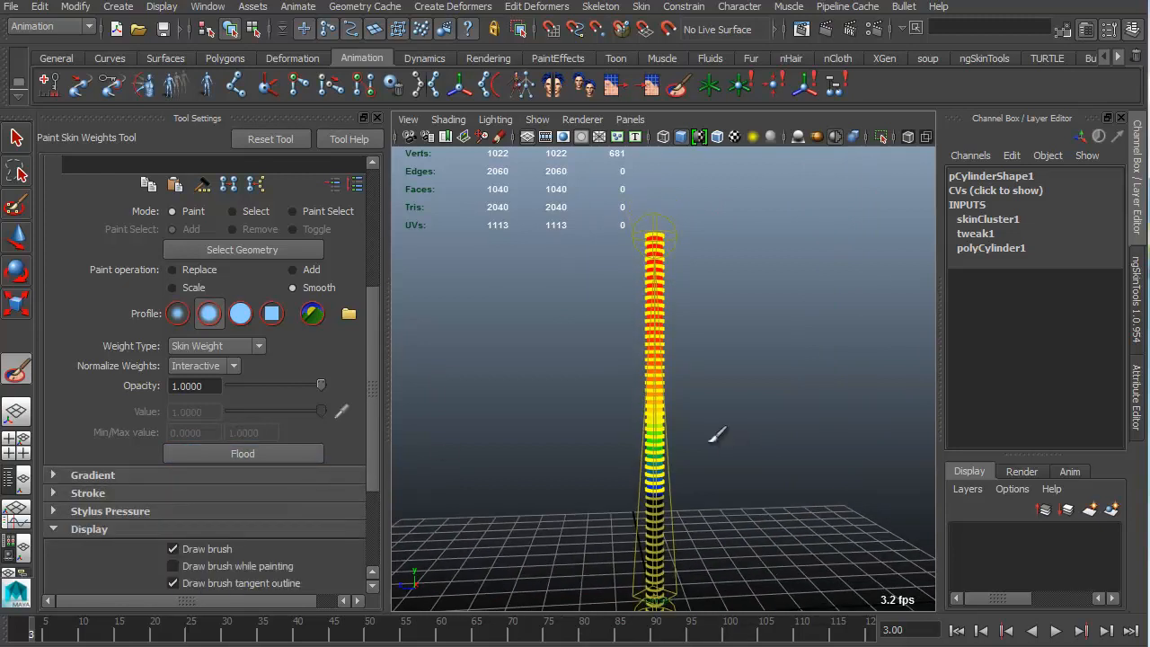
Grow the selection another two rings downward and repeatedly flood Smooth to soften the lower end of the falloff.
left_click(269, 456)
left_click(270, 456)
left_click(270, 456)
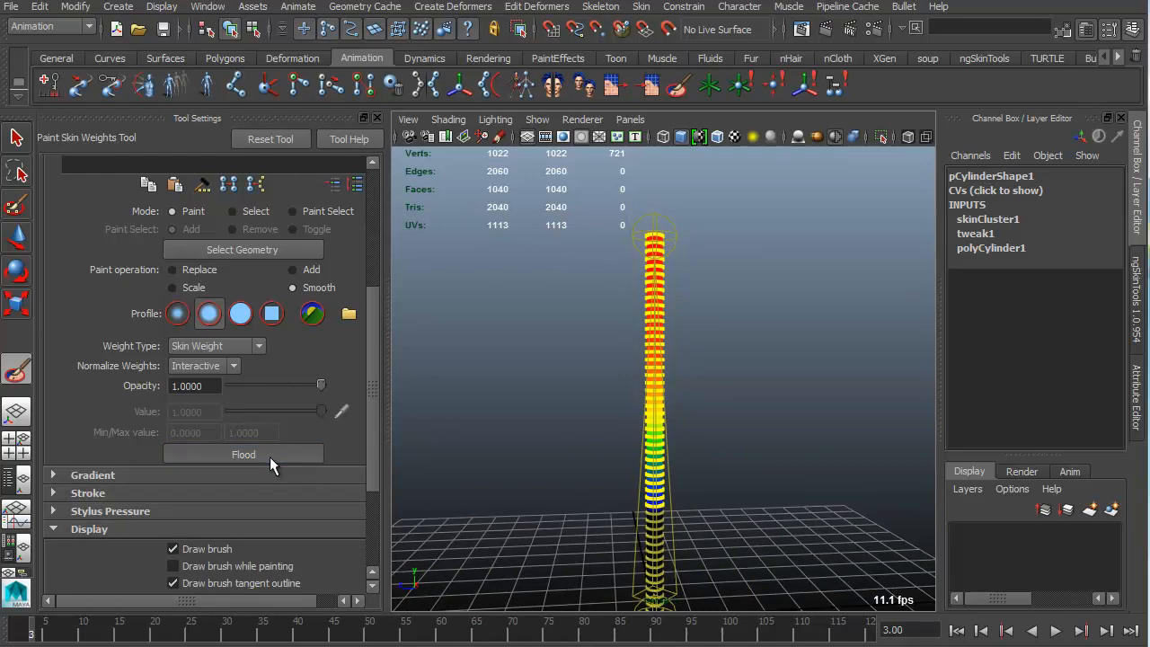
left_click(269, 457)
left_click(270, 457)
left_click(270, 457)
left_click(269, 457)
left_click(270, 457)
left_click(269, 457)
left_click(270, 456)
Leave weight painting, clear the selection and pick the cylinder's top joint with the Move tool.
key("q")
left_click(734, 343)
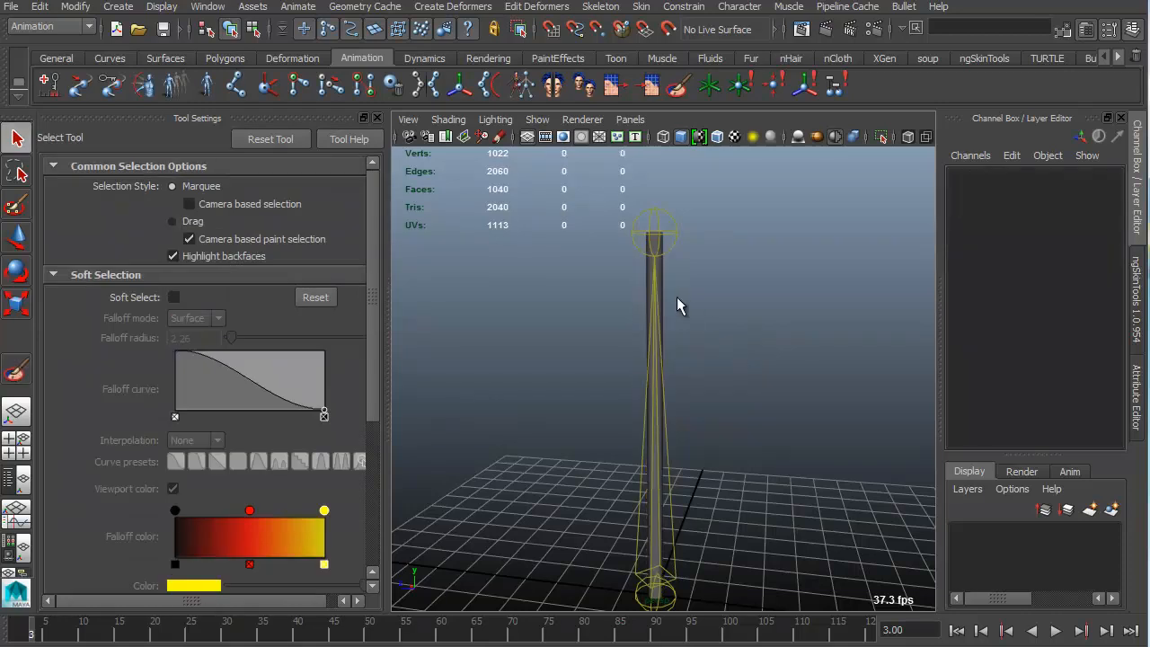
left_click(678, 232)
left_click_drag(693, 261, 727, 272, "alt")
key("w")
Try moving the top joint freely sideways and down to test the deformation, and undo the move.
left_click_drag(660, 261, 680, 301)
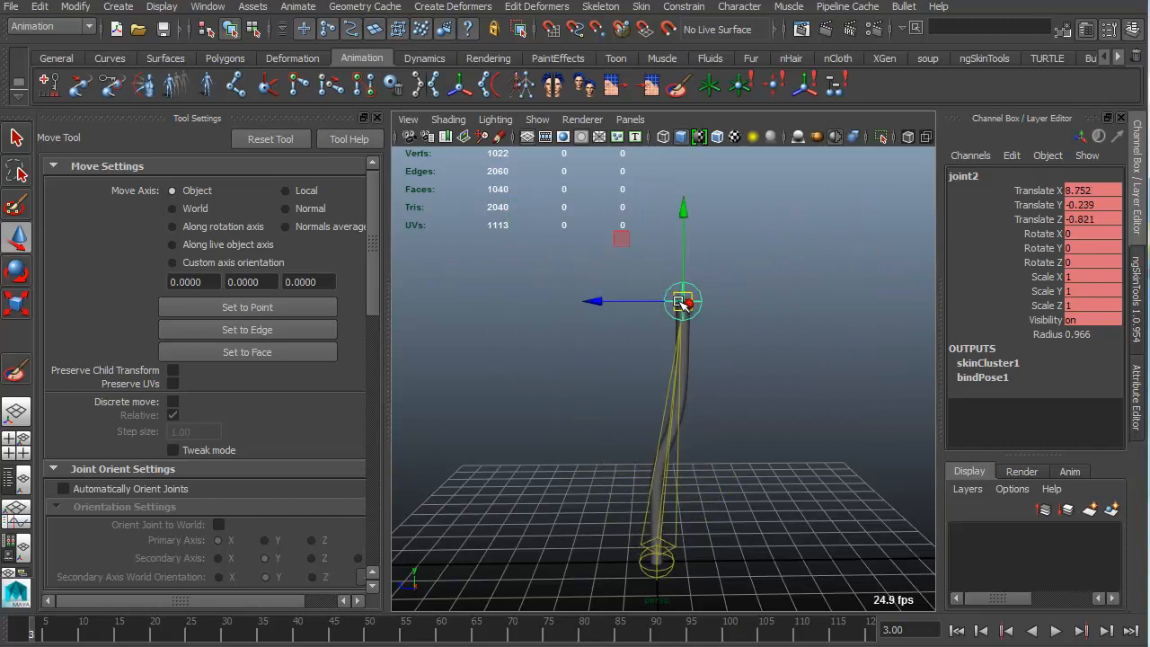
key("ctrl+z")
middle_click_drag(665, 299, 631, 277, "alt")
left_click_drag(584, 278, 587, 287, "alt")
middle_click_drag(587, 287, 591, 312, "alt")
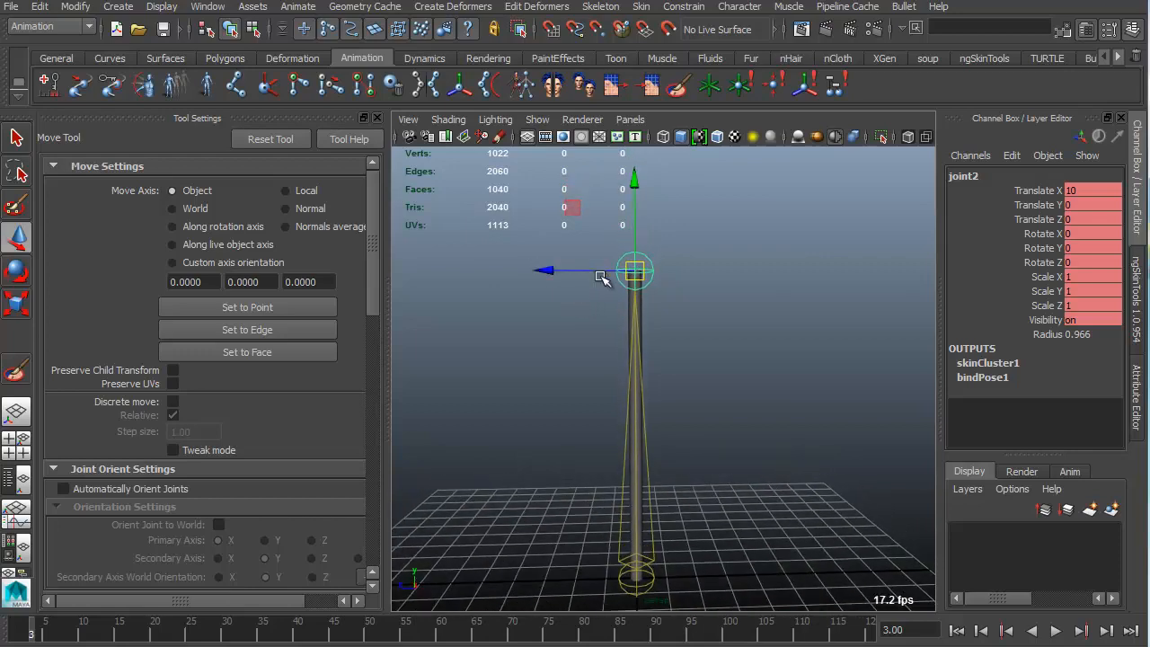
Move the top joint along its Z axis to a Translate Z of about 4.975, undoing a trial drag back.
left_click_drag(623, 279, 451, 313, "alt")
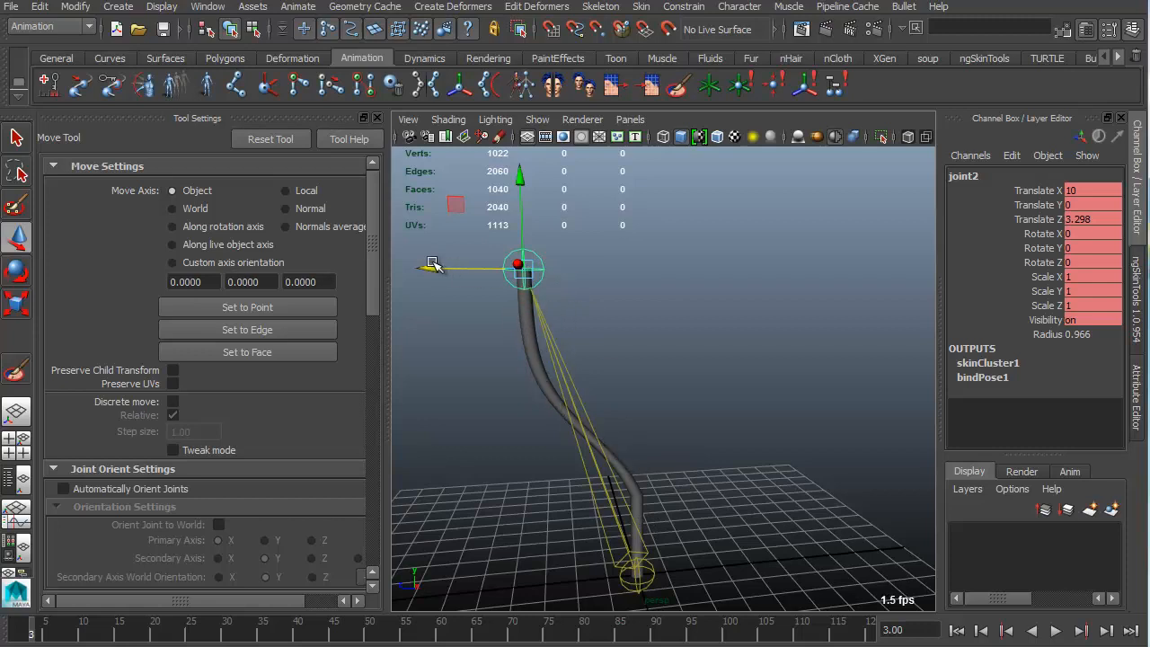
left_click_drag(437, 267, 632, 273)
key("ctrl+z")
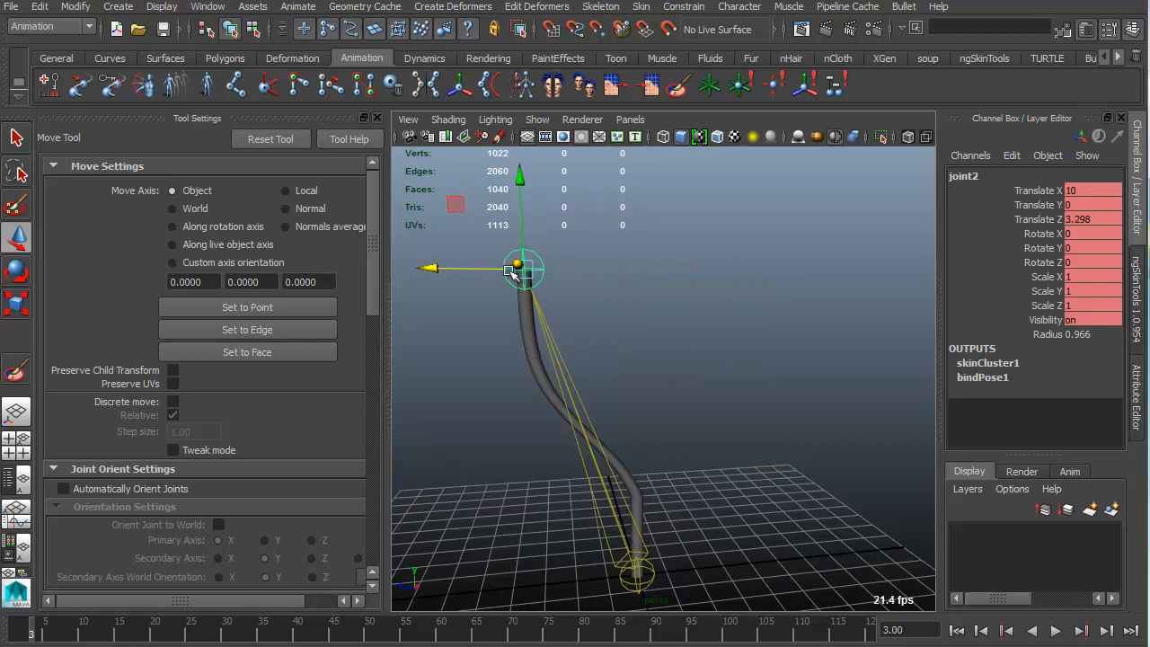
left_click_drag(420, 262, 382, 267)
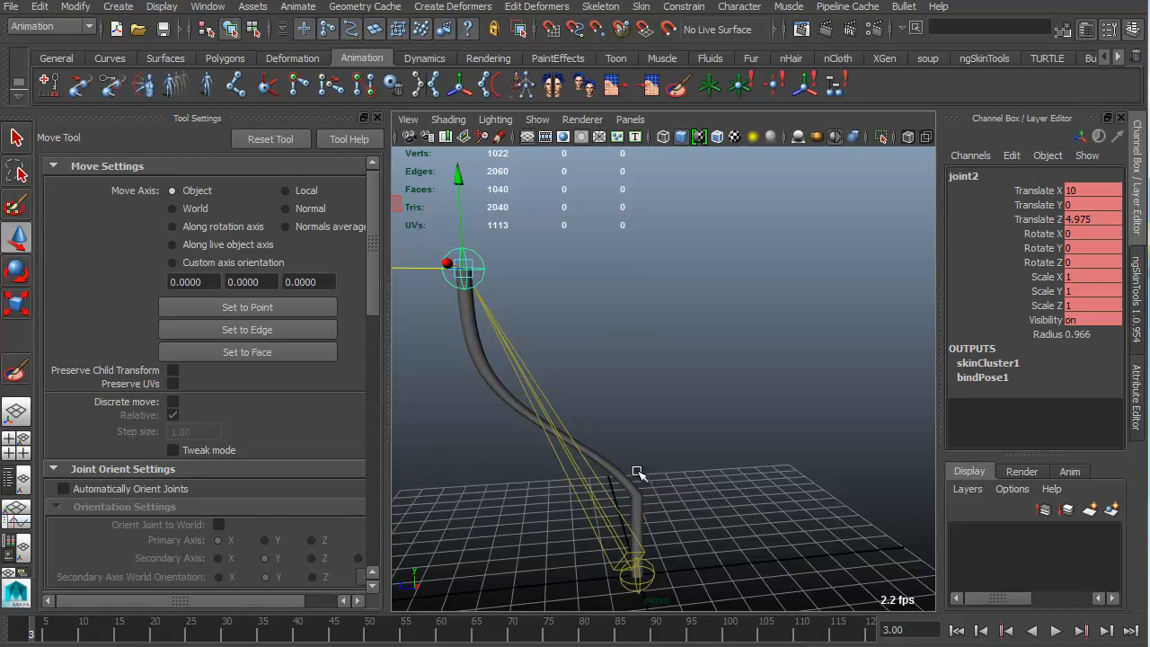
Rotate the top joint about its X axis to a Rotate X of about 64.7.
left_click_drag(583, 300, 608, 300, "alt")
key("e")
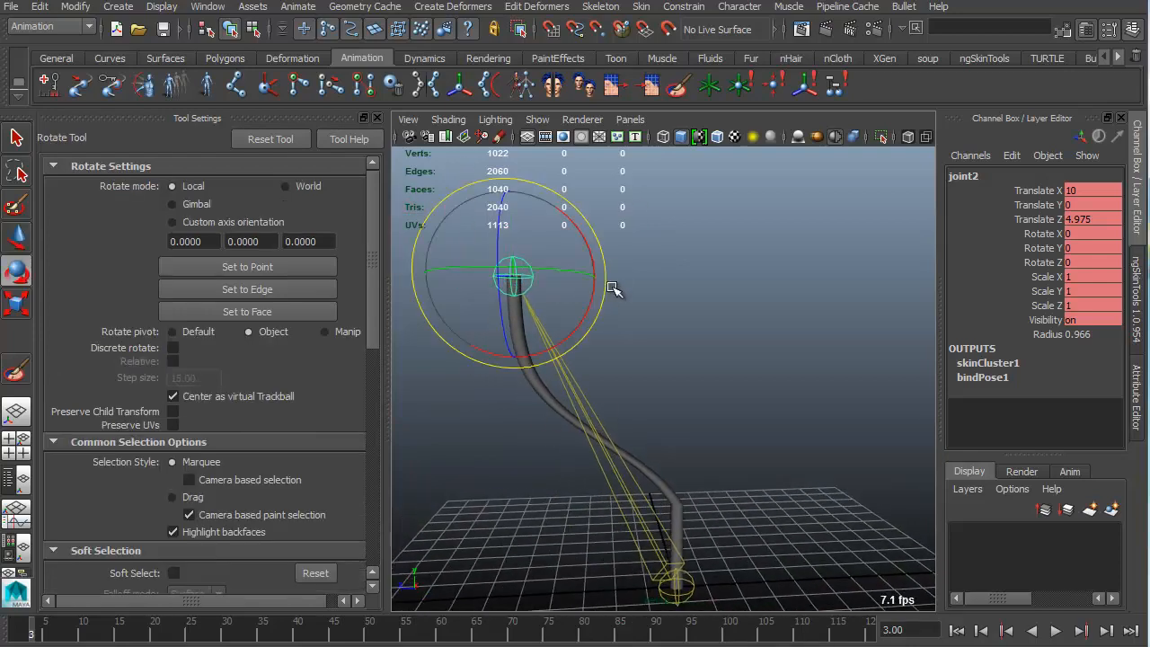
left_click_drag(595, 261, 510, 213)
Move the top joint to about Translate X 9.73 and Z 6.255, rotate X to about 99.4, and inspect the bend.
key("w")
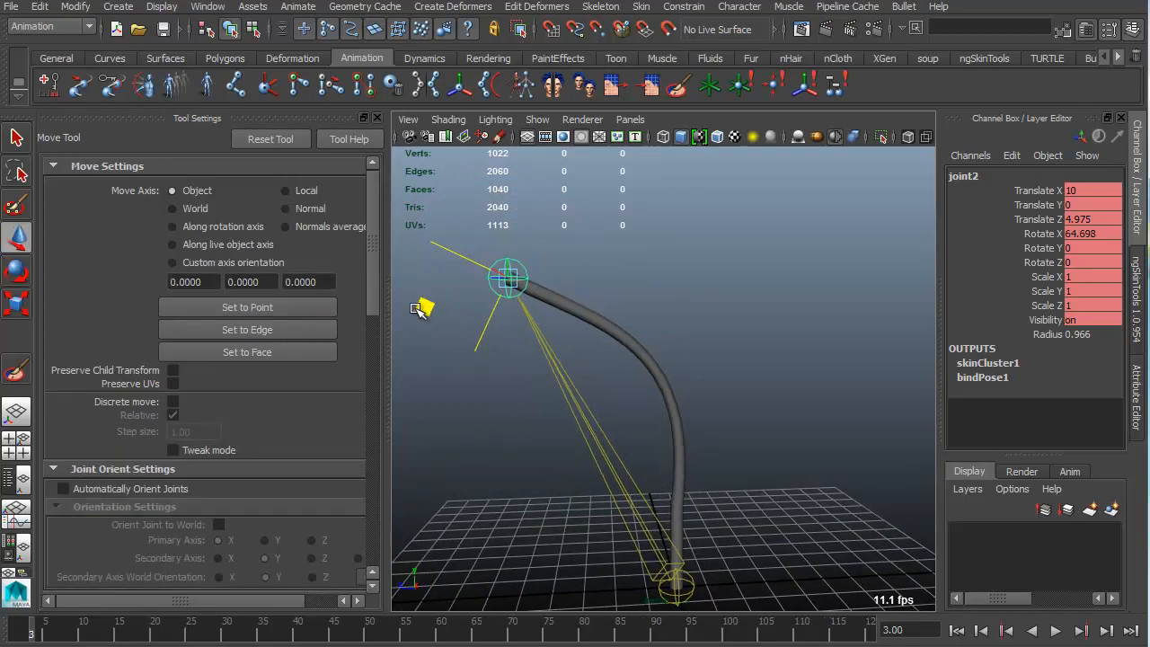
middle_click_drag(419, 308, 391, 310)
left_click_drag(682, 331, 636, 300, "alt")
key("e")
left_click_drag(595, 249, 576, 214)
mouse_move(700, 299)
left_mouse_down("alt")
mouse_move(663, 287)
mouse_move(680, 293)
left_mouse_up("alt")
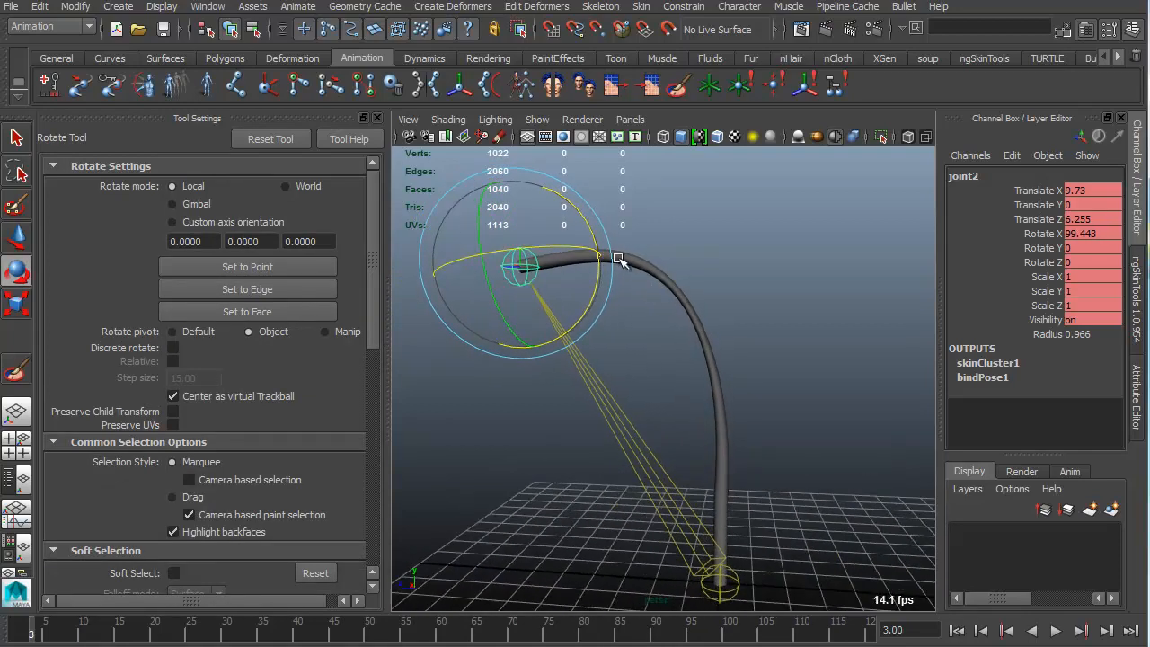
right_click_drag(674, 352, 706, 283, "alt")
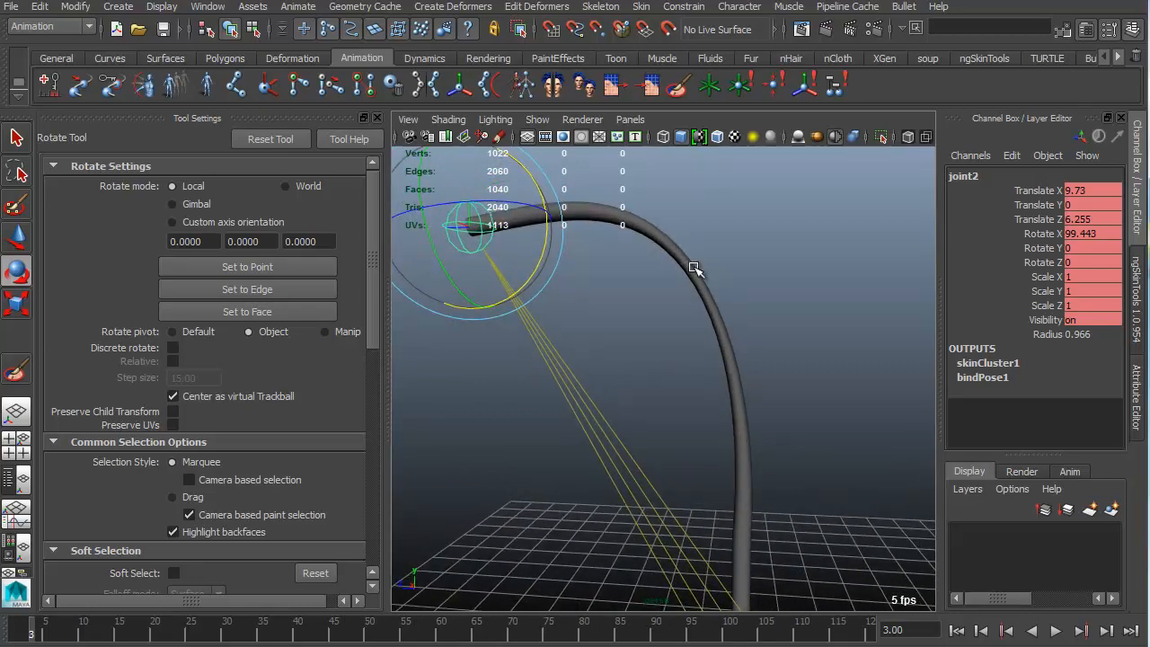
left_click_drag(752, 358, 618, 268, "alt")
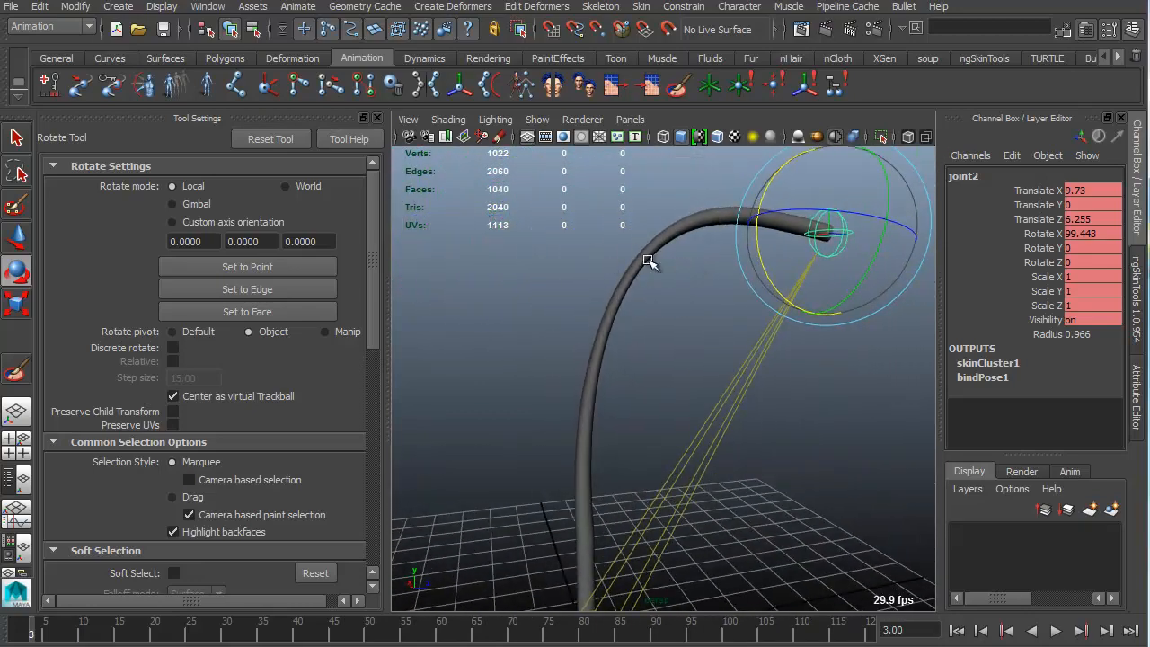
left_click_drag(604, 381, 636, 280, "alt")
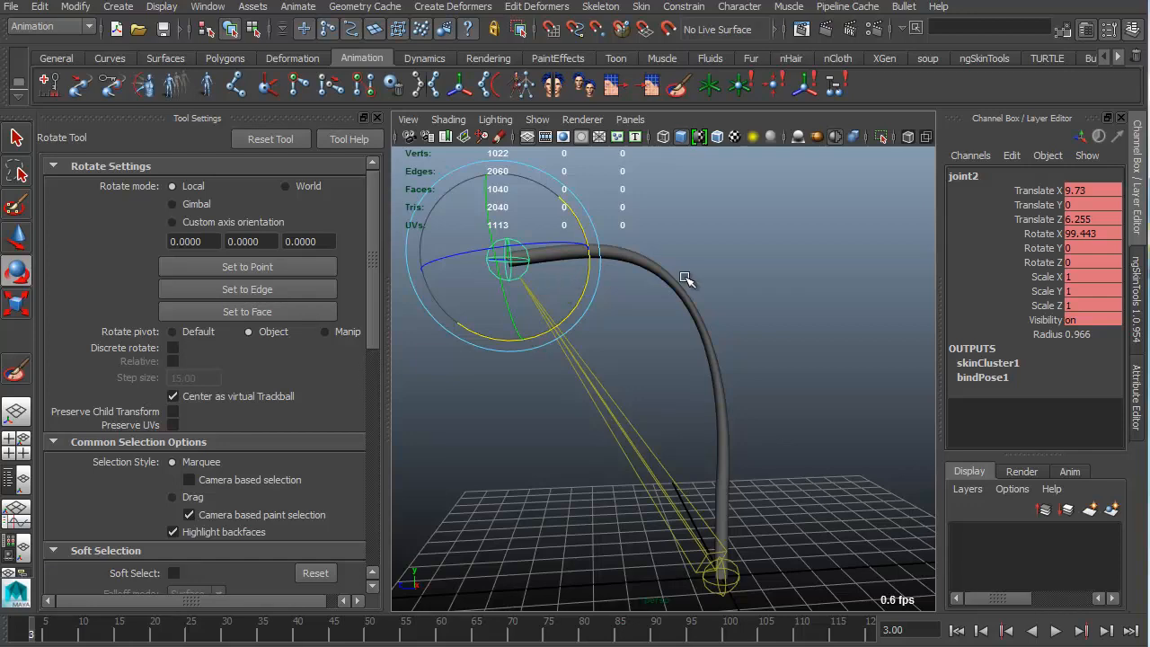
Inspect the skin cluster settings of the bent cylinder, including the Skinning Method, and deselect the mesh.
left_click_drag(716, 290, 658, 268, "alt")
left_click(712, 357)
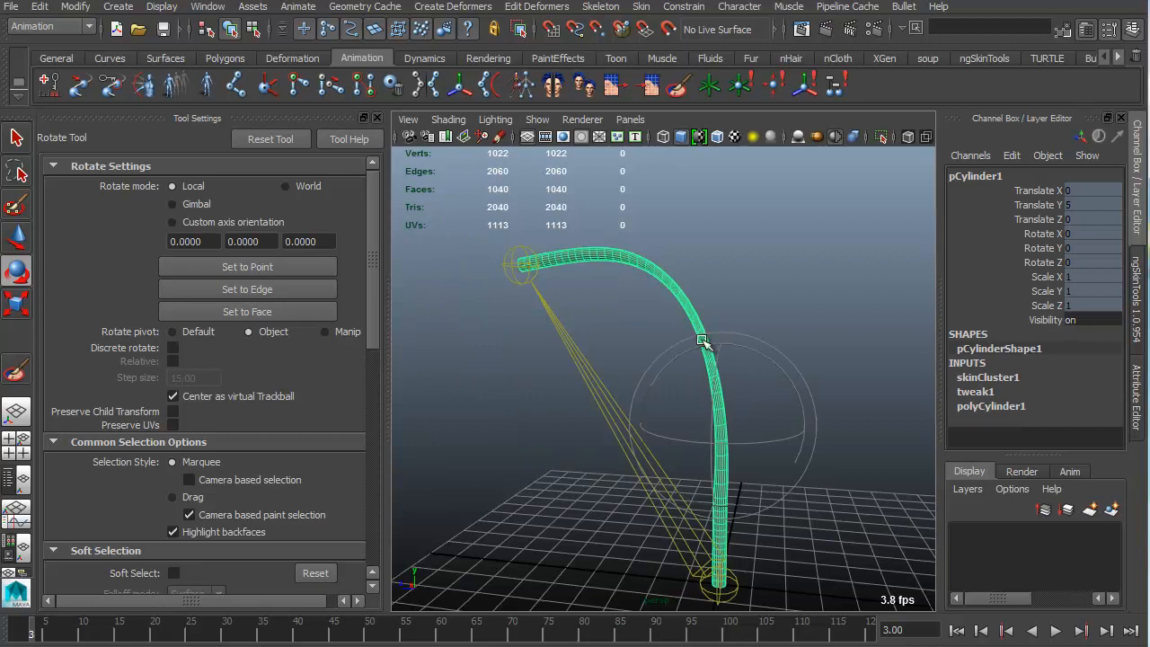
left_click(985, 378)
scroll(977, 382, "down", 1)
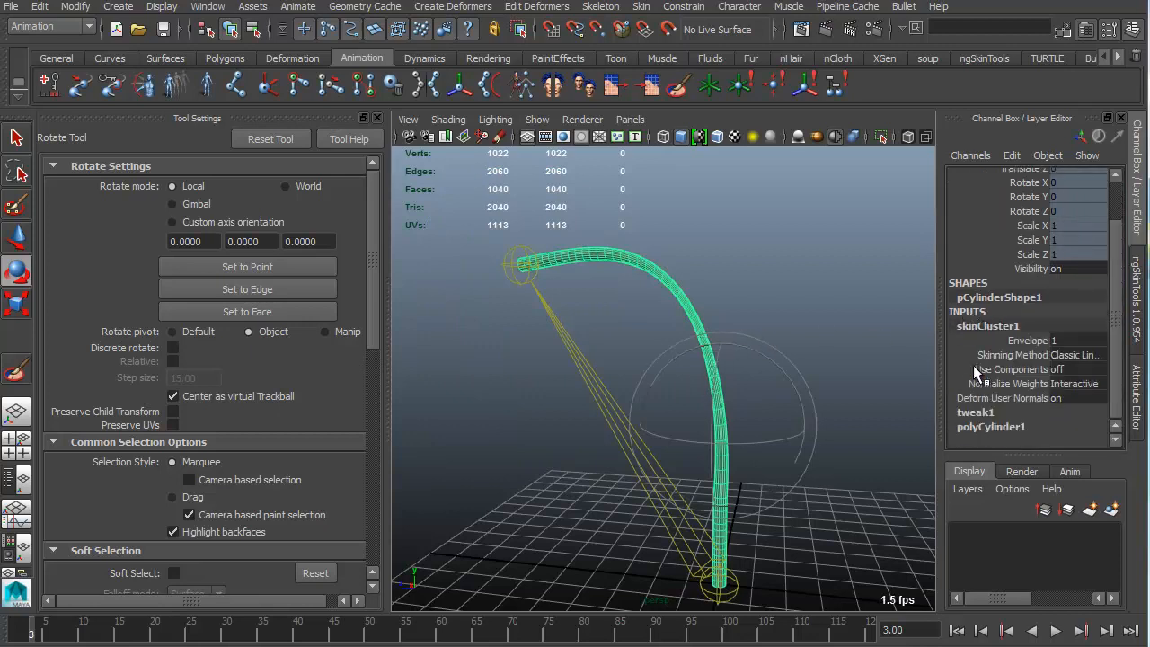
left_click(842, 312)
left_click(687, 324)
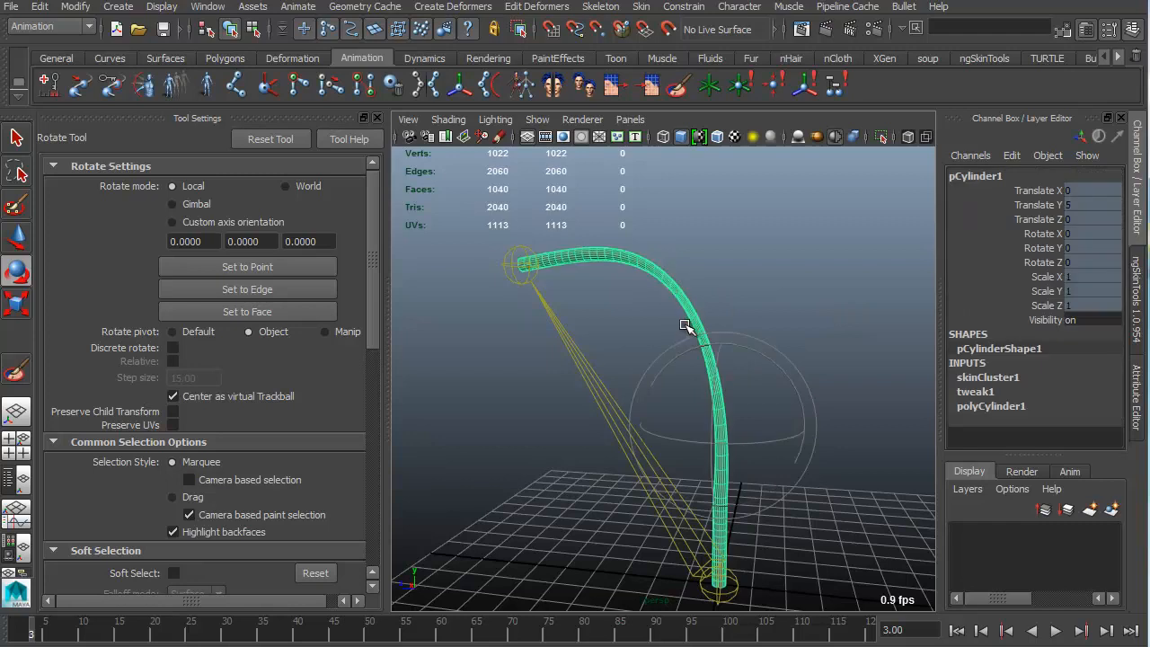
left_click(784, 282)
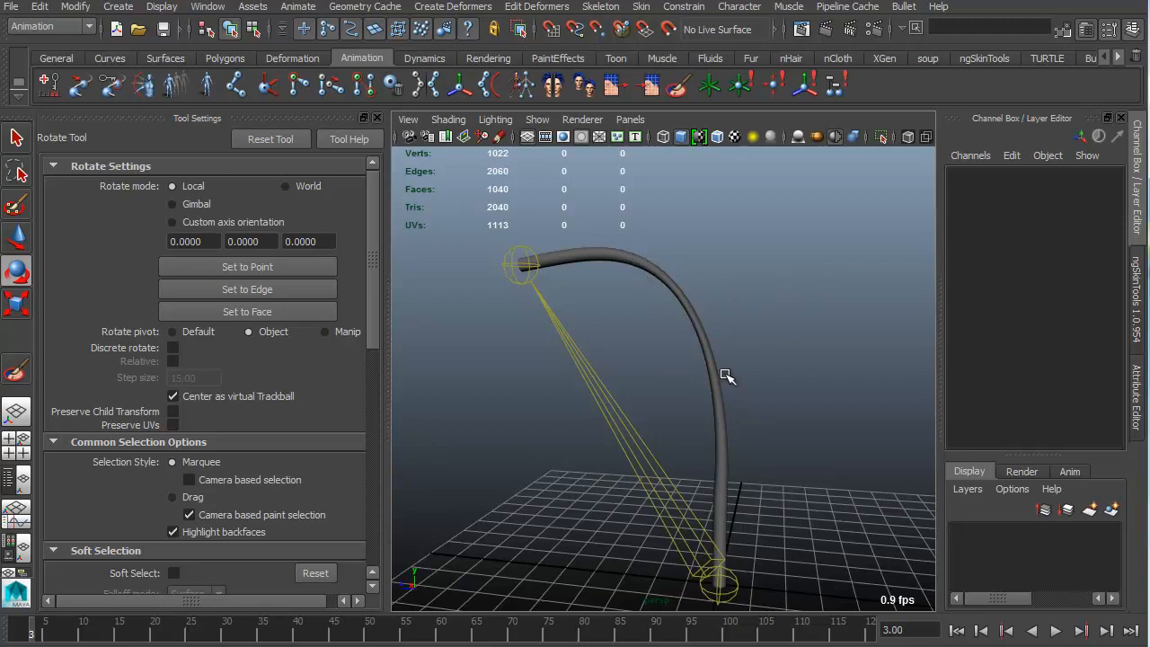
Review the available skinning methods in the Smooth Bind options and close them without binding.
left_click(640, 6)
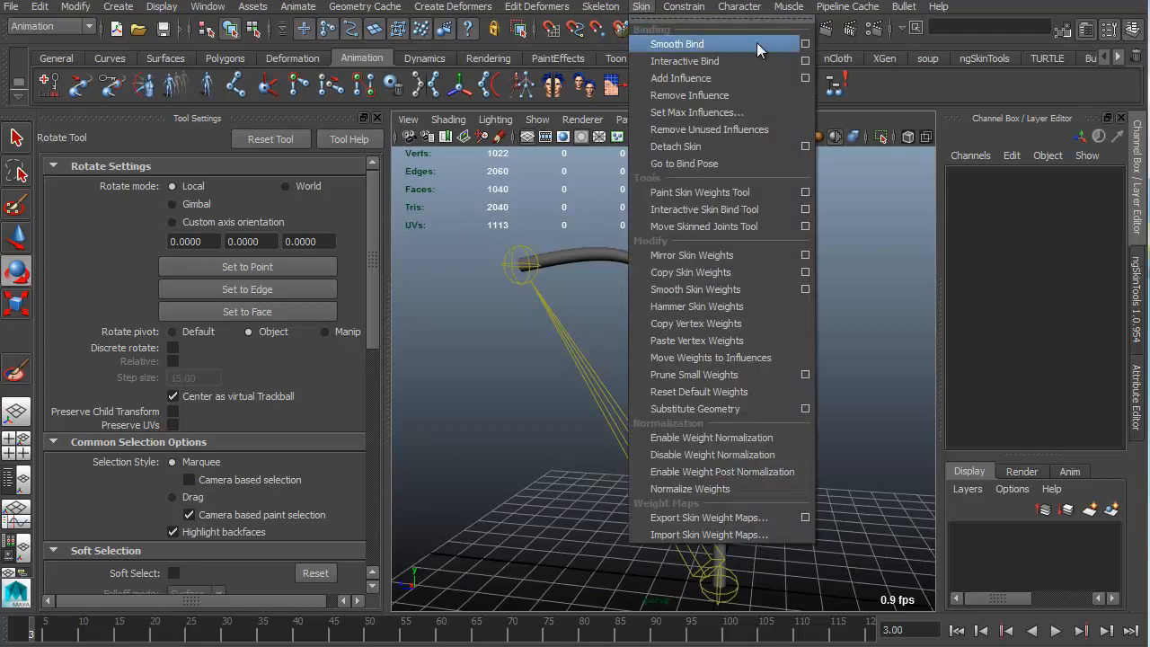
left_click(805, 45)
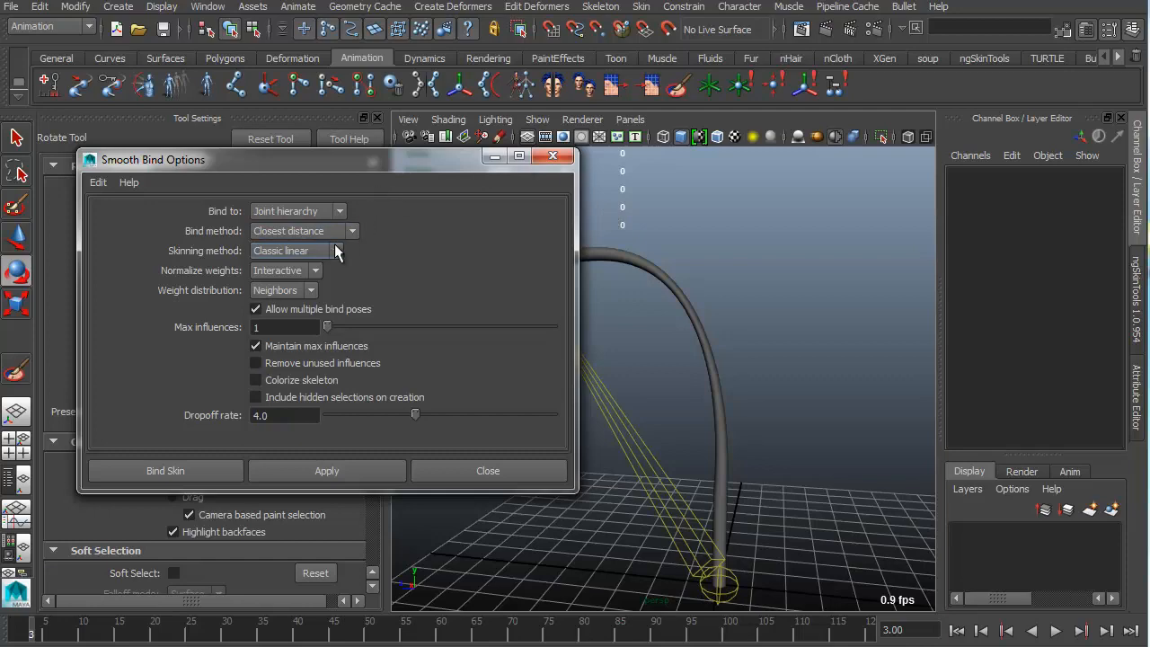
left_click(325, 251)
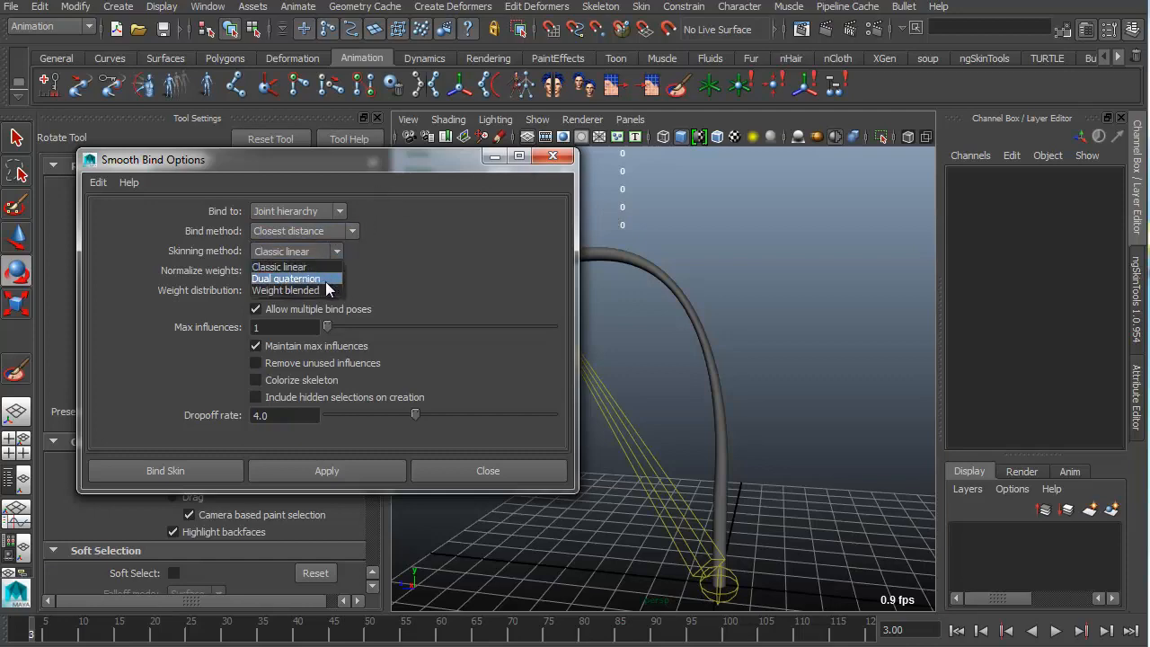
left_click(326, 255)
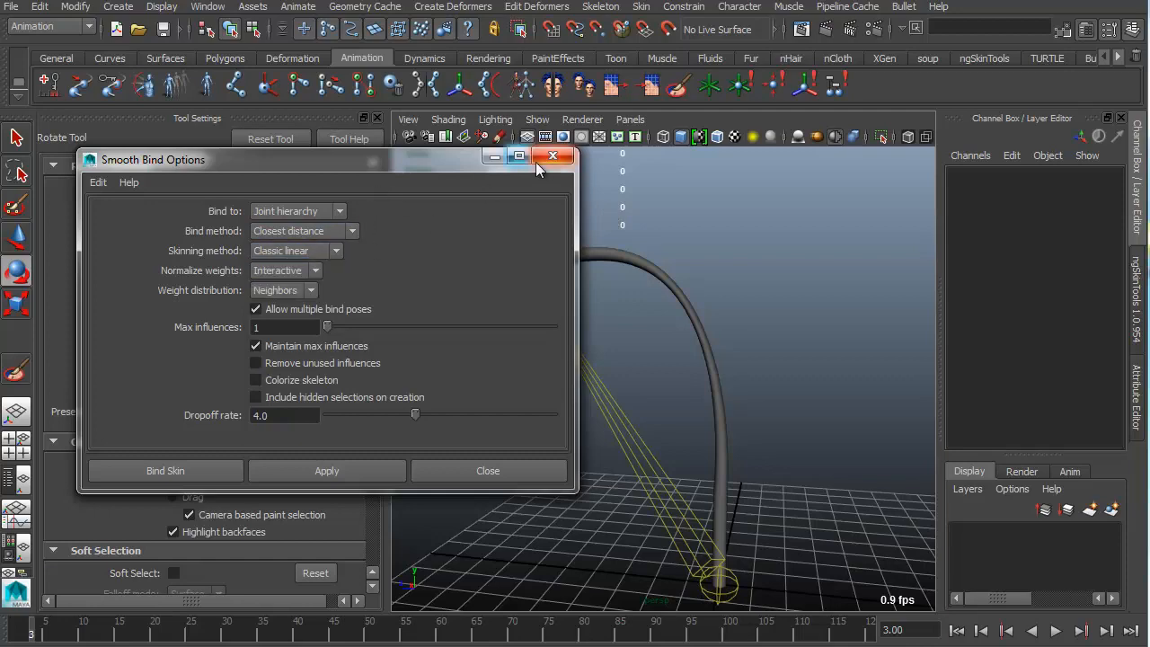
left_click(553, 155)
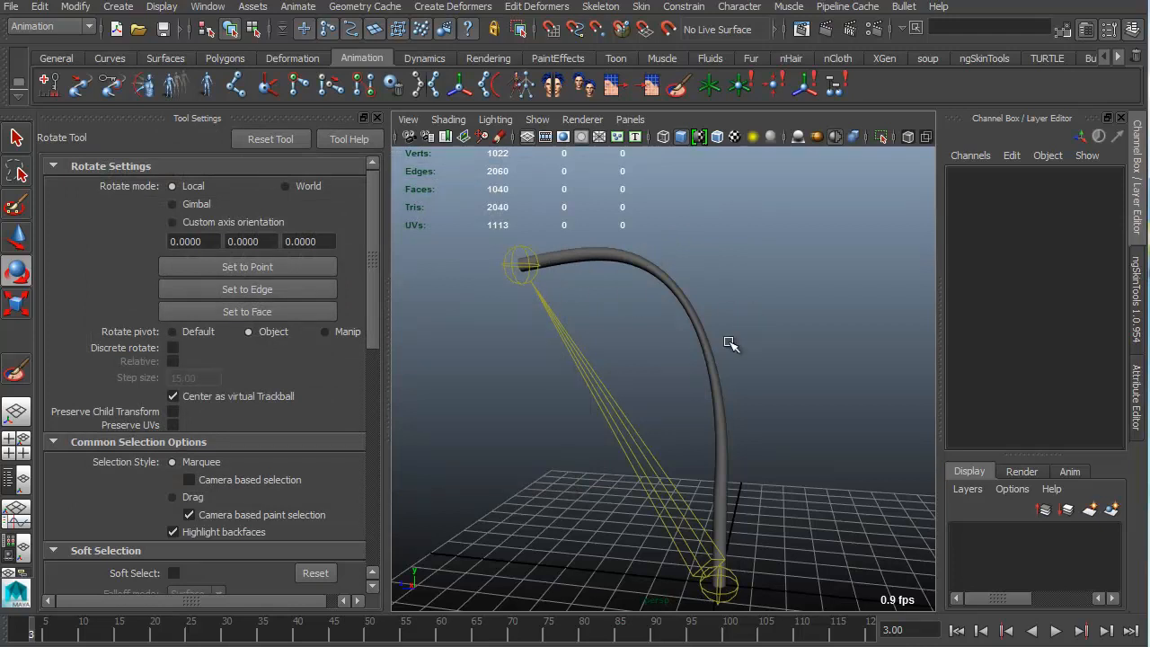
Return to frame 1 and insert a joint between the base and top joints at a Translate X of about 3.126.
left_click(957, 631)
left_click_drag(757, 461, 669, 361, "alt")
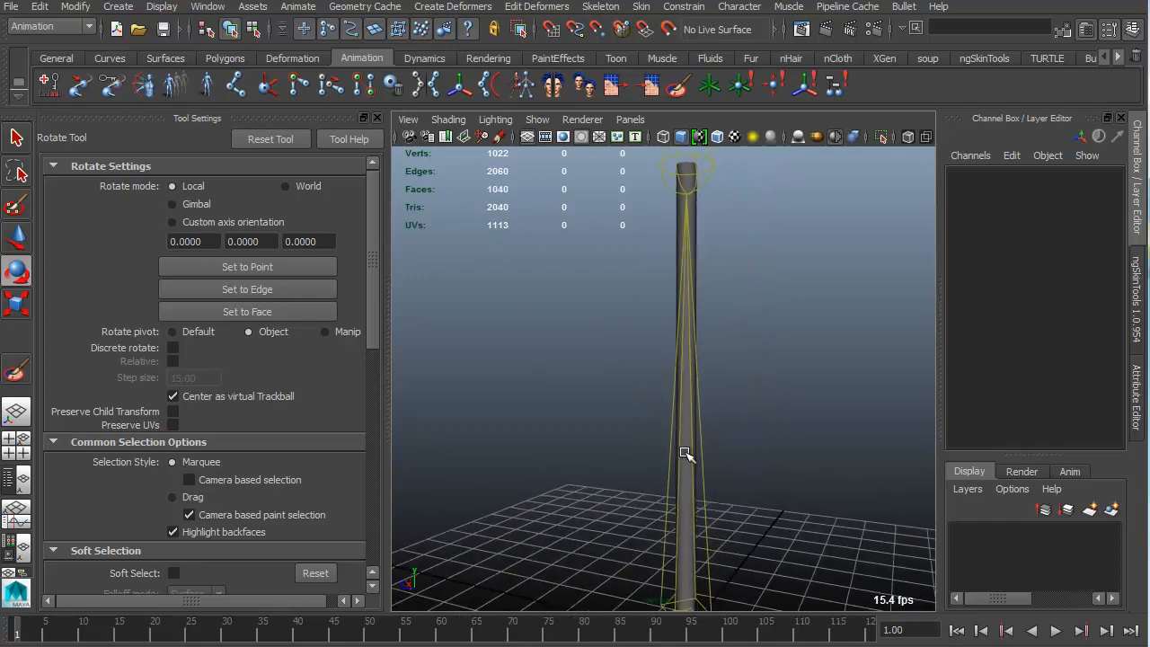
left_click(700, 426)
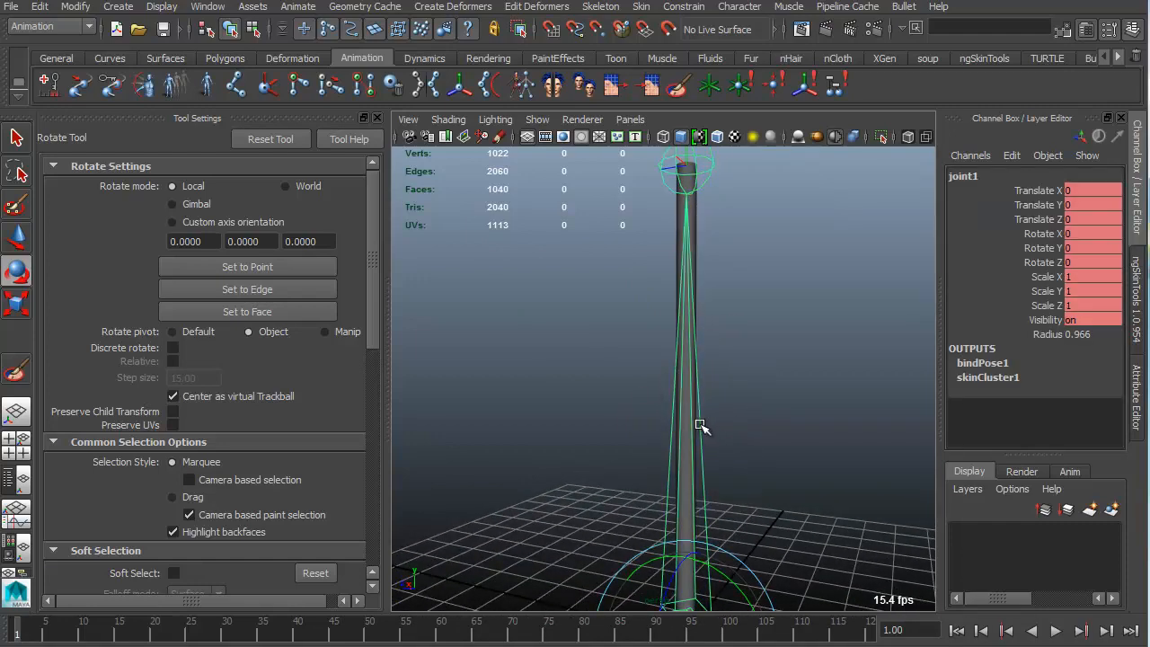
left_click(601, 6)
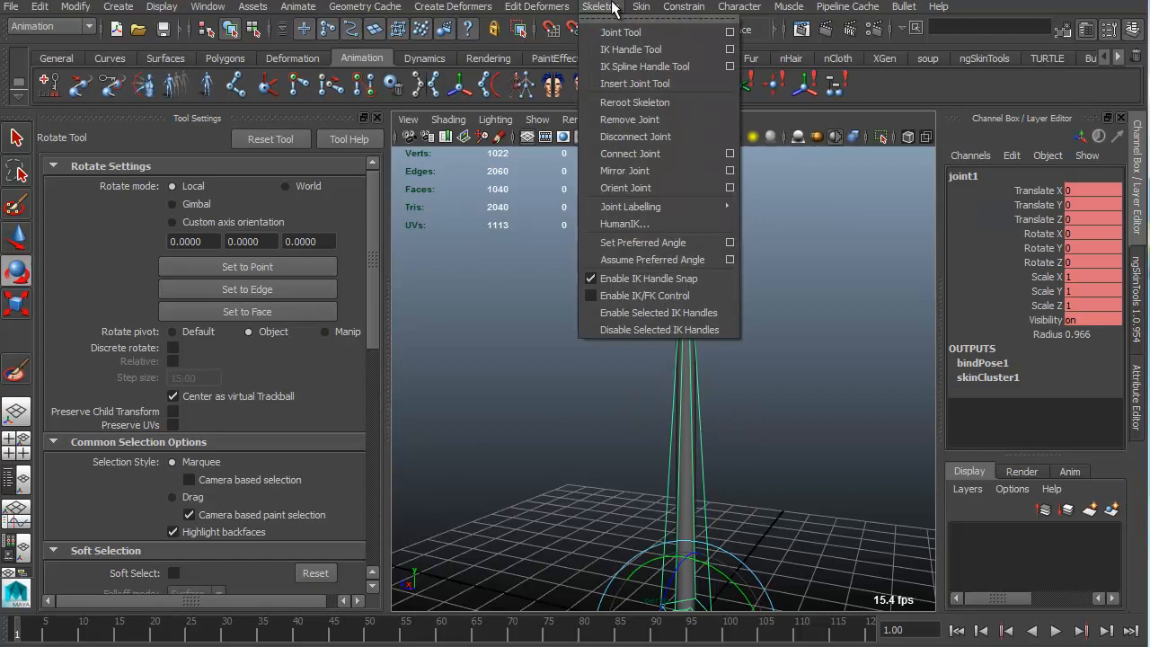
left_click(645, 83)
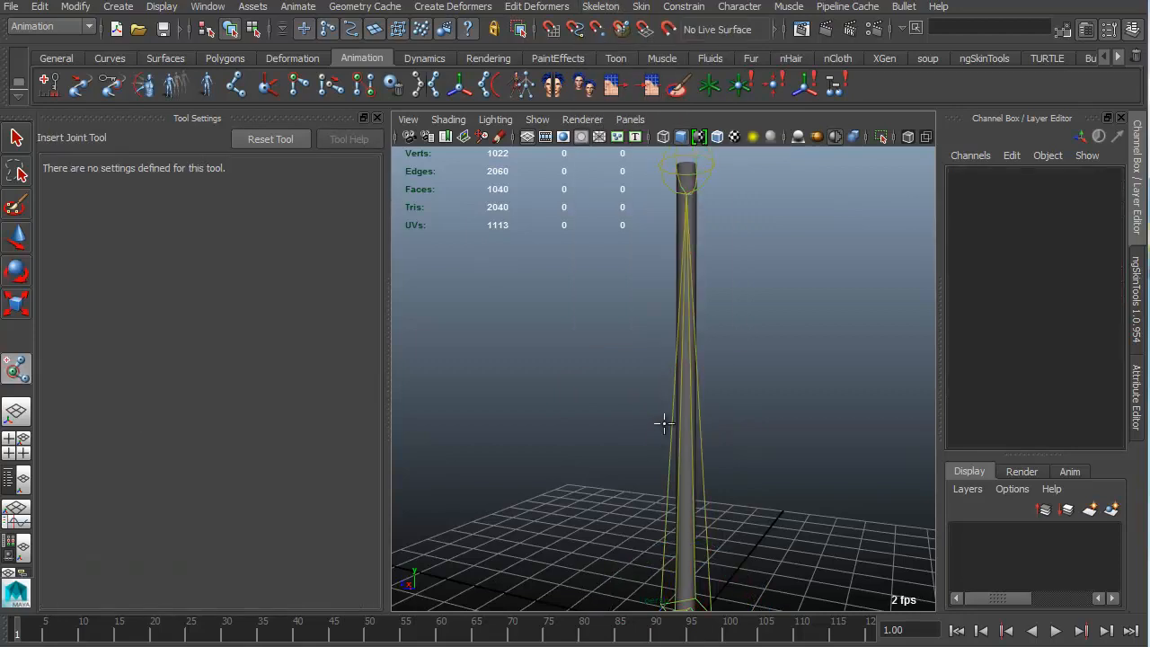
middle_click_drag(698, 571, 689, 404, "alt")
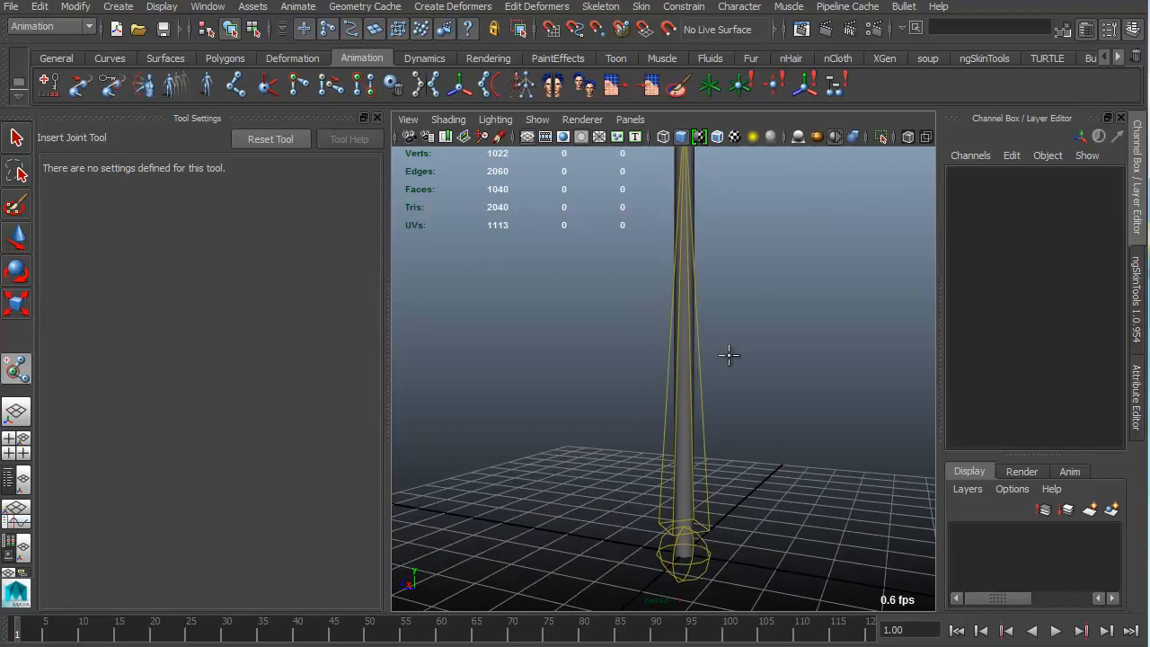
left_click_drag(729, 355, 729, 391, "alt")
left_click_drag(690, 340, 688, 276)
left_click_drag(699, 139, 712, 5)
middle_click_drag(747, 345, 728, 450, "alt")
right_click_drag(729, 449, 700, 394, "alt")
Try moving the inserted joint up along the chain twice, and undo both moves.
key("w")
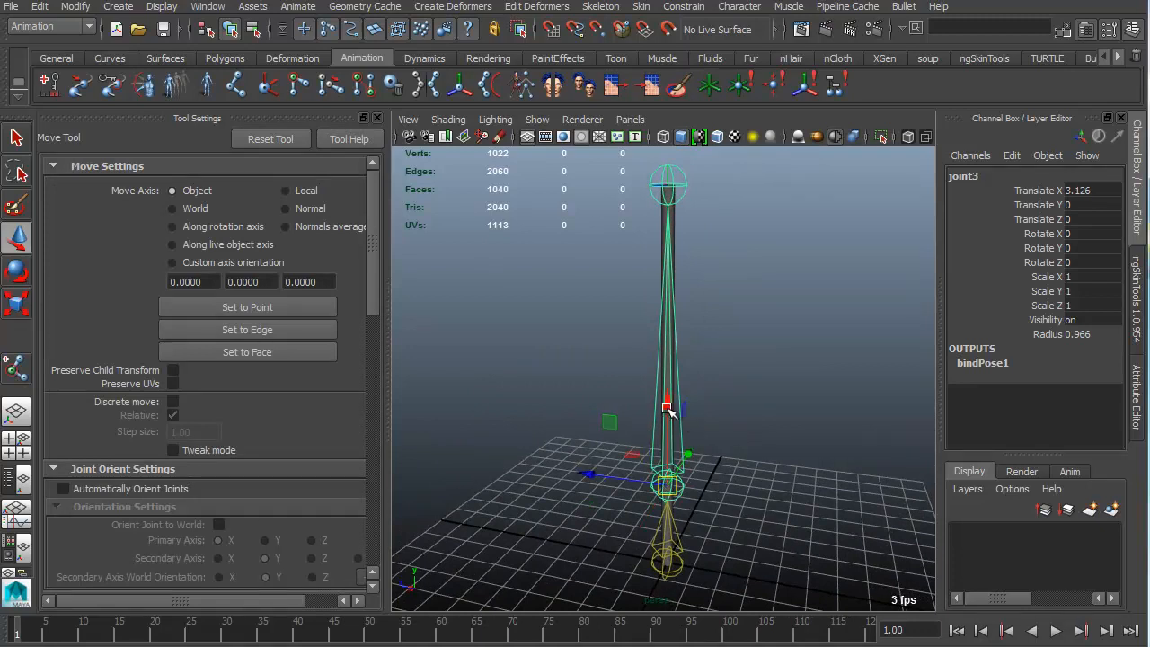
left_click_drag(667, 408, 671, 331)
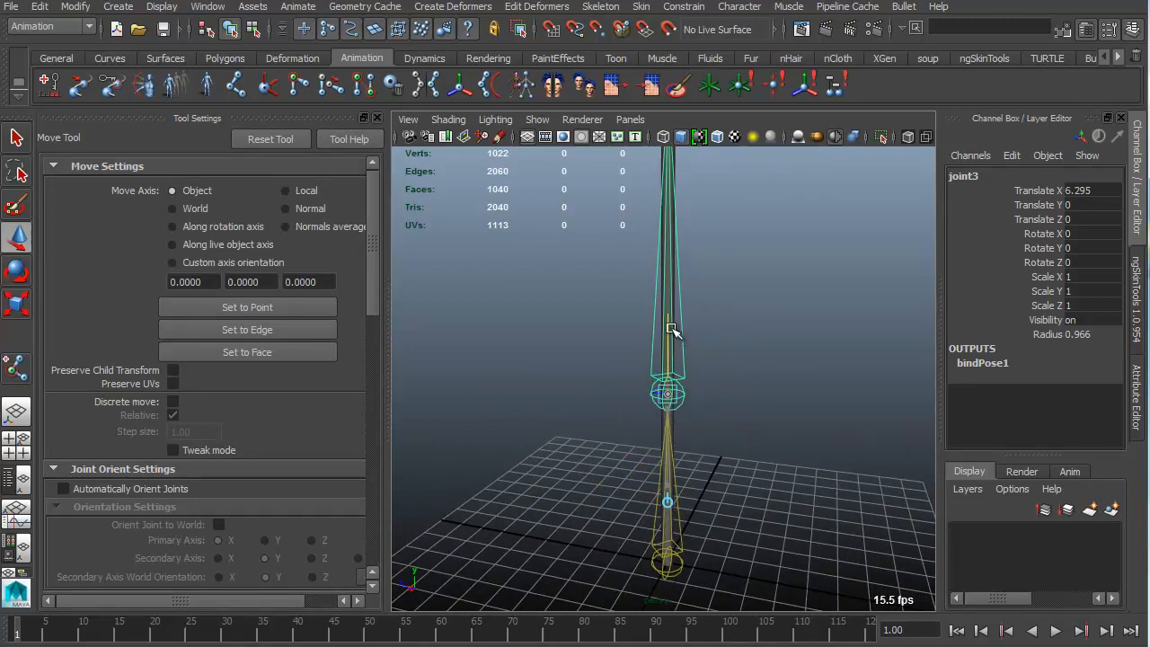
key("ctrl+z")
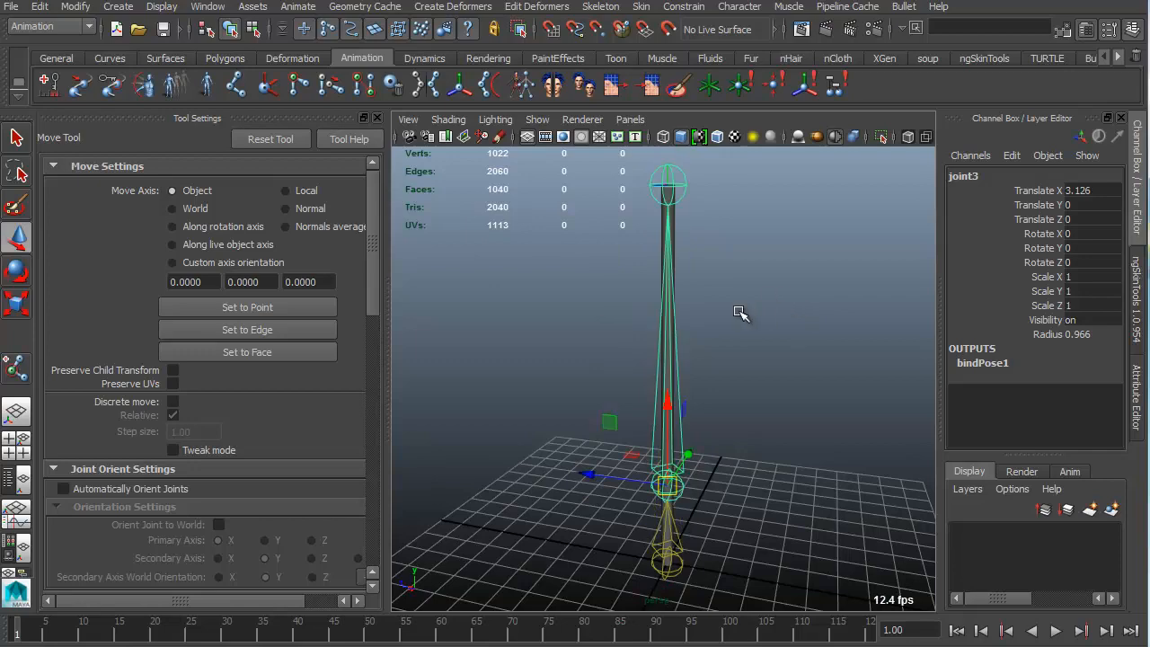
middle_click_drag(739, 311, 728, 357, "alt")
left_click_drag(659, 477, 663, 344)
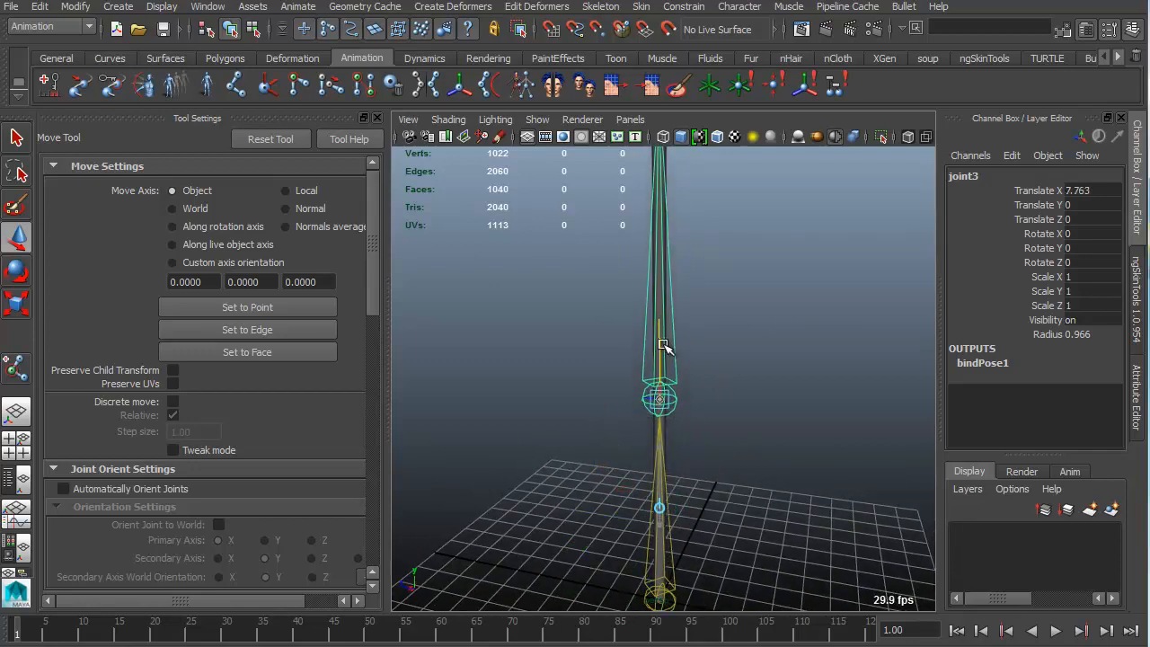
key("ctrl+z")
Set the preferred angle on the inserted middle joint.
left_click_drag(719, 442, 760, 370, "alt")
right_click_drag(666, 403, 749, 401)
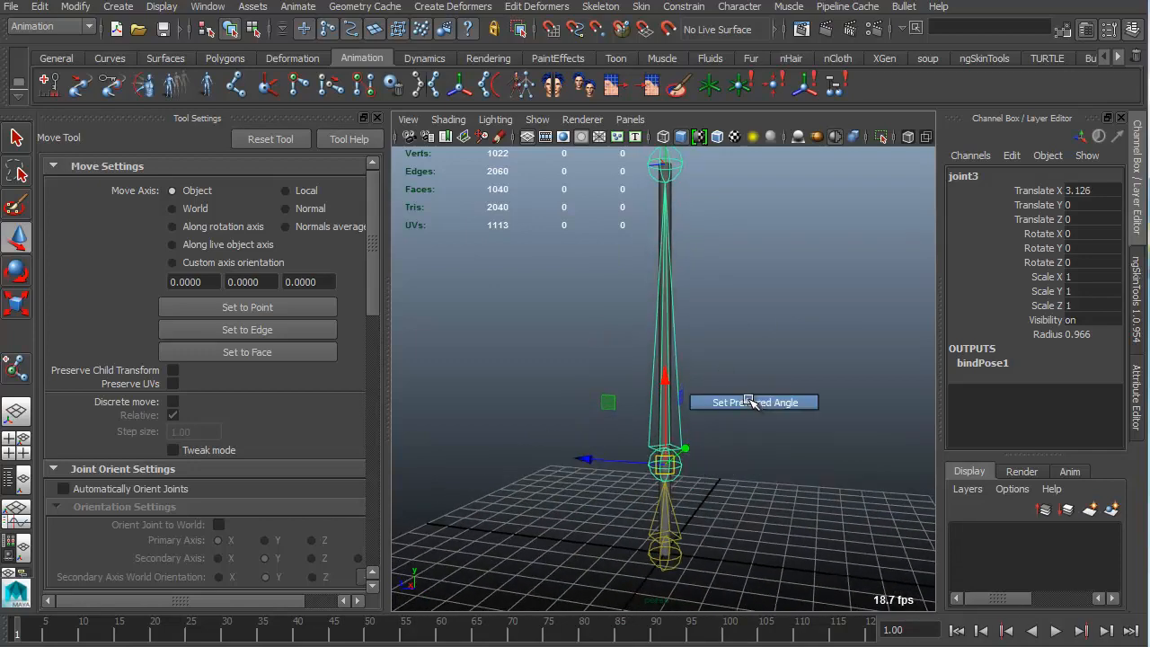
mouse_move(742, 388)
left_mouse_down("alt")
mouse_move(778, 408)
mouse_move(722, 377)
left_mouse_up("alt")
scroll(771, 411, "up", 1)
Select the inserted middle joint together with the cylinder and add the joint as a skin influence.
left_click(754, 416)
left_click(695, 482)
key("q")
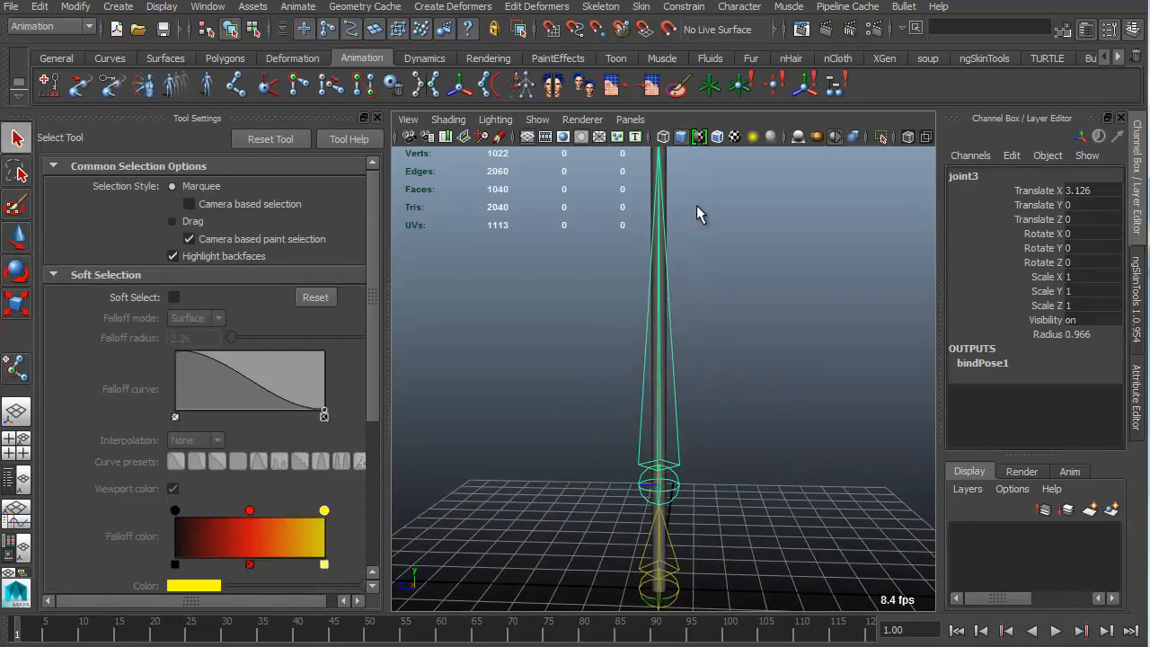
left_click_drag(696, 205, 650, 225, "alt")
left_click(643, 225)
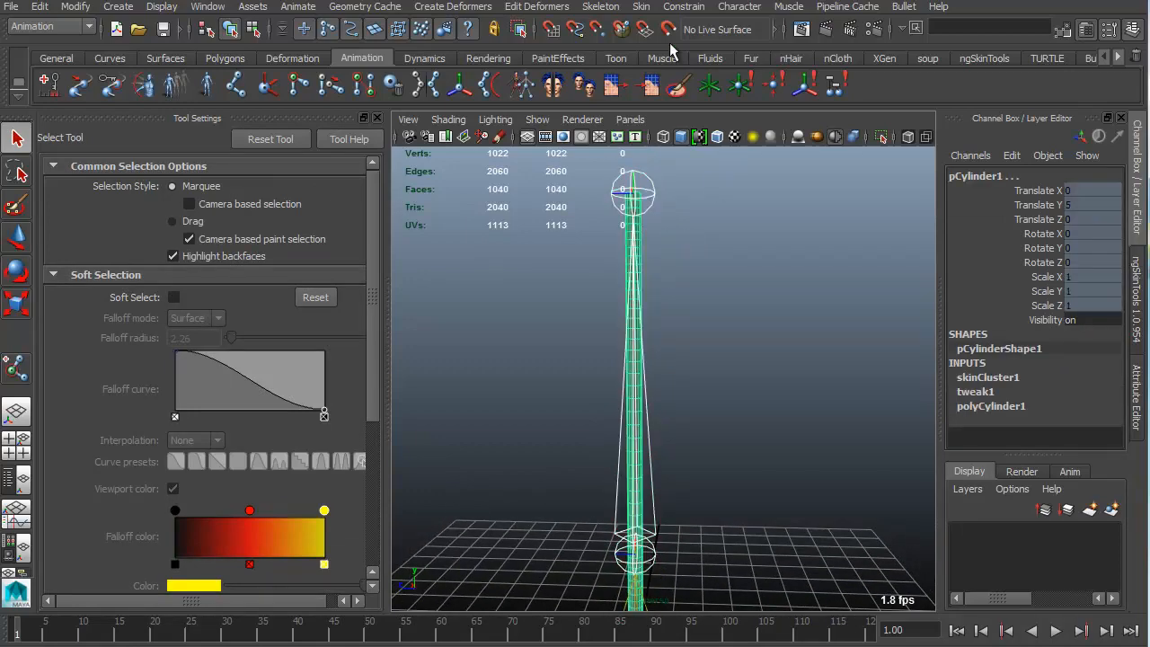
left_click(600, 6)
mouse_move(643, 18)
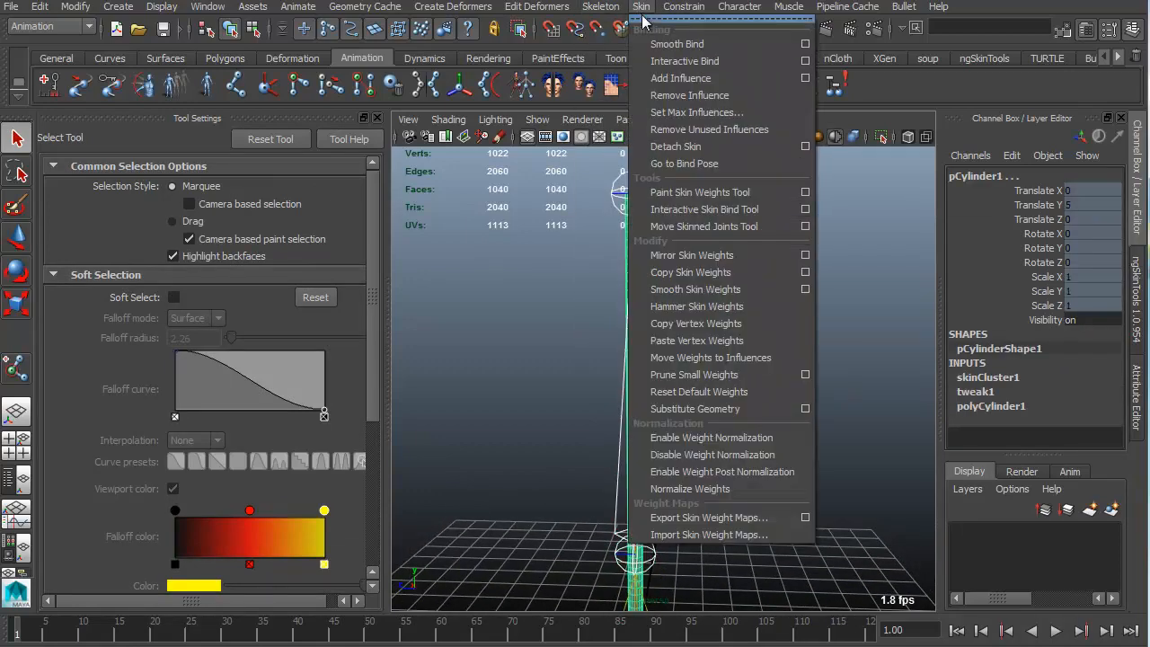
left_click(720, 77)
left_click(713, 295)
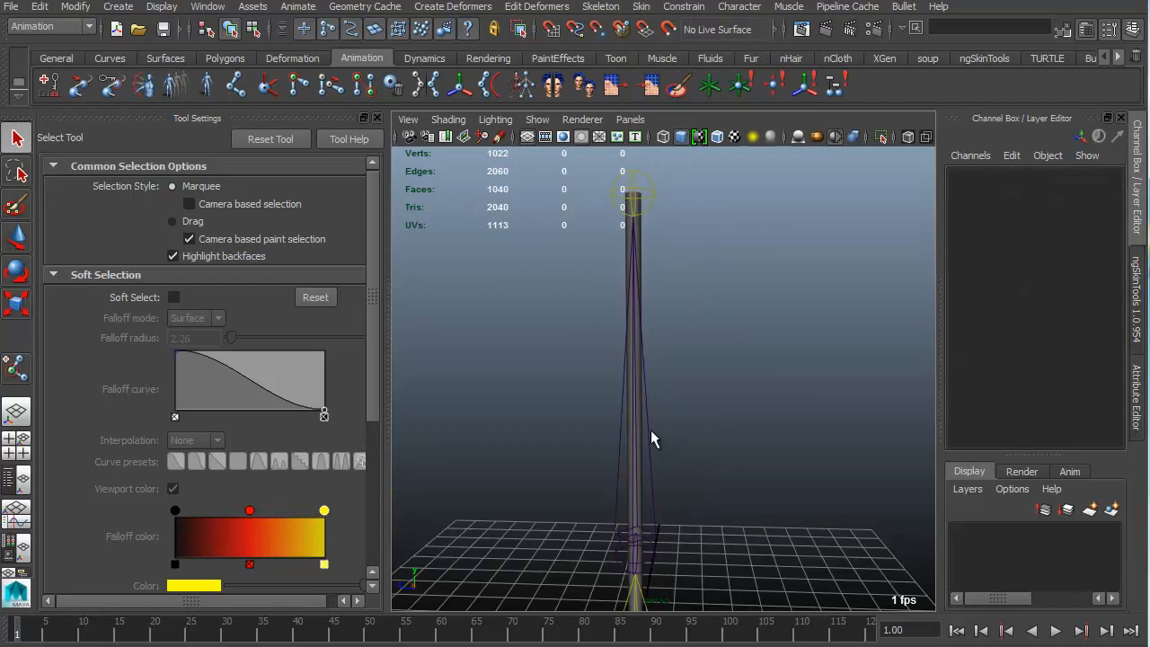
Open Paint Skin Weights on the cylinder to examine the influence hierarchy and weights, and return to the Select Tool.
left_click(641, 244)
right_click_drag(758, 305, 675, 284)
scroll(324, 262, "up", 2)
left_click_drag(374, 319, 368, 250)
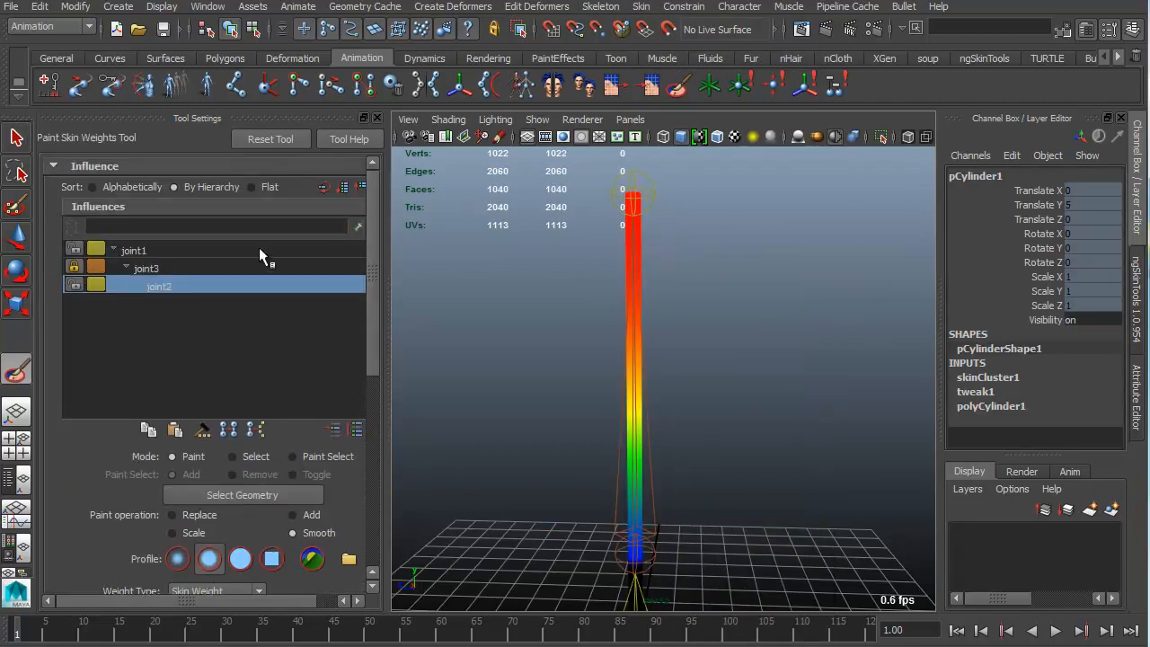
key("q")
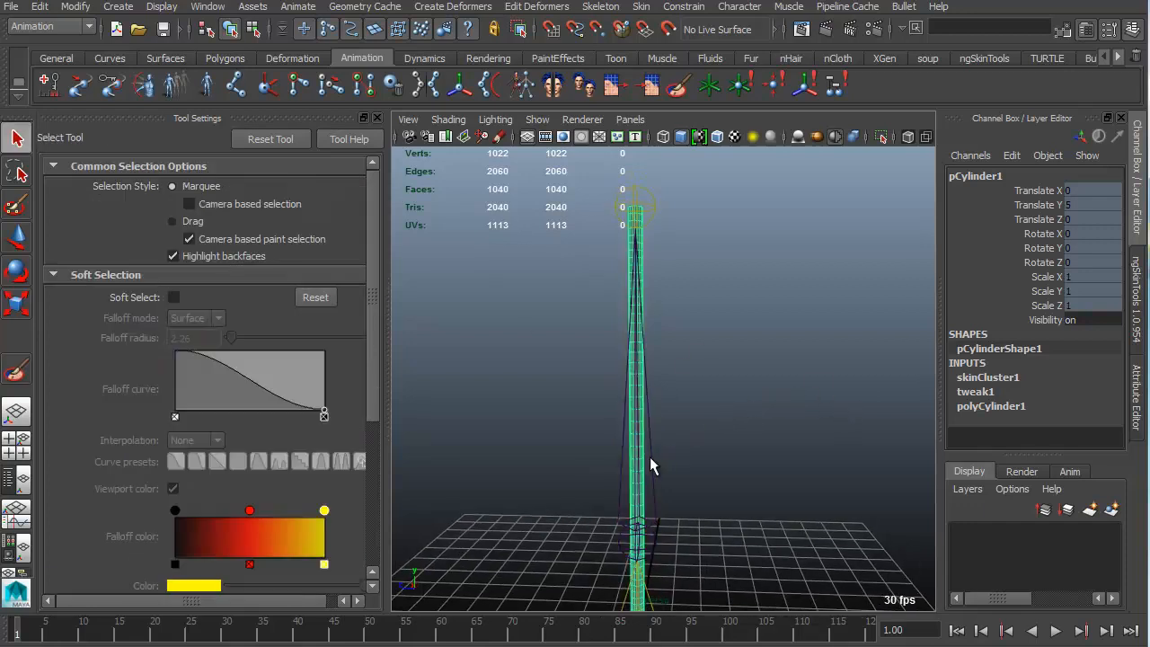
Rotate the middle joint about its Y axis to a Rotate Y of about 48.8 to test the deformation.
left_click(649, 456)
key("e")
left_click_drag(676, 468, 726, 528)
middle_click_drag(891, 438, 833, 326, "alt")
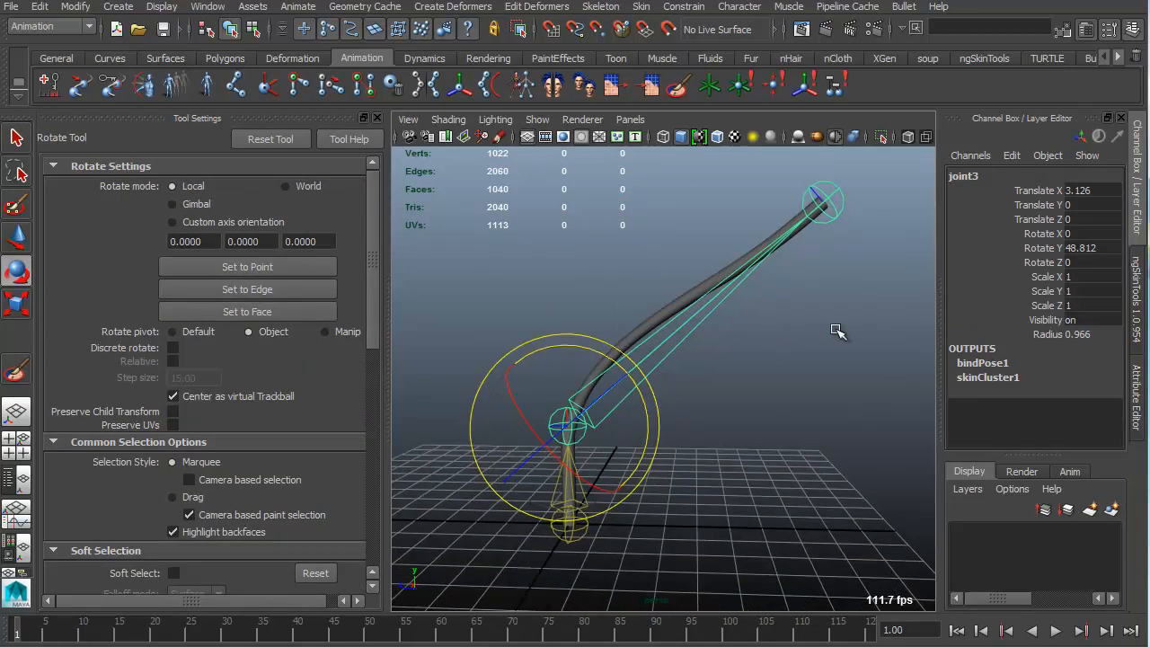
right_click_drag(833, 326, 830, 296, "alt")
Rotate the top joint to curve the end of the cylinder, and rotate the middle joint slightly further.
left_click(816, 218)
left_click_drag(834, 239, 775, 290)
left_click(629, 280)
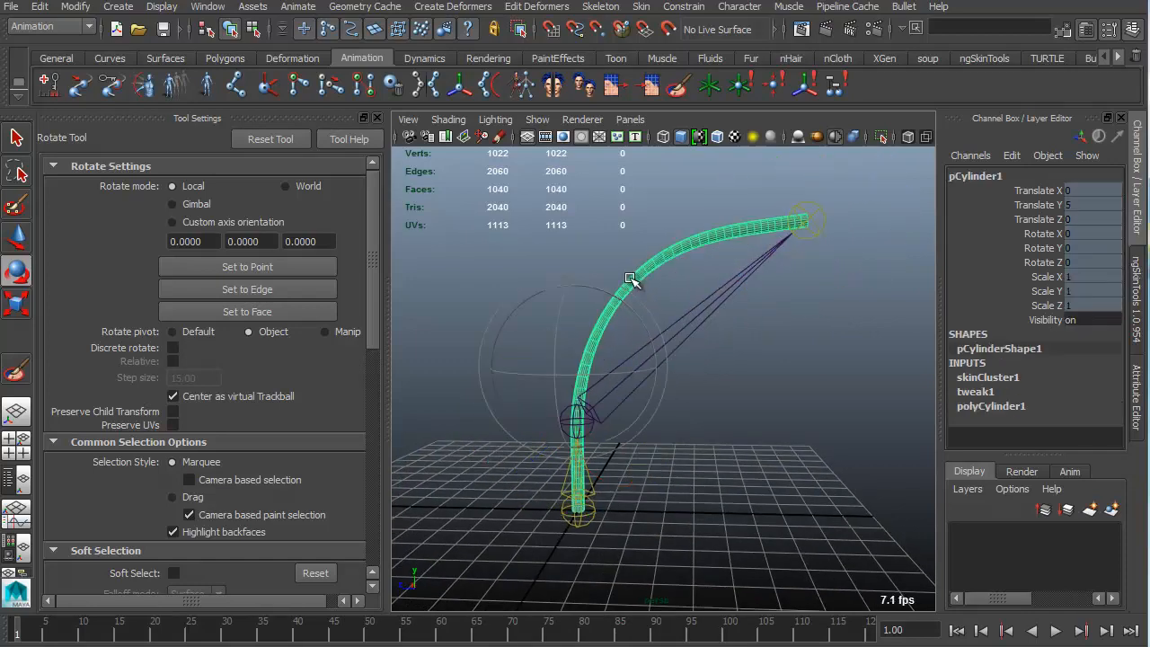
left_click(693, 323)
mouse_move(649, 382)
left_mouse_down()
mouse_move(660, 398)
mouse_move(653, 381)
left_mouse_up()
Open Paint Skin Weights on the cylinder with joint3 unlocked as the influence, and shrink the brush.
left_click(654, 279)
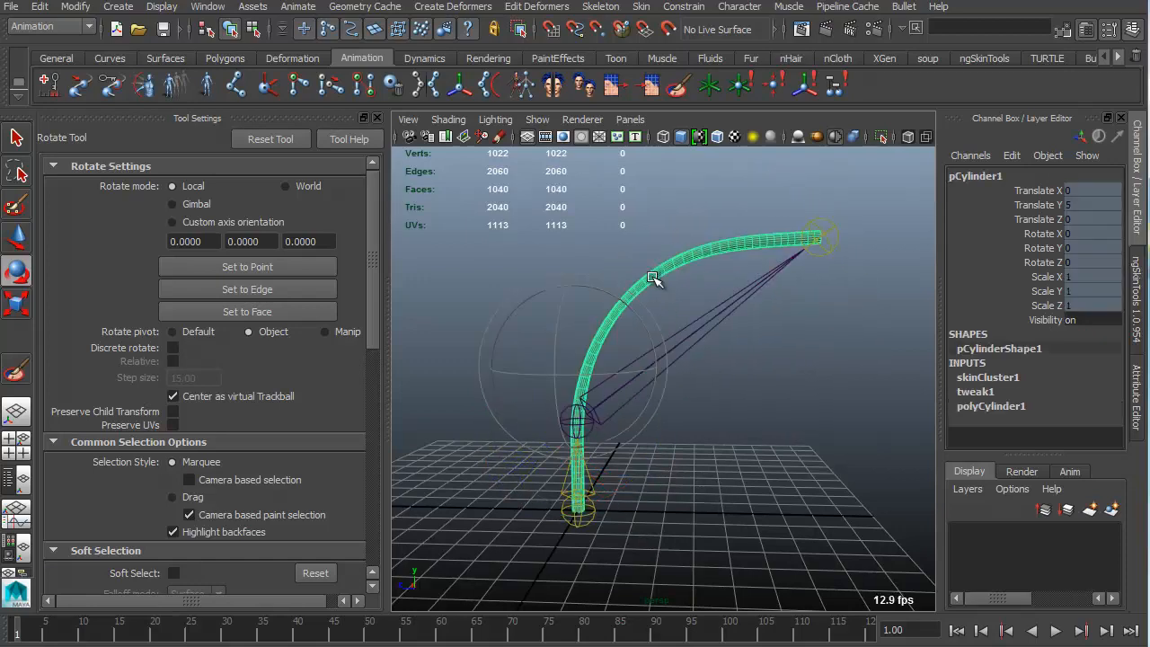
right_click_drag(654, 279, 559, 254)
left_click(155, 268)
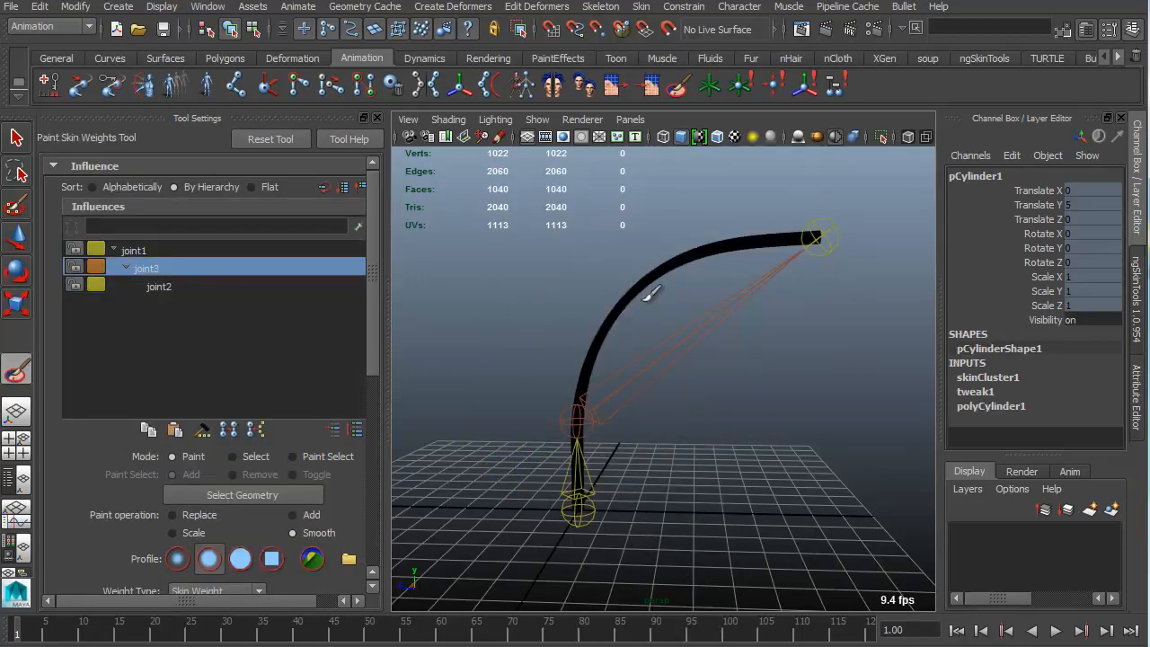
scroll(641, 335, "up", 3)
right_click_drag(625, 364, 647, 297)
scroll(647, 297, "down", 2)
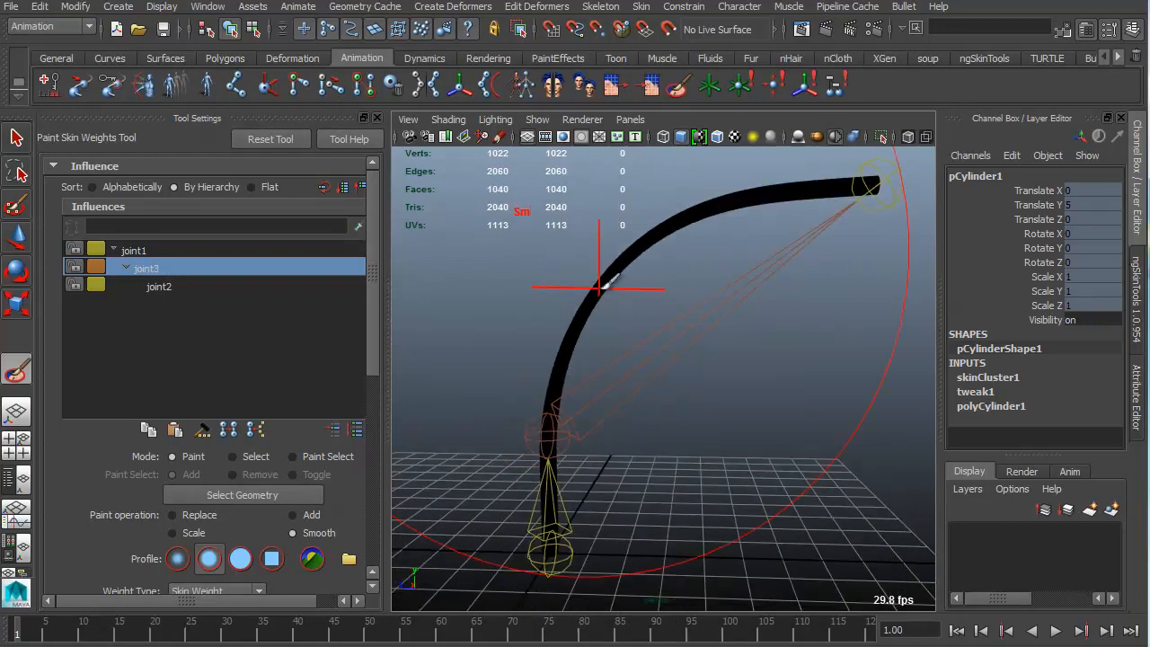
key("b")
mouse_move(609, 288)
left_mouse_down()
mouse_move(542, 288)
mouse_move(683, 302)
mouse_move(611, 303)
left_mouse_up()
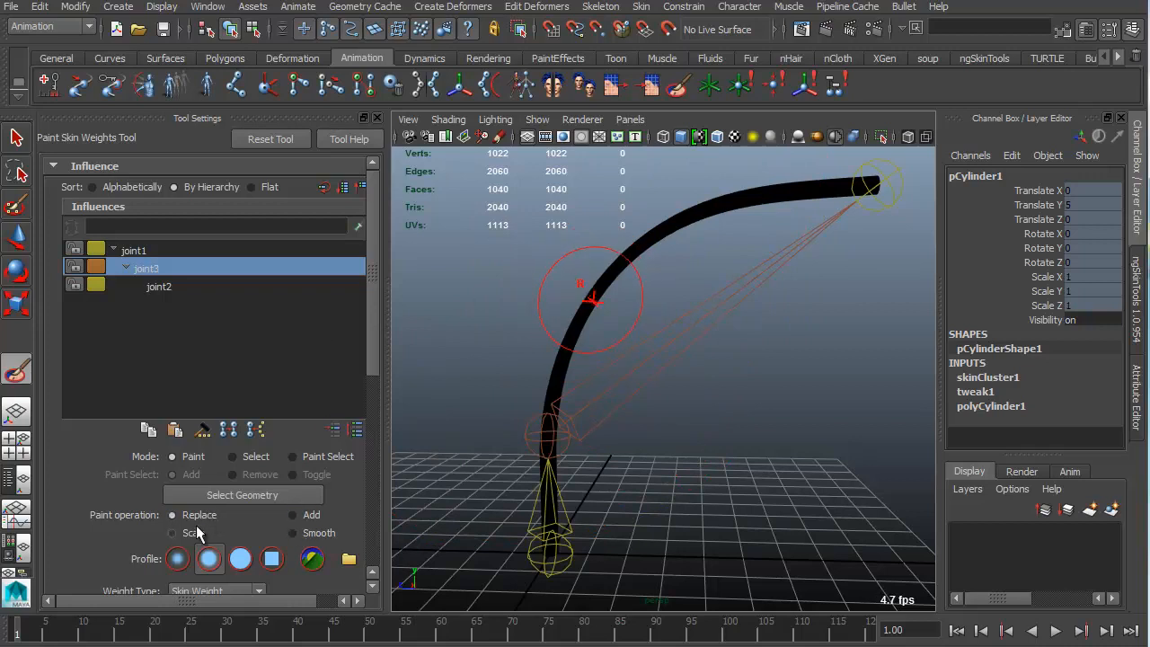
Paint weight onto the cylinder's bend for joint3 with the Add operation, opacity 0.2427 and value 0.3107.
left_click(306, 517)
scroll(305, 497, "down", 4)
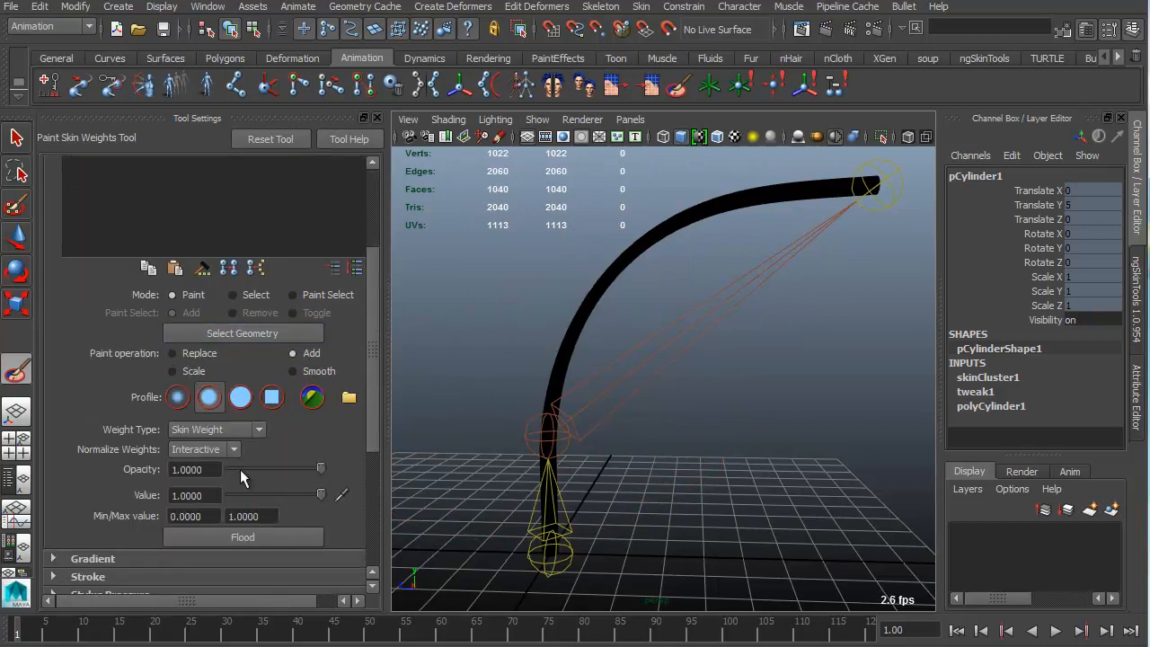
left_click(250, 469)
left_click(258, 496)
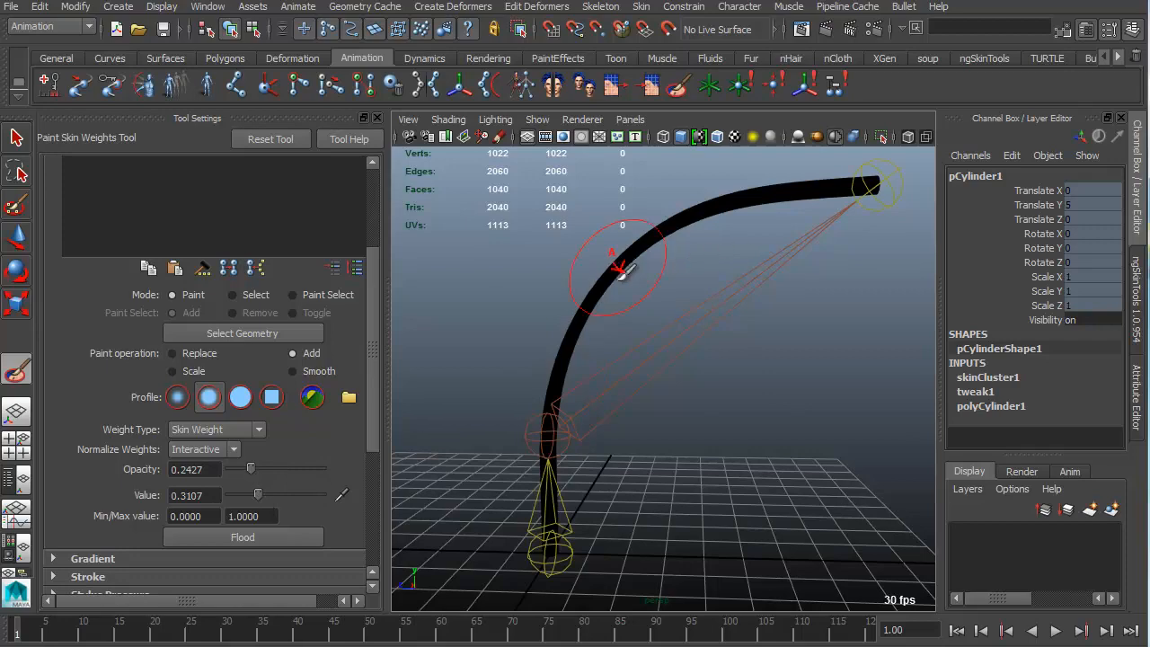
mouse_move(616, 259)
left_mouse_down()
mouse_move(618, 277)
mouse_move(737, 207)
mouse_move(644, 287)
mouse_move(763, 326)
mouse_move(686, 336)
mouse_move(744, 364)
mouse_move(627, 265)
mouse_move(702, 340)
left_mouse_up()
Select an edge loop on the cylinder's distorted stretch, convert it to vertices and grow the selection over the whole bend.
key("q")
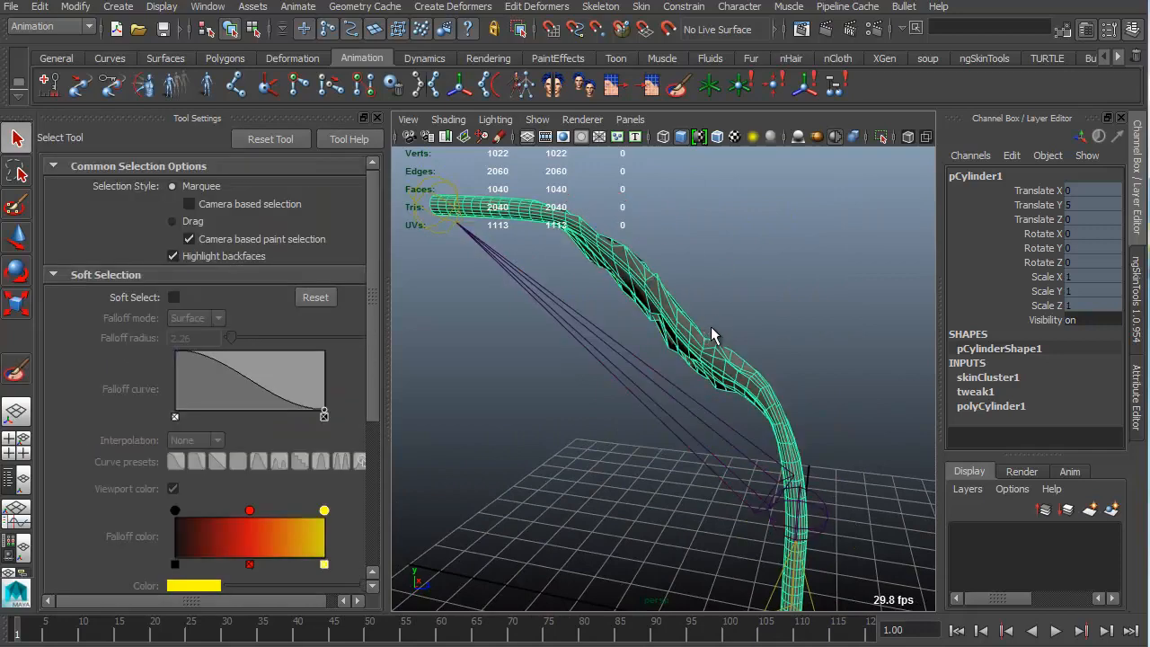
mouse_move(711, 331)
right_mouse_down()
mouse_move(683, 333)
mouse_move(678, 315)
right_mouse_up()
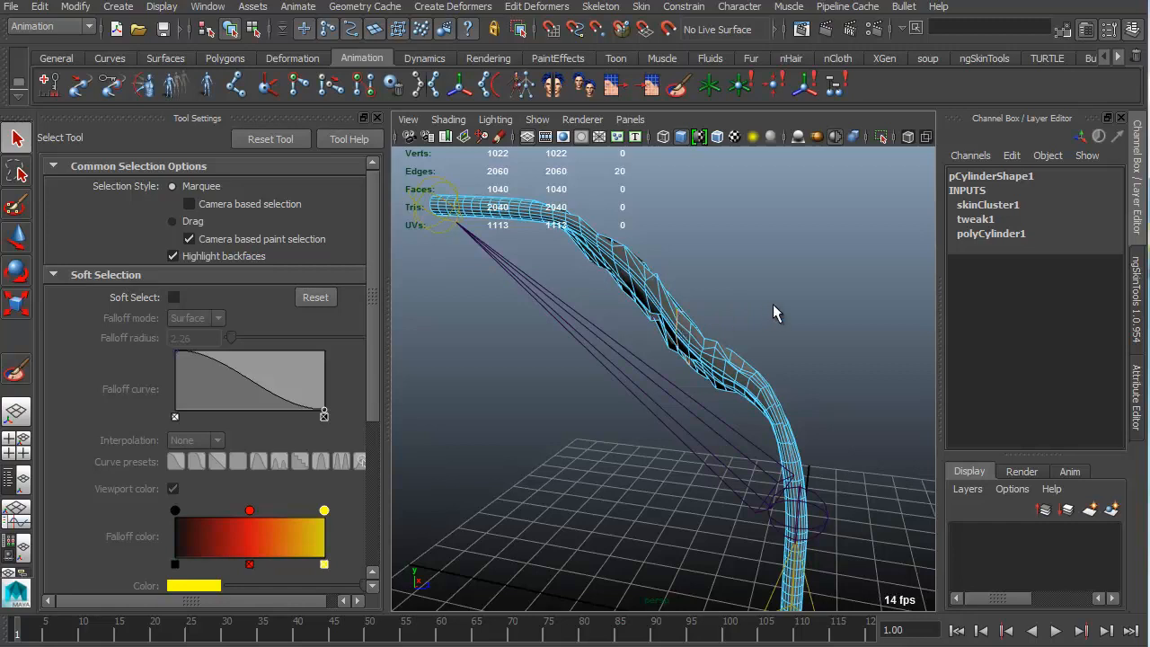
right_click_drag(773, 304, 727, 269, "ctrl")
key("shift+period")
key("shift+period")
key("shift+period")
key("shift+period")
key("shift+period")
key("shift+period")
key("shift+period")
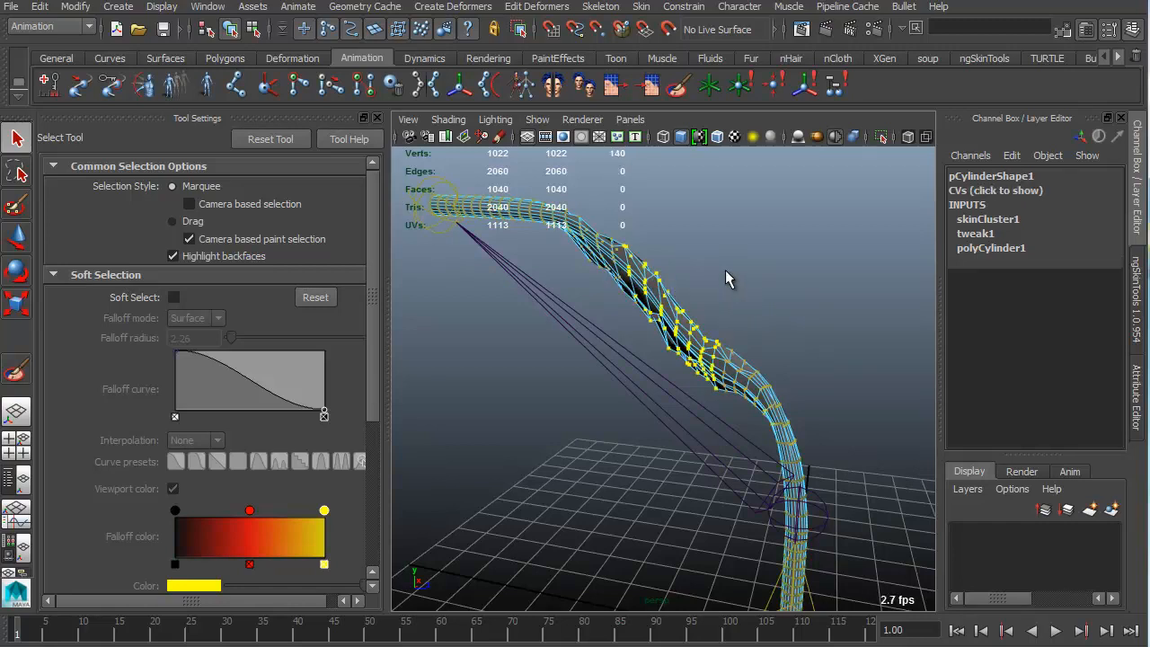
key("shift+period")
key("shift+period")
key("shift+period")
key("shift+period")
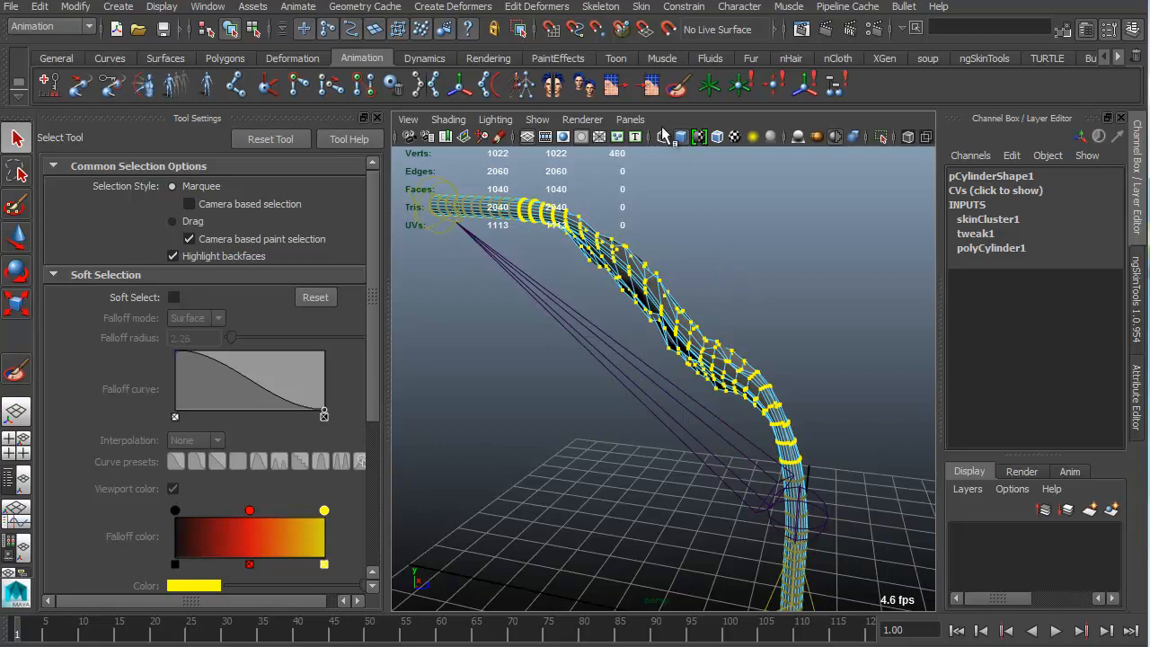
Hammer the skin weights of the selected vertices on the cylinder's bend.
left_click(642, 7)
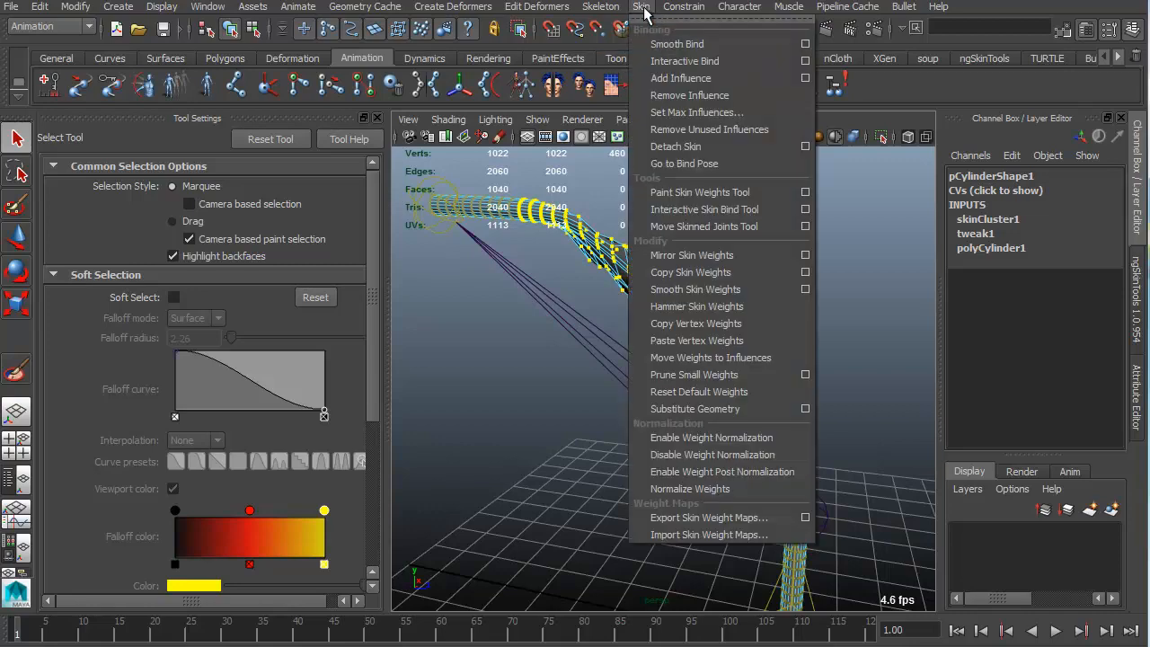
left_click(726, 308)
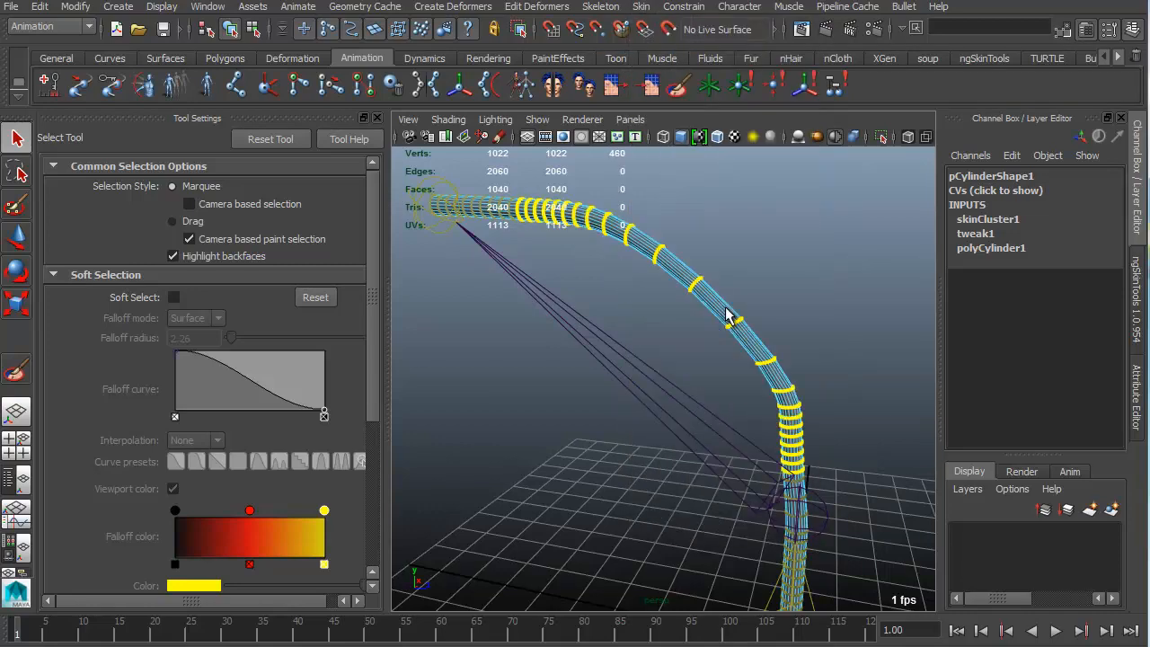
left_click_drag(751, 294, 680, 303, "alt")
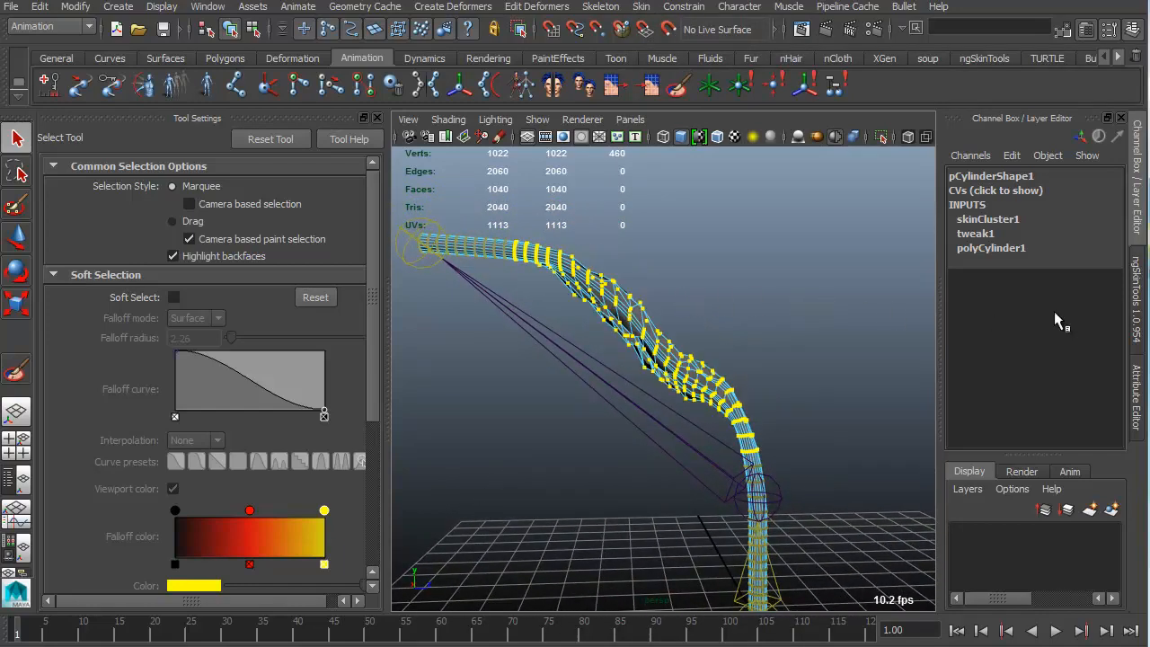
Set the ngSkinTools Relax intensity to low and enable soft selection on the vertices with a falloff radius of 1.31.
left_click(1137, 292)
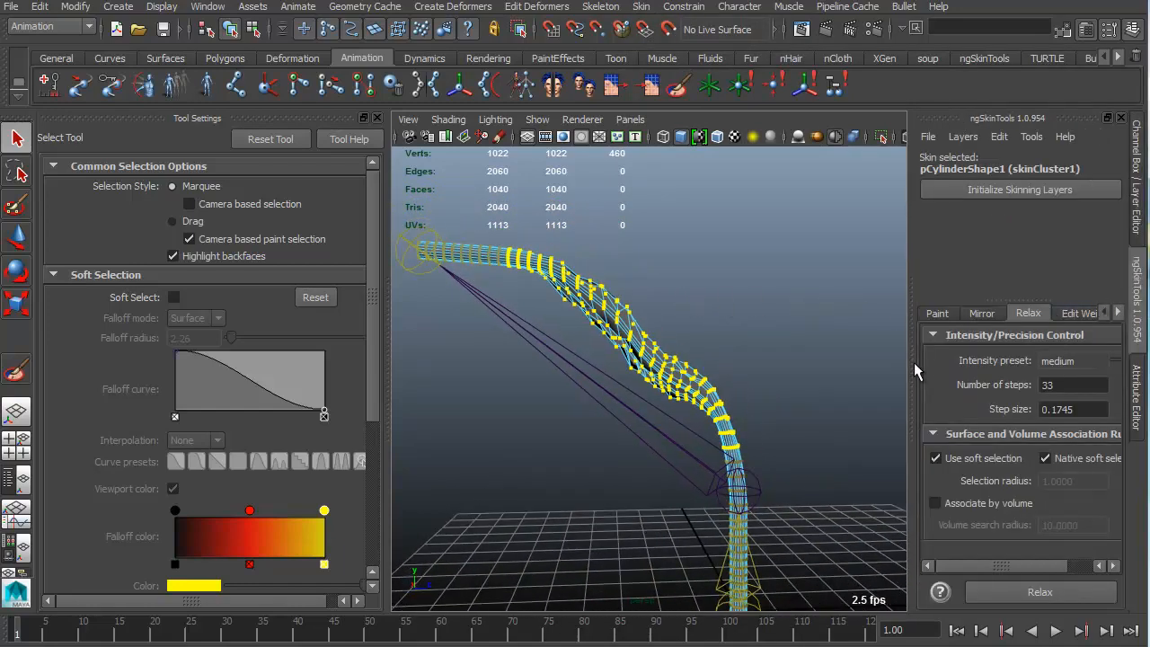
left_click_drag(916, 370, 855, 367)
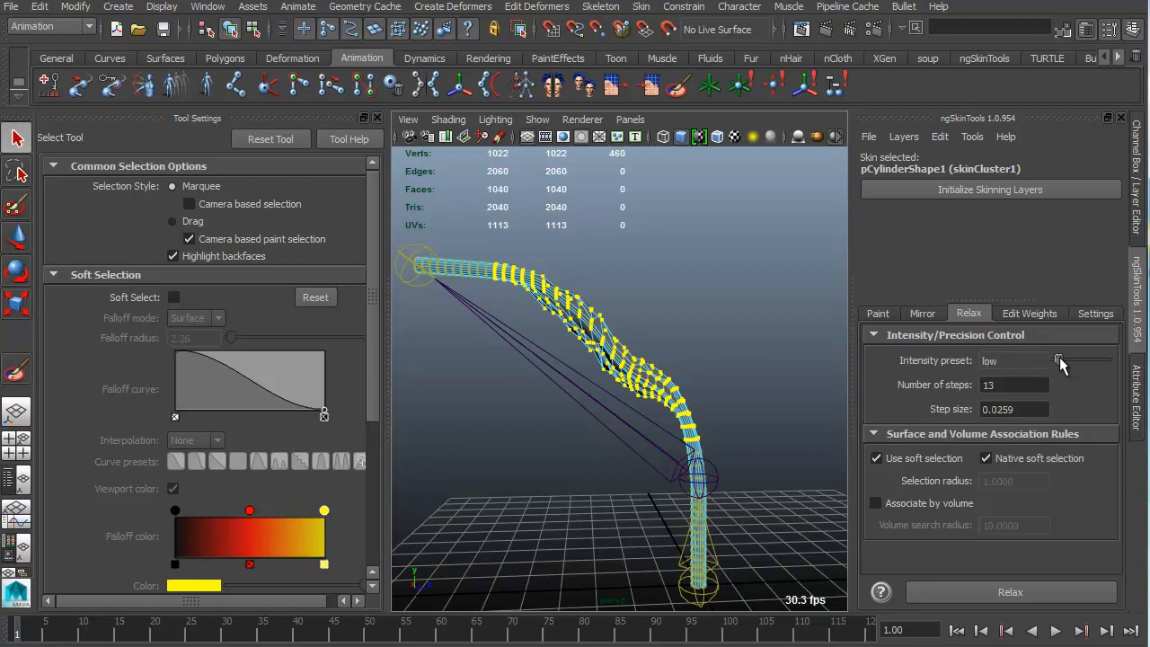
key("b")
left_click_drag(686, 337, 637, 329)
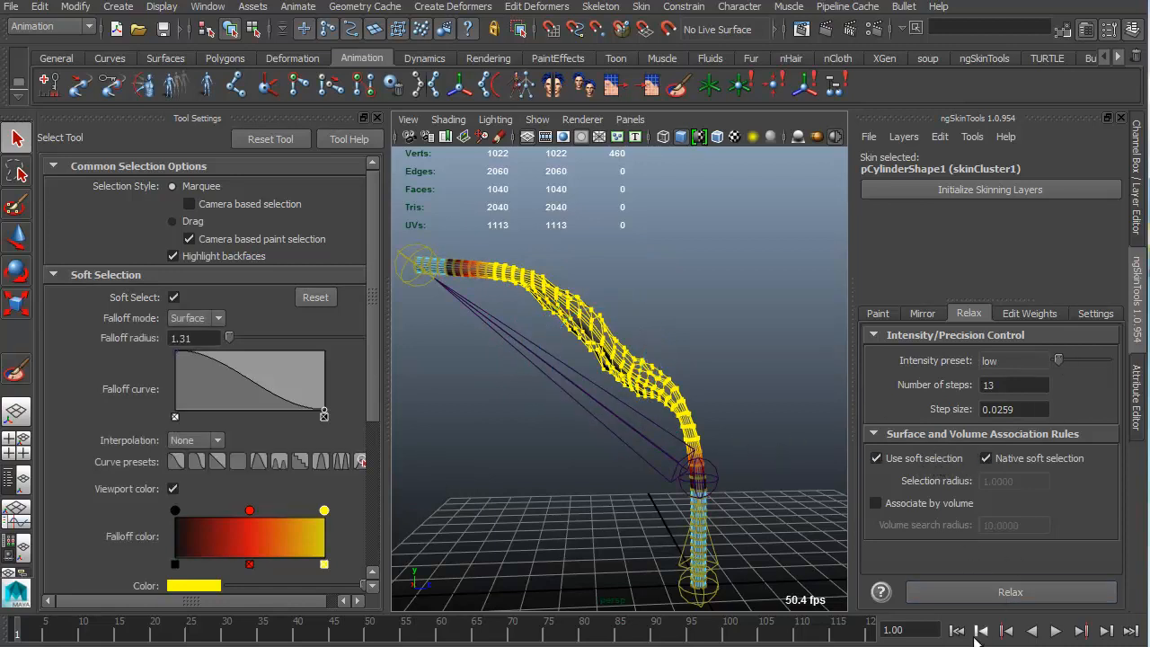
Relax the selected vertices' weights repeatedly, raising the intensity to medium with 33 steps and a step size of 0.1759.
left_click(1010, 595)
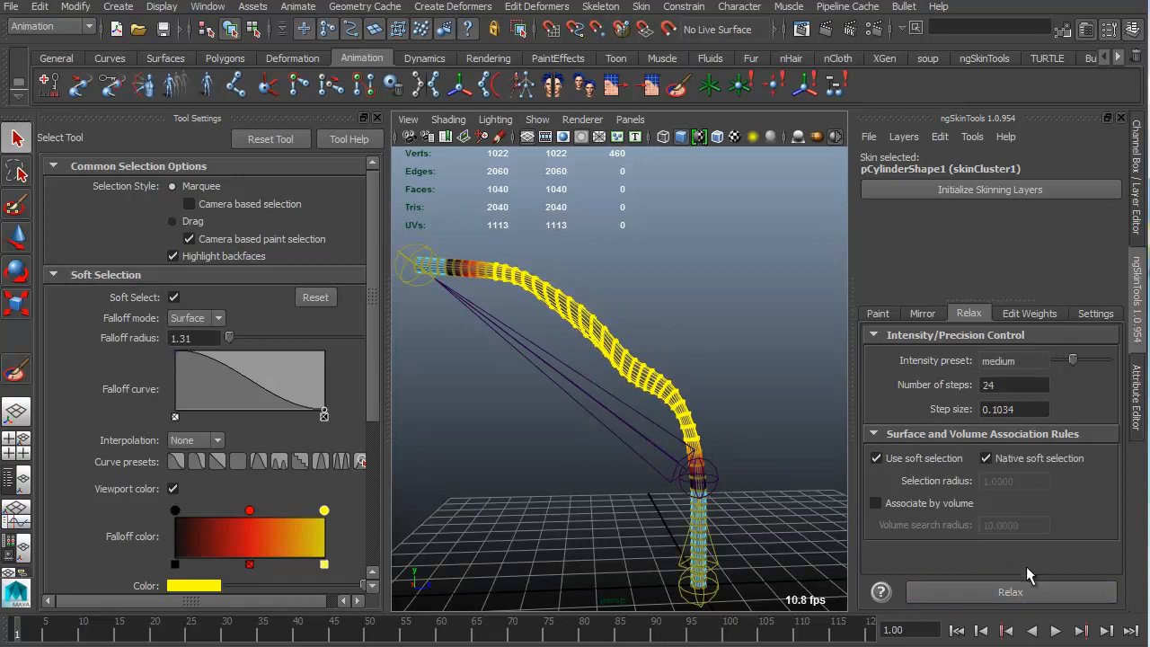
left_click(1024, 587)
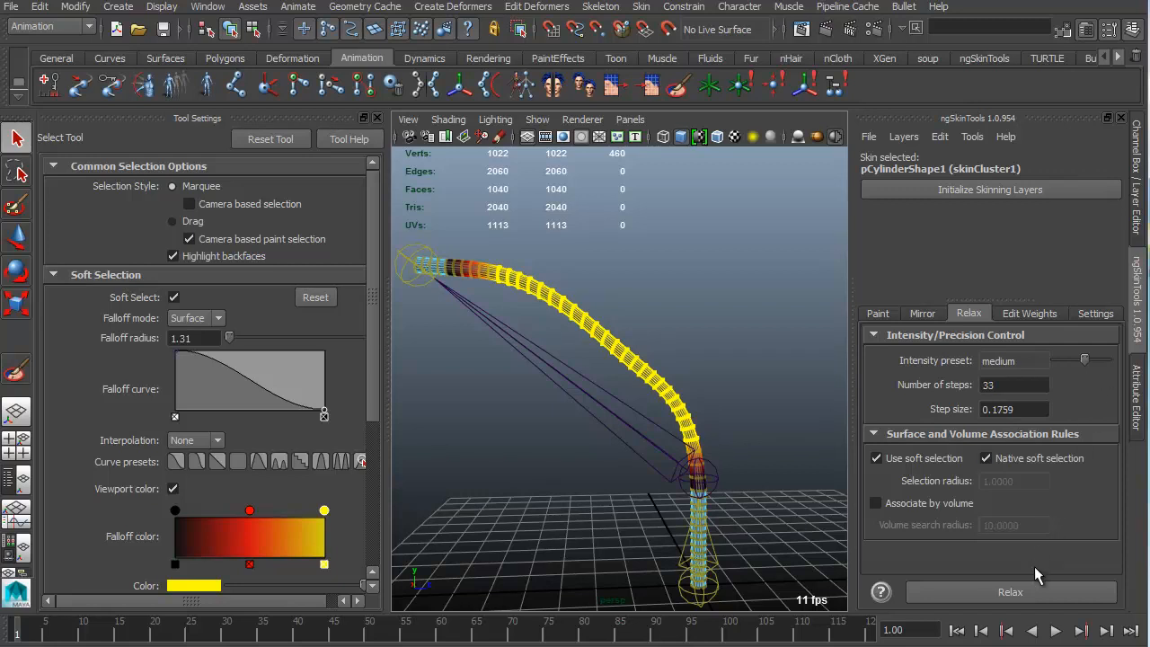
left_click(1040, 588)
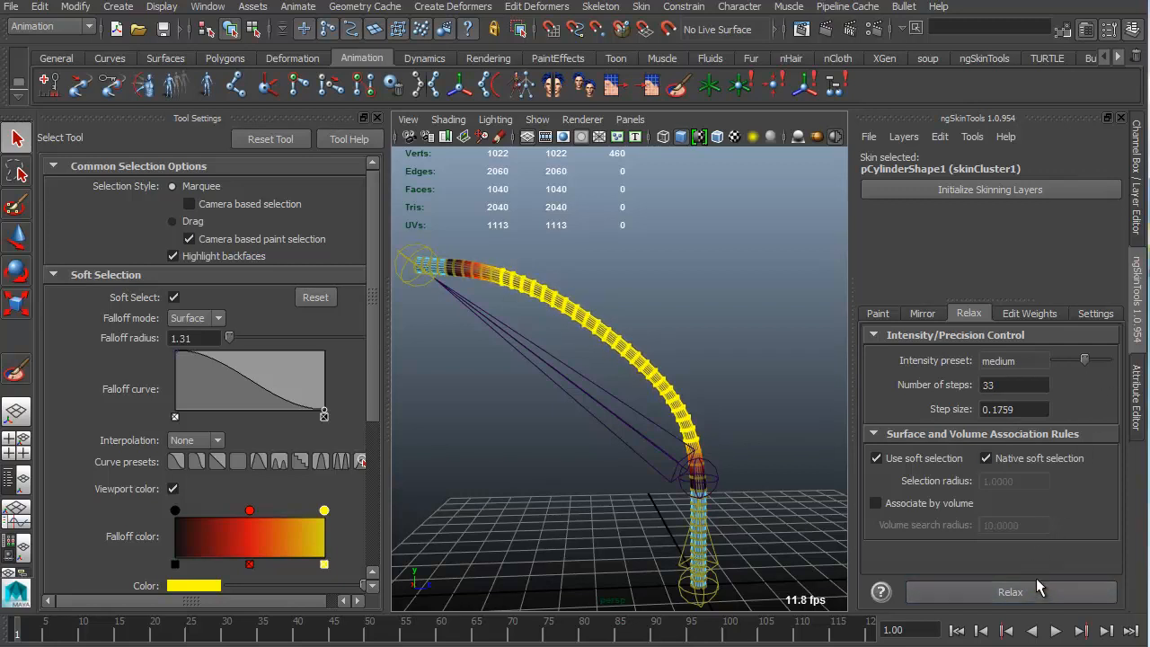
left_click(1037, 584)
left_click(1037, 584)
left_click(1036, 584)
left_click(1037, 584)
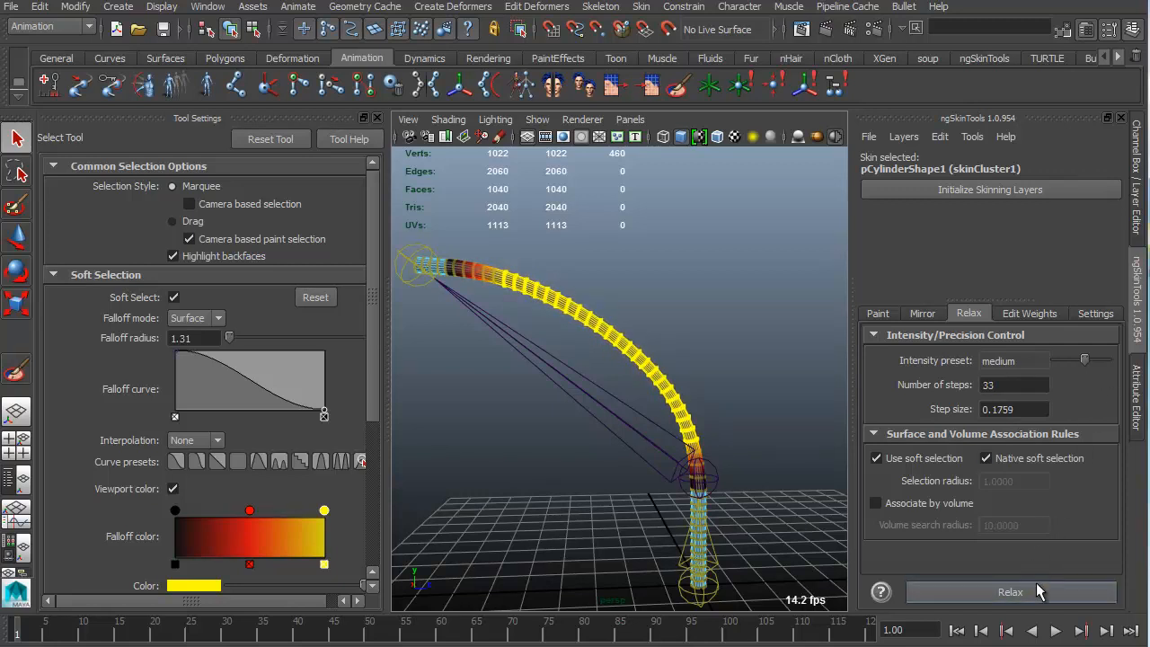
left_click(1037, 590)
left_click(1037, 590)
left_click(1037, 590)
Rotate the middle joint, joint3, further down to test how the relaxed weights deform the cylinder.
left_click_drag(719, 384, 503, 347, "alt")
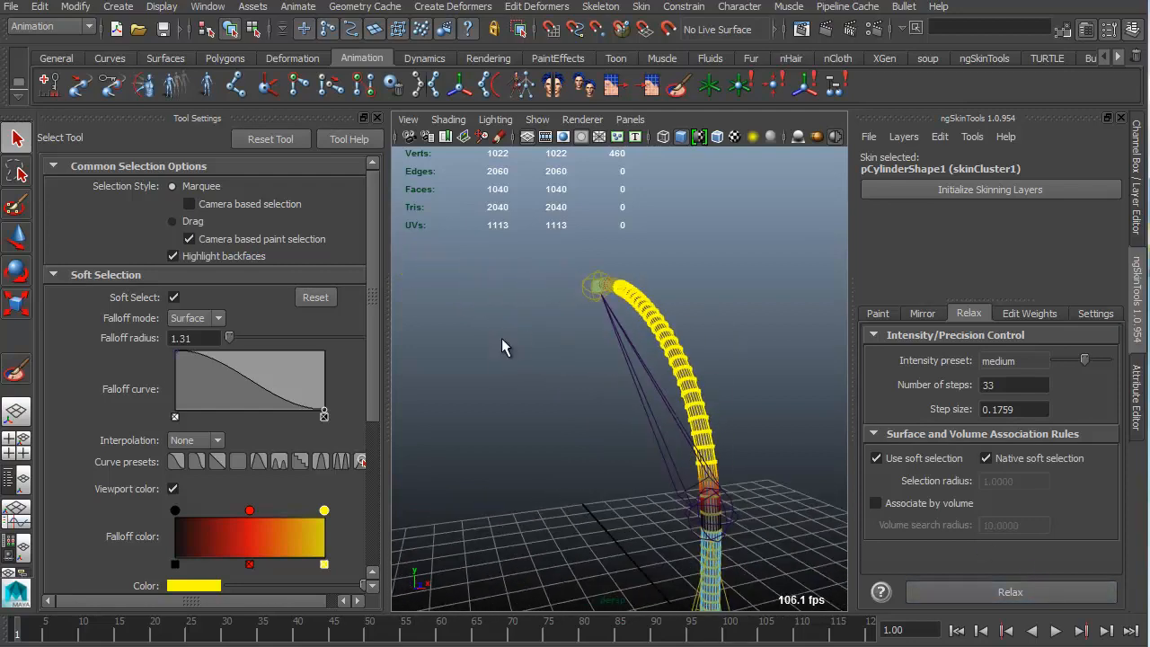
left_click_drag(755, 393, 499, 366, "alt")
left_click_drag(601, 262, 624, 401, "alt")
left_click(676, 283)
scroll(571, 286, "down", 4)
left_click(643, 383)
key("e")
scroll(711, 436, "up", 4)
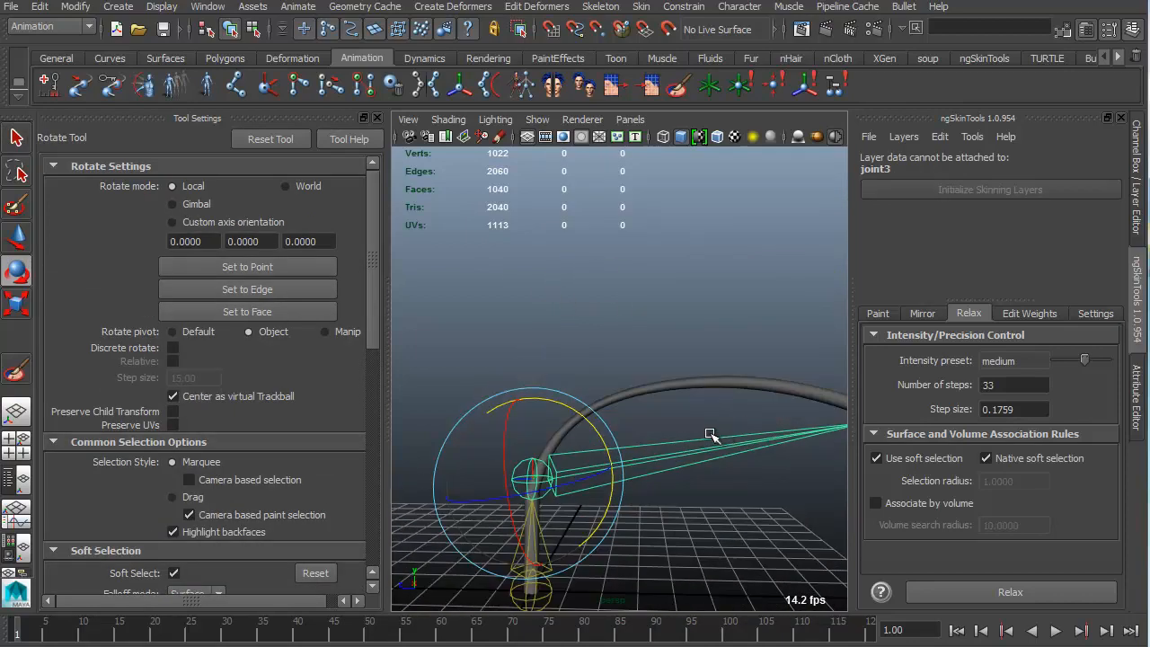
Rotate the end joint, joint2, to curl the tip of the cylinder downward.
middle_click_drag(831, 448, 730, 372, "alt")
scroll(731, 372, "down", 1)
scroll(731, 373, "down", 1)
left_click(755, 339)
left_click(740, 351)
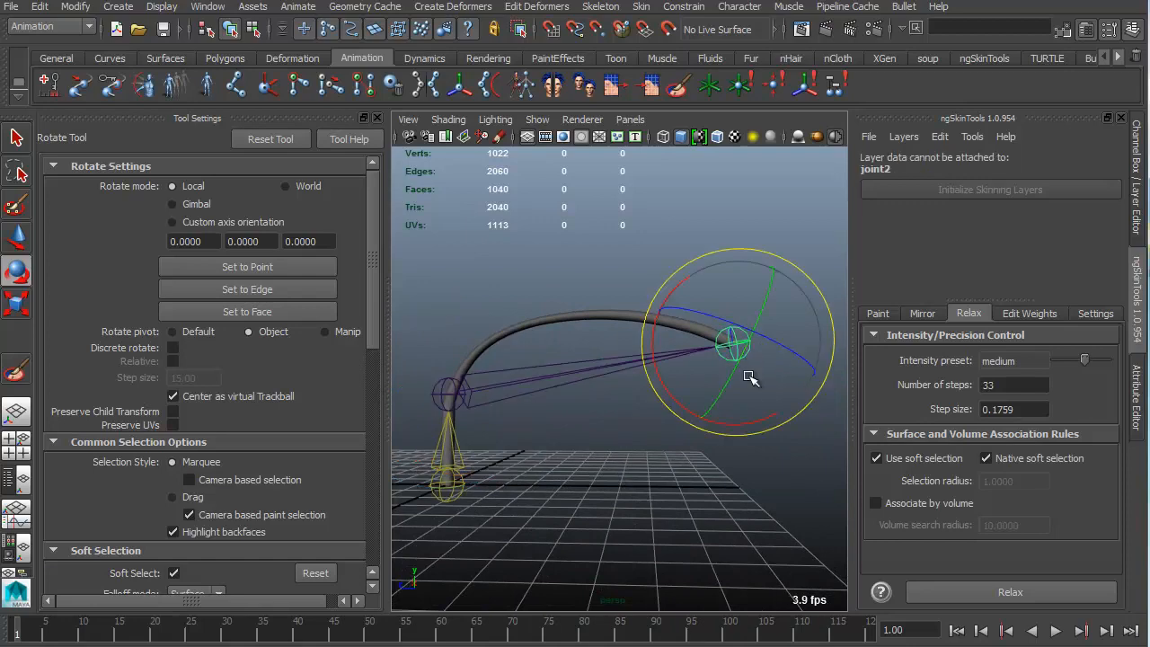
left_click_drag(734, 422, 681, 401)
Try moving the end joint toward the middle joint, and undo the joint pose tests back to the vertex selection.
key("w")
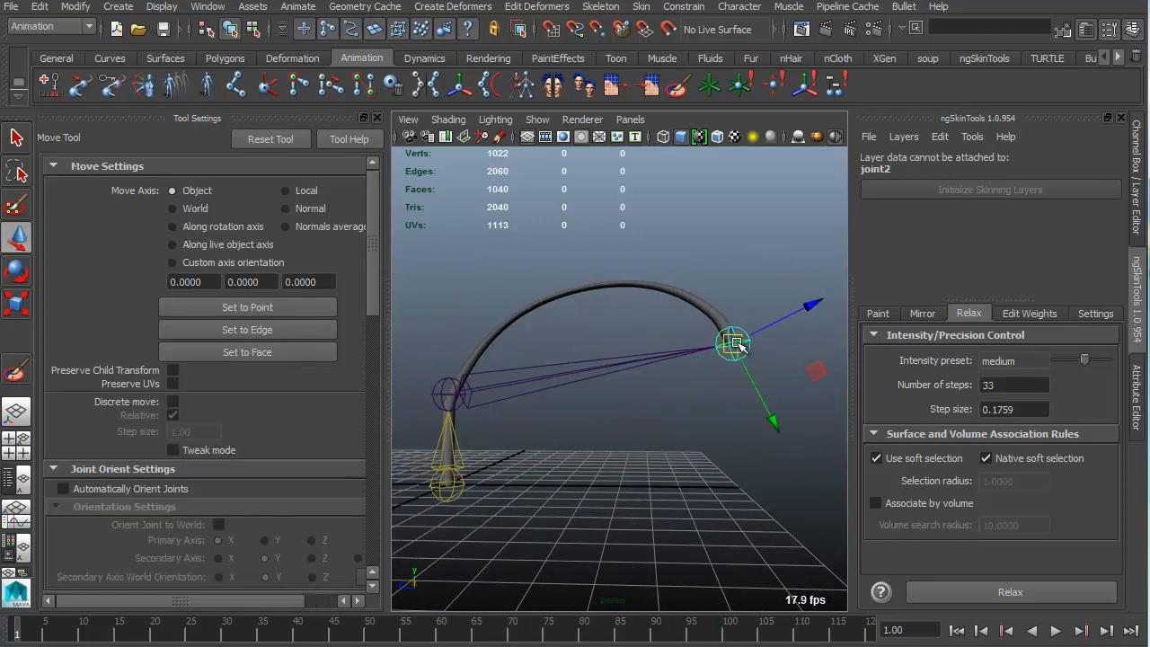
left_click_drag(734, 342, 673, 384)
middle_click_drag(579, 361, 634, 357, "alt")
left_click_drag(635, 358, 642, 297, "alt")
left_click(633, 322)
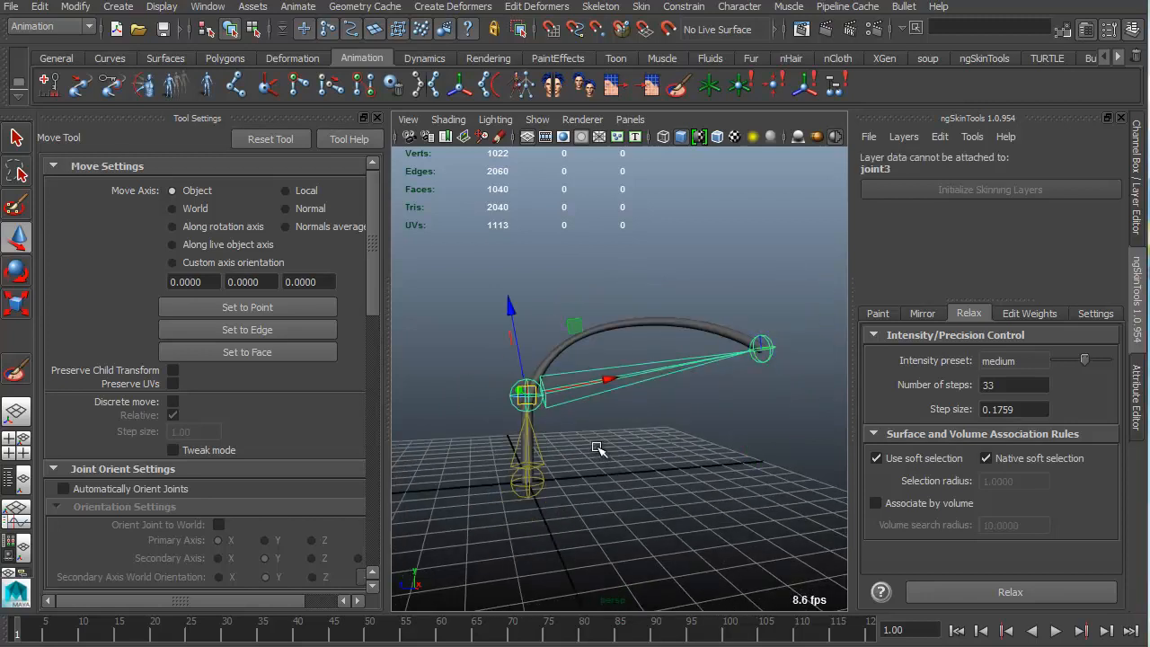
key("ctrl+z")
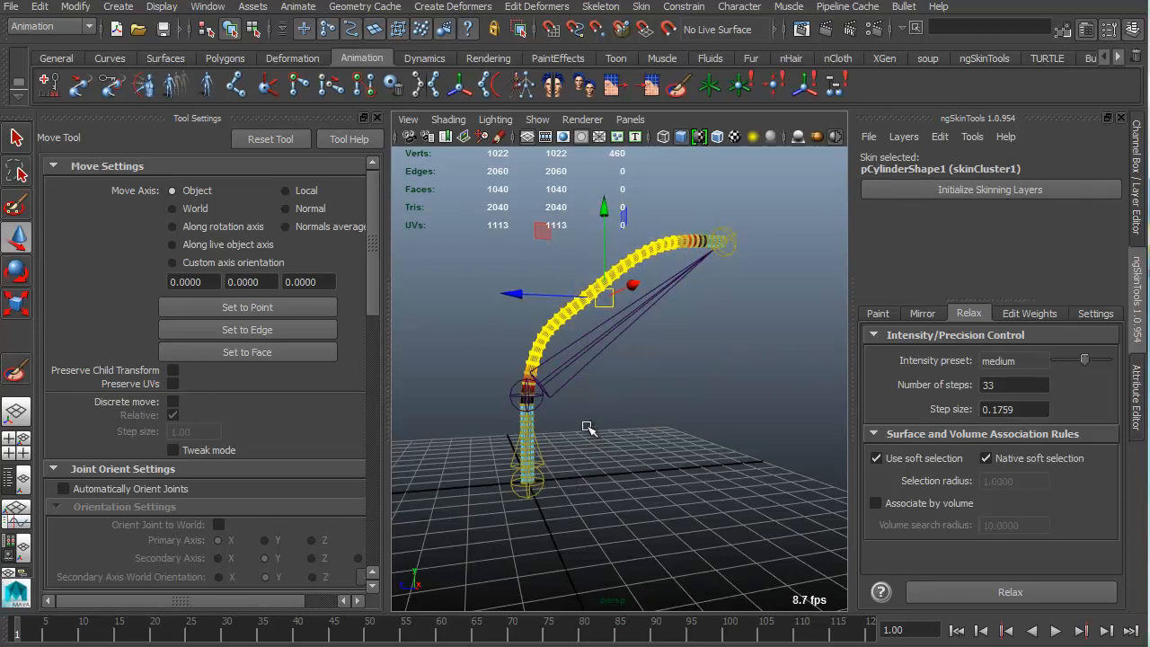
Leave vertex mode on the cylinder and scrub the timeline back to frame 1.
left_click_drag(575, 462, 702, 400, "alt")
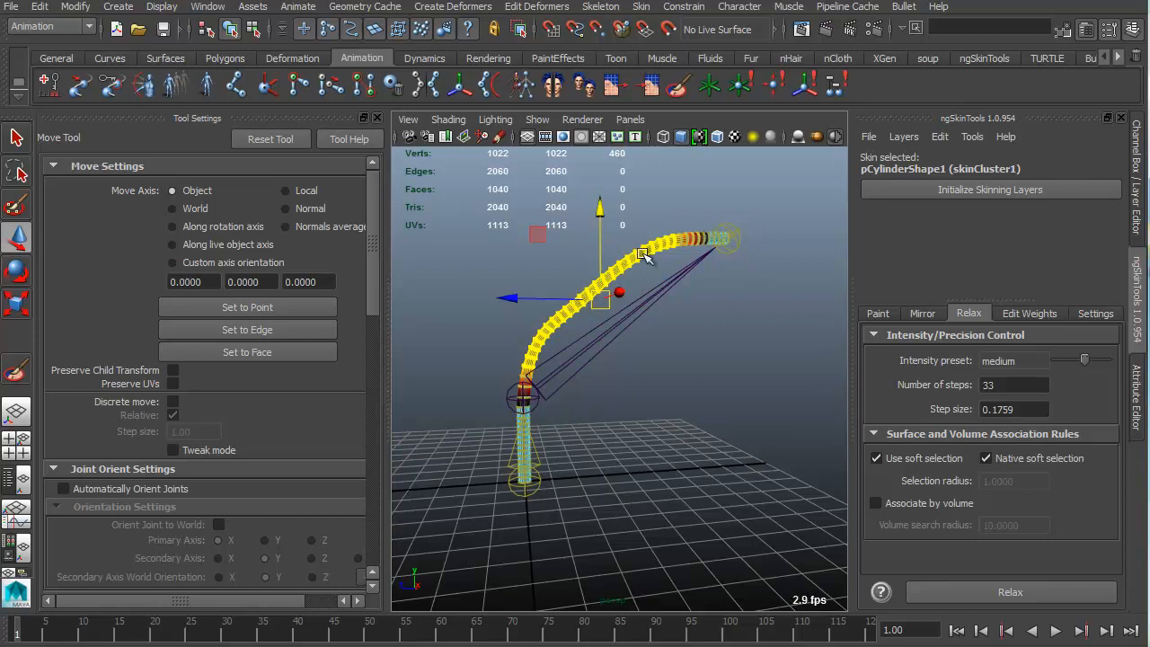
right_click_drag(638, 249, 684, 209)
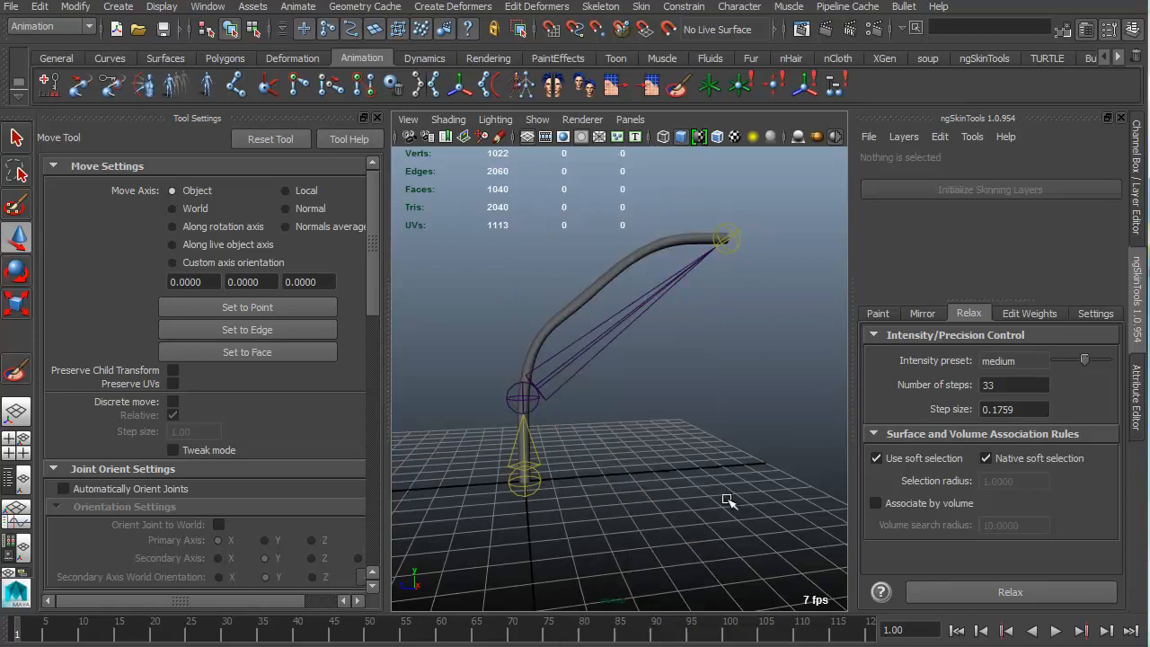
left_click_drag(536, 636, 20, 620)
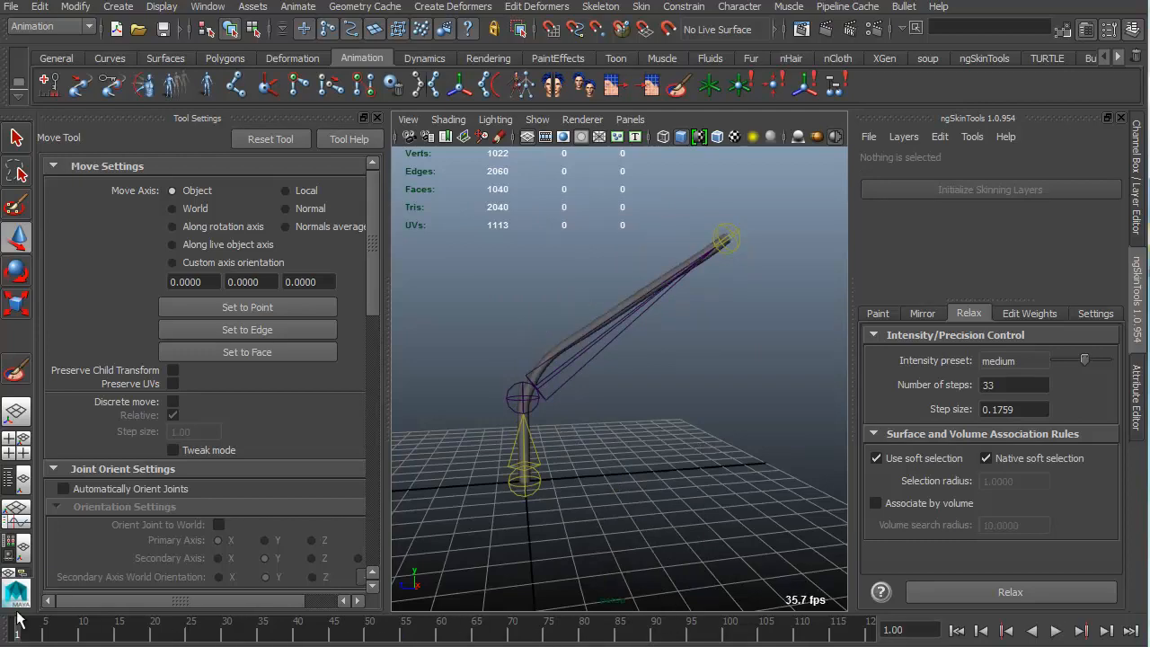
Select the joint chain, return it to the bind pose and clear the selection.
left_click(593, 359)
left_click(529, 476, "shift")
left_click(641, 6)
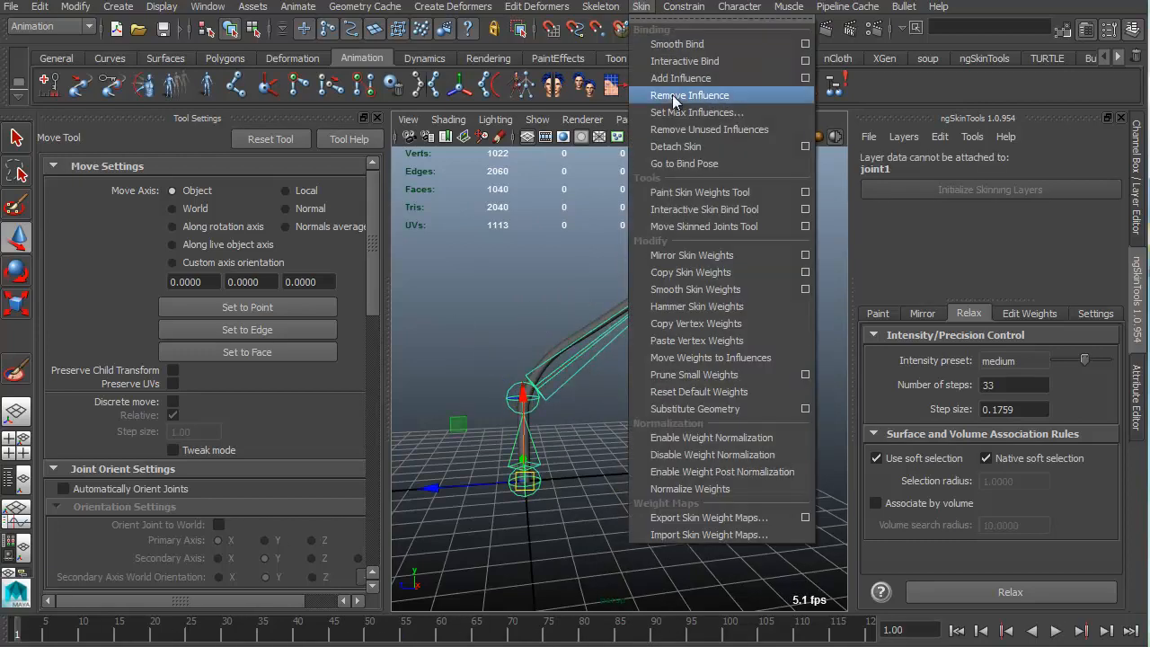
left_click(710, 164)
left_click(665, 329)
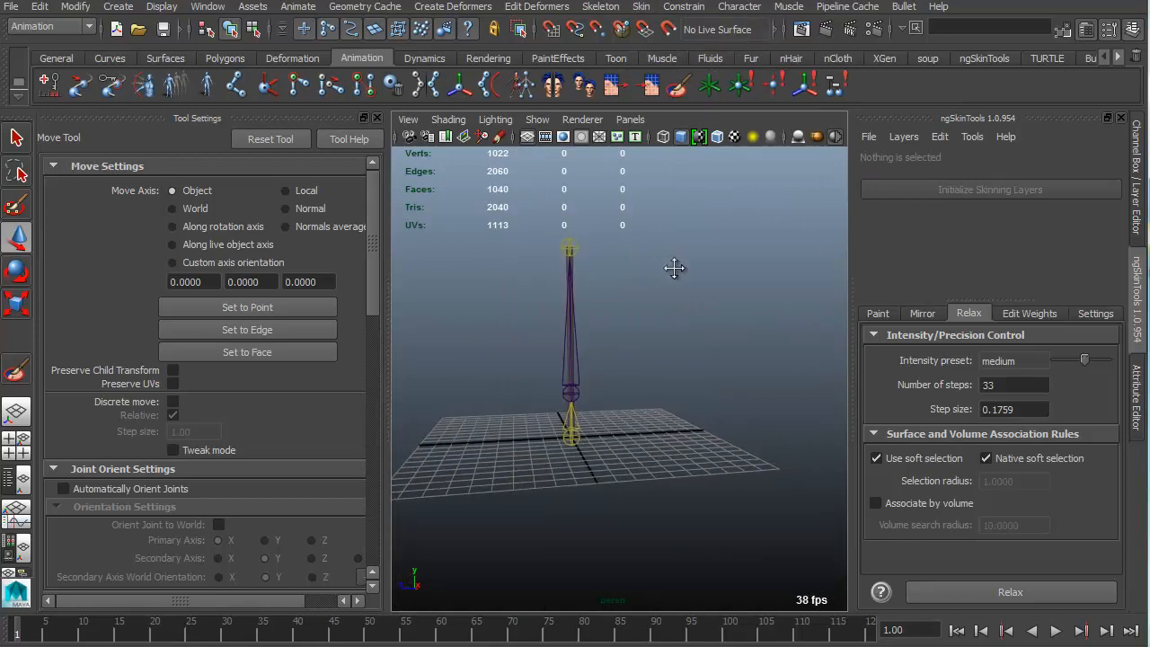
Rotate the middle joint, joint3, to tilt the upper part of the cylinder sideways, and clear the selection.
left_click_drag(674, 268, 571, 295, "alt")
right_click_drag(570, 295, 724, 387, "alt")
left_click_drag(724, 388, 629, 387, "alt")
right_click_drag(674, 369, 609, 366, "alt")
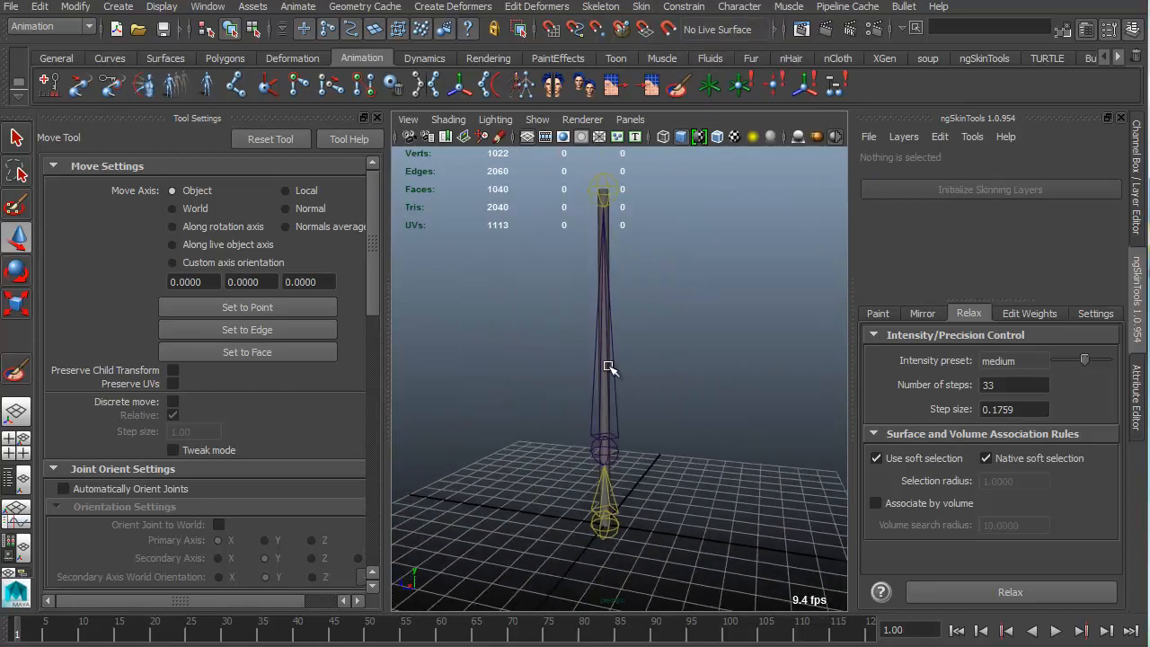
left_click_drag(608, 368, 616, 459, "alt")
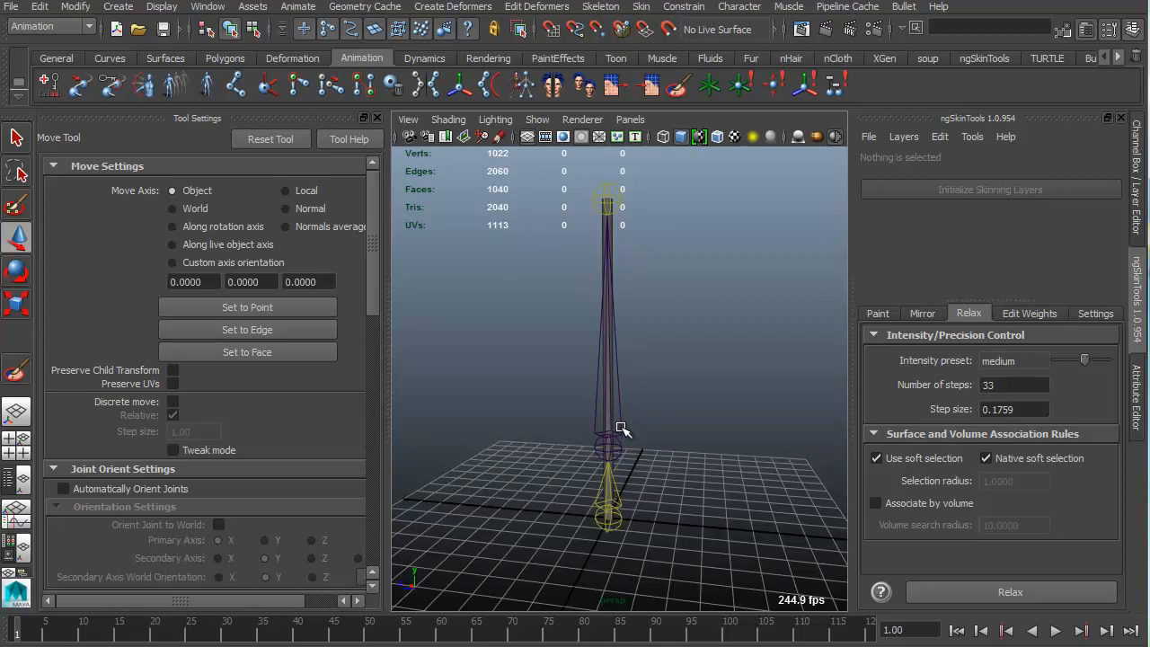
left_click(622, 432)
left_click(617, 203)
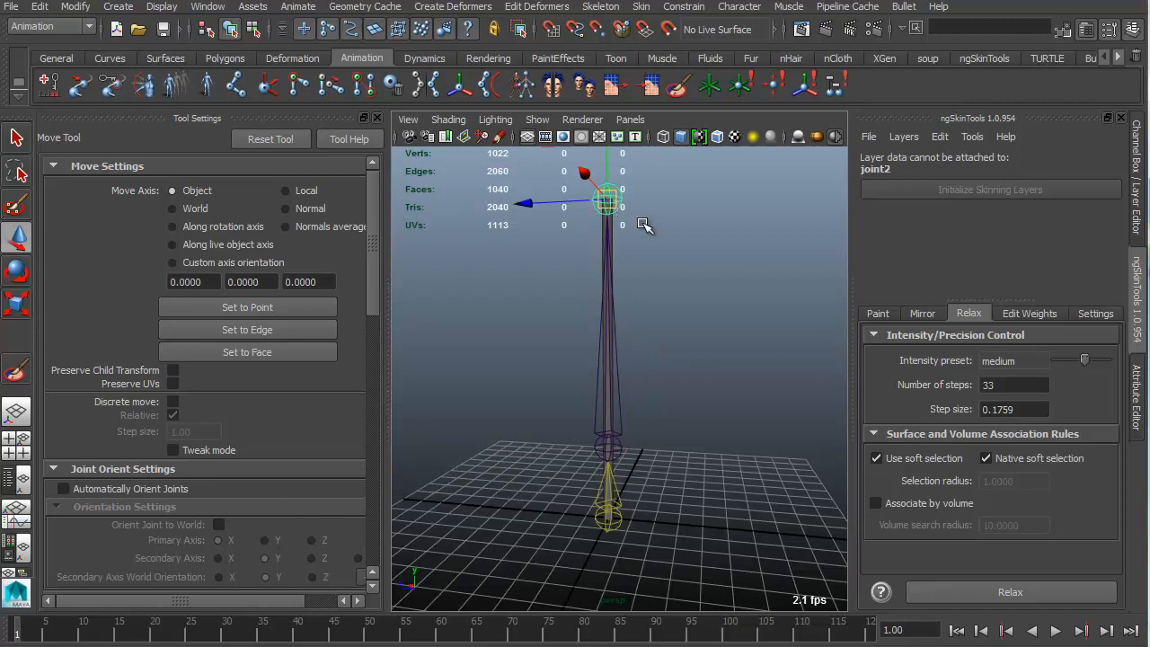
left_click(624, 415)
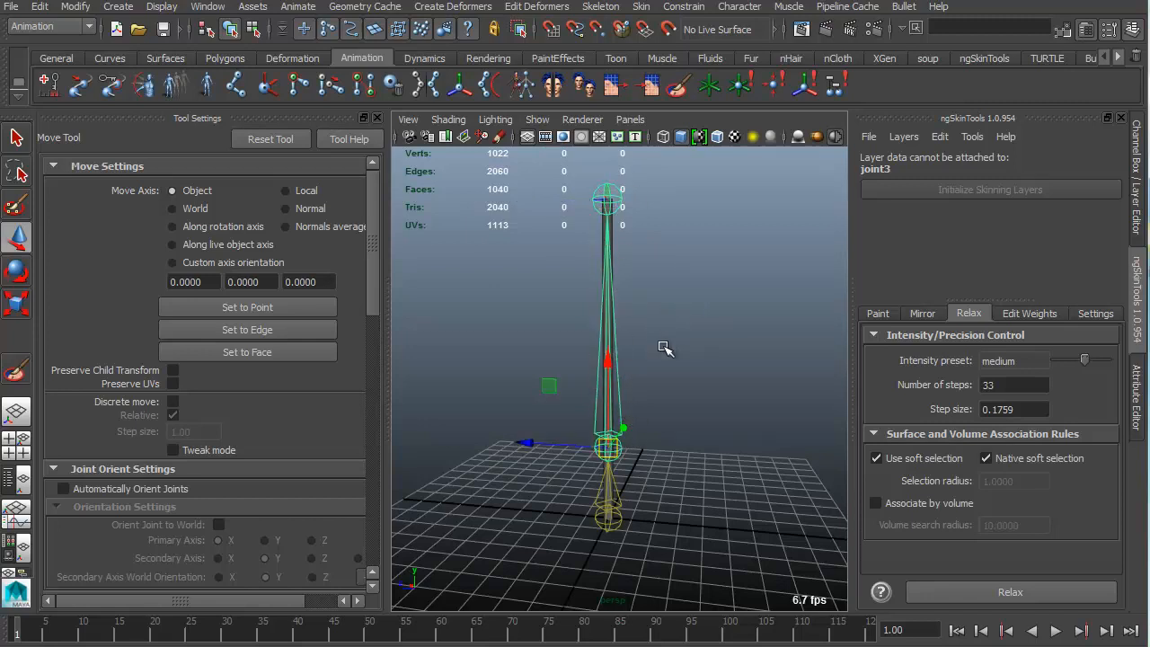
key("e")
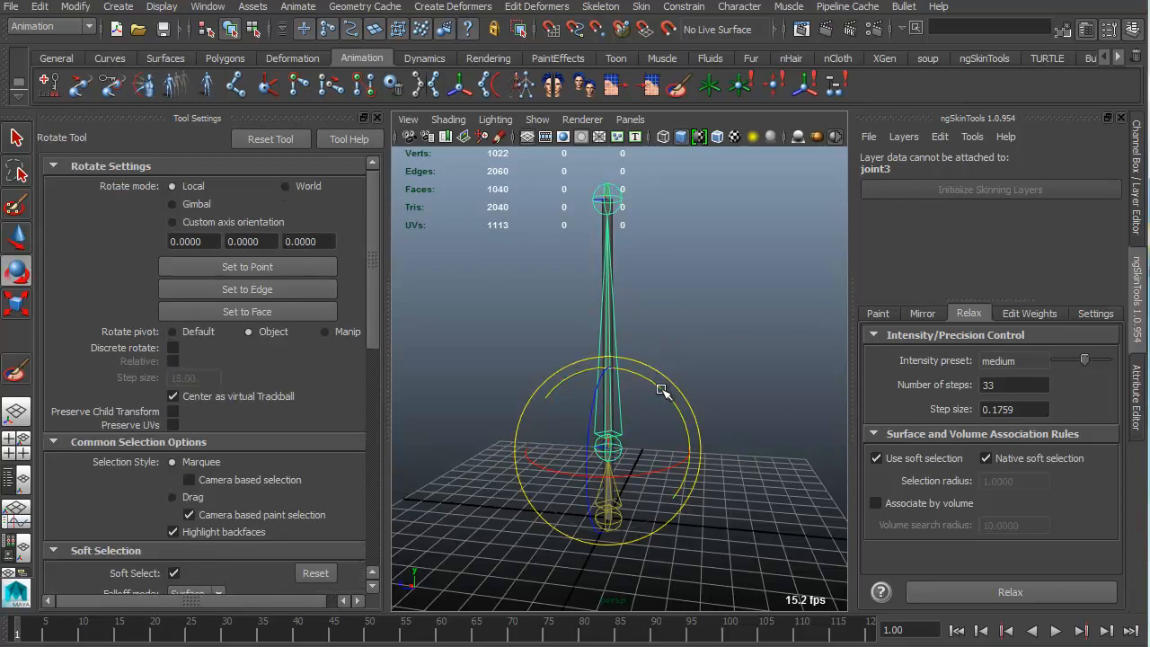
left_click_drag(687, 442, 696, 391)
right_click_drag(696, 391, 737, 424, "alt")
left_click_drag(547, 335, 764, 427)
left_click(764, 427)
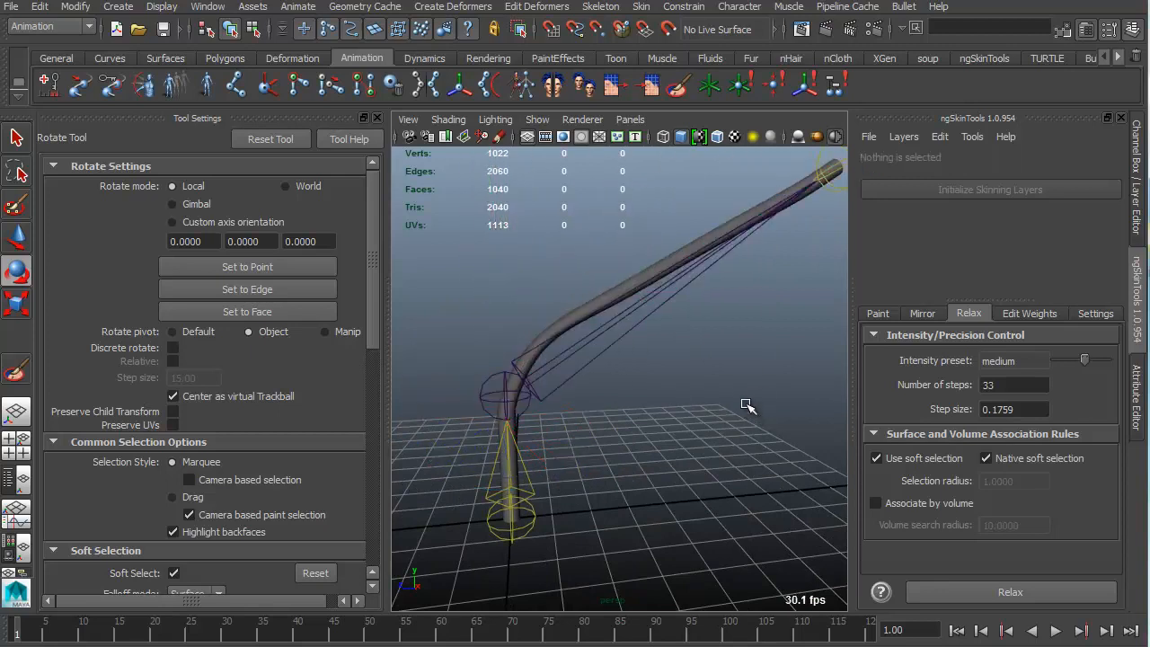